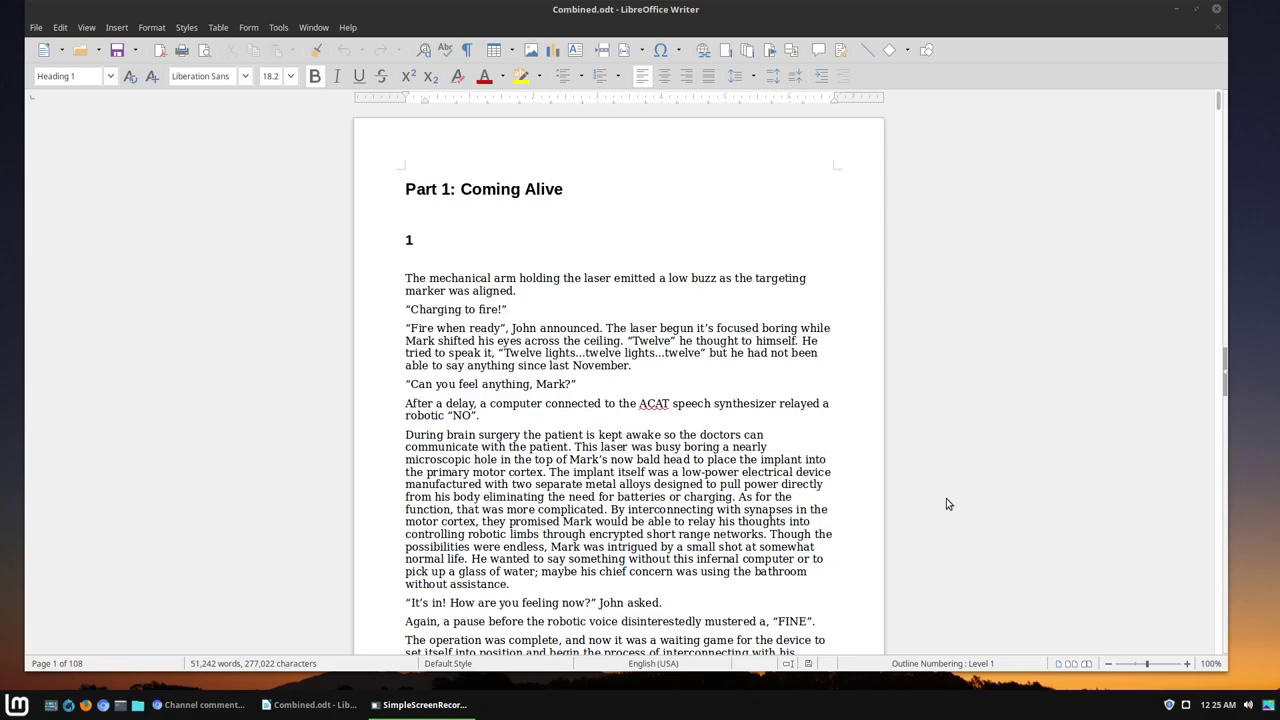
Scroll through Combined.odt down to the opening paragraph of chapter 2
scroll(698, 397, down, 3)
scroll(715, 431, down, 5)
scroll(744, 452, up, 6)
scroll(744, 452, down, 3)
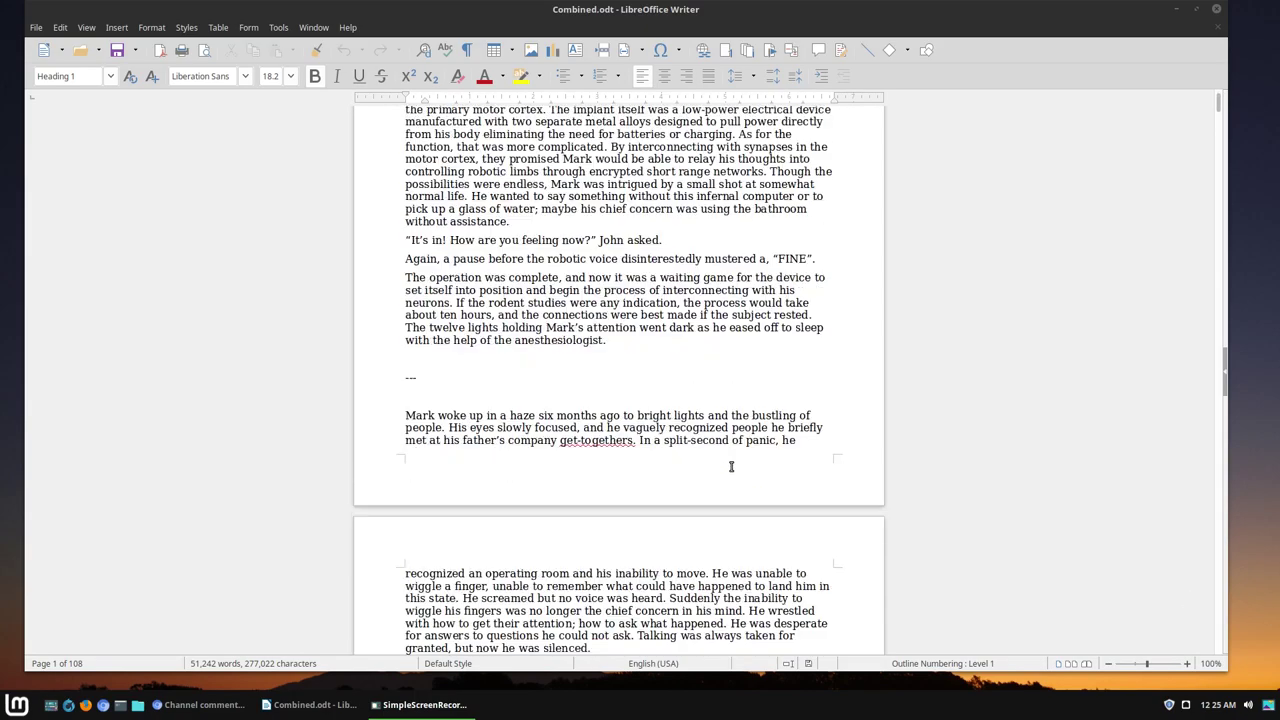
scroll(748, 456, down, 6)
scroll(752, 460, down, 2)
scroll(757, 464, up, 6)
scroll(757, 464, up, 6)
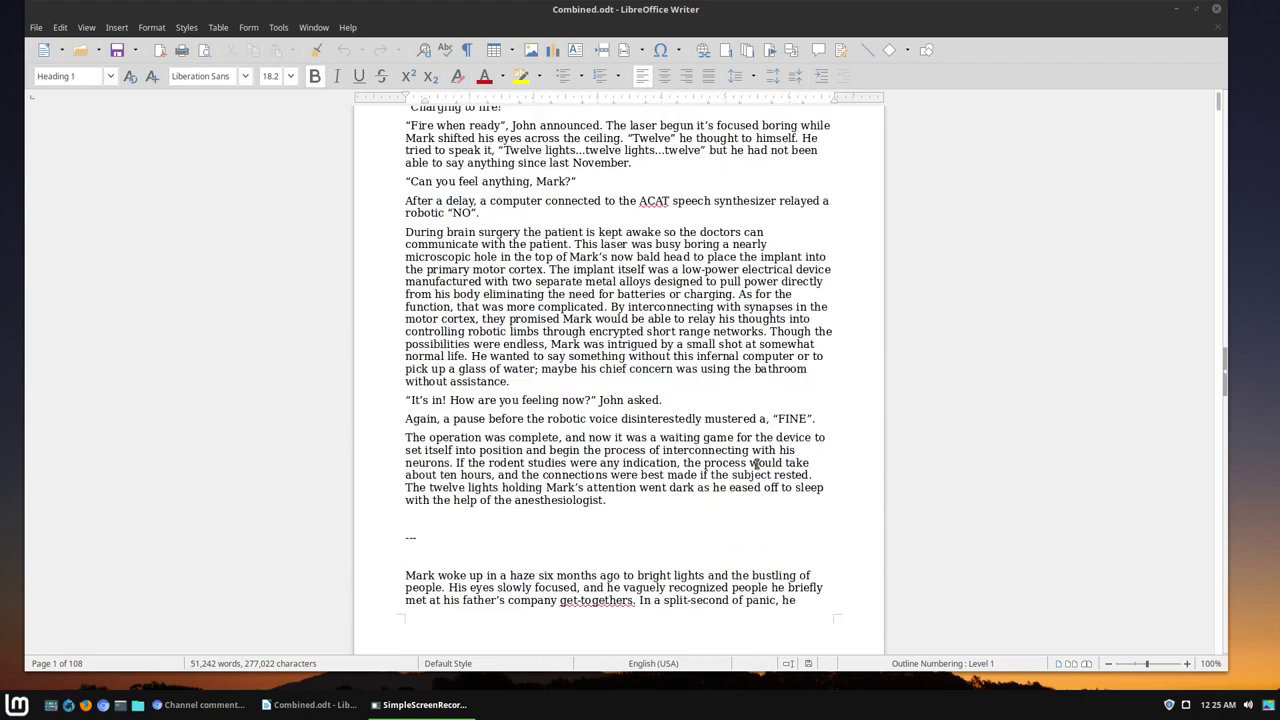
scroll(755, 463, up, 3)
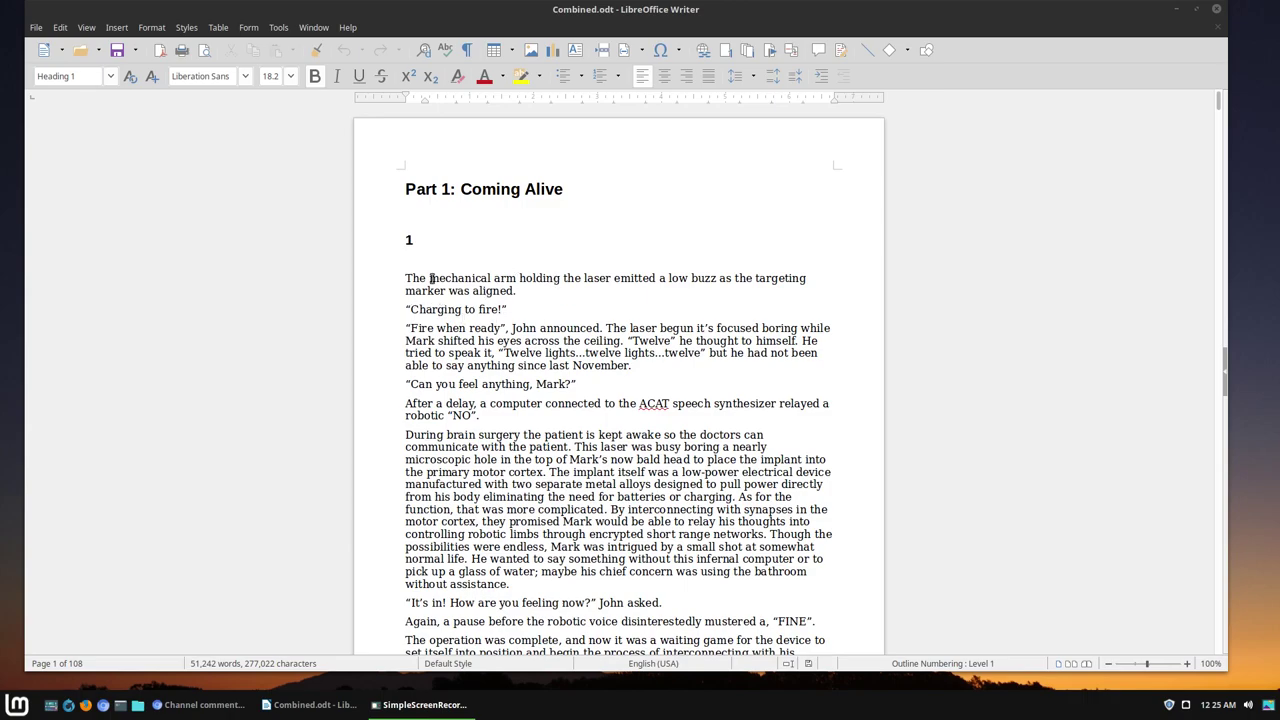
scroll(455, 292, down, 3)
scroll(500, 305, down, 3)
scroll(523, 309, down, 5)
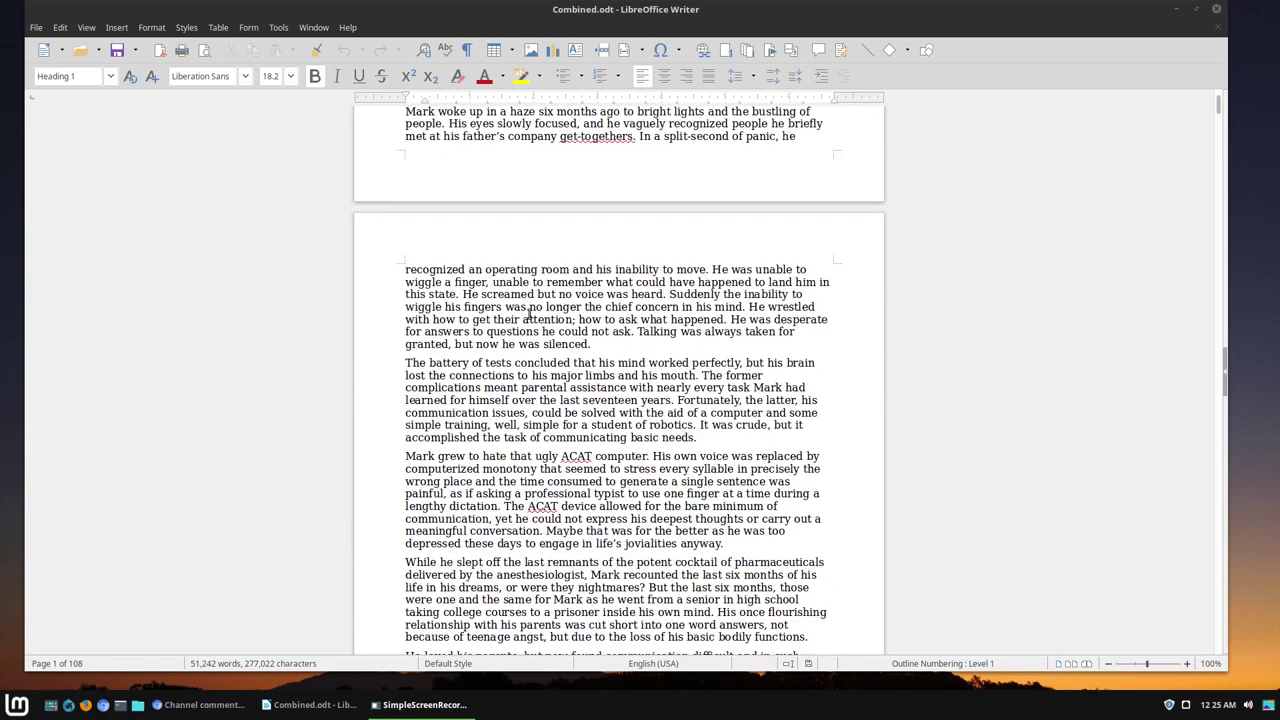
scroll(529, 314, up, 4)
scroll(437, 385, down, 5)
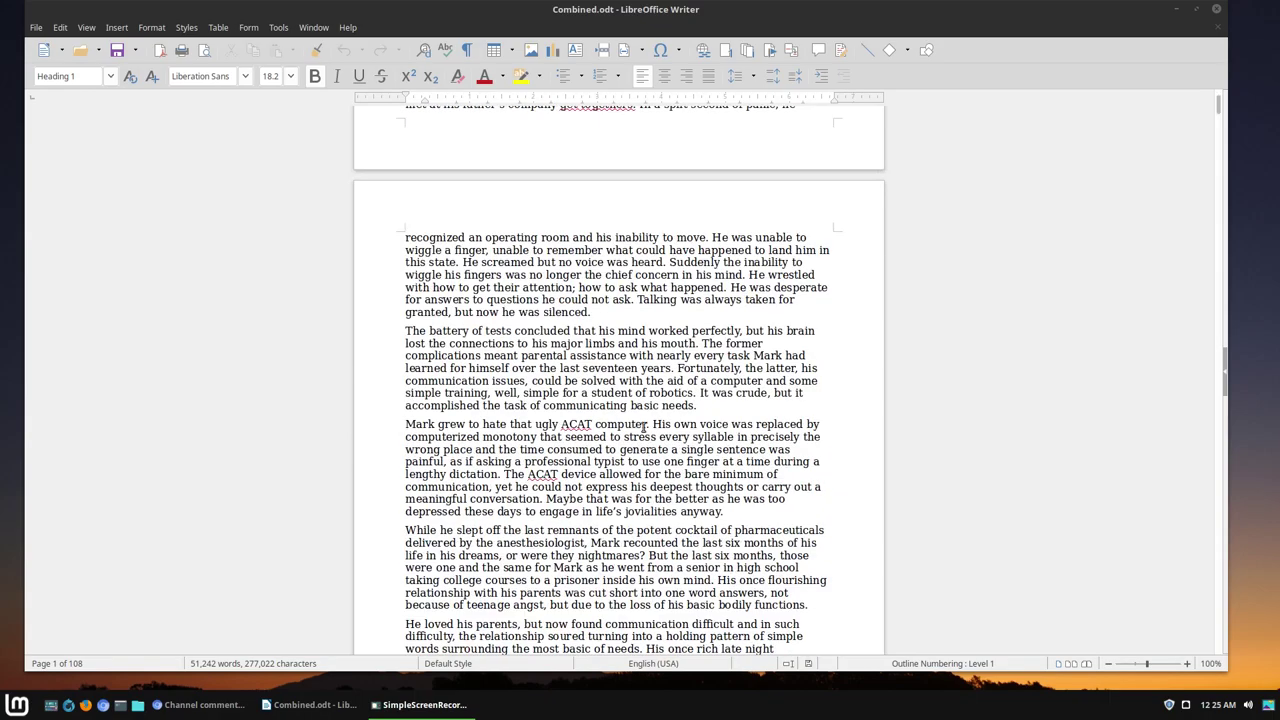
scroll(500, 395, down, 5)
scroll(580, 405, down, 5)
scroll(659, 417, down, 5)
scroll(660, 417, down, 7)
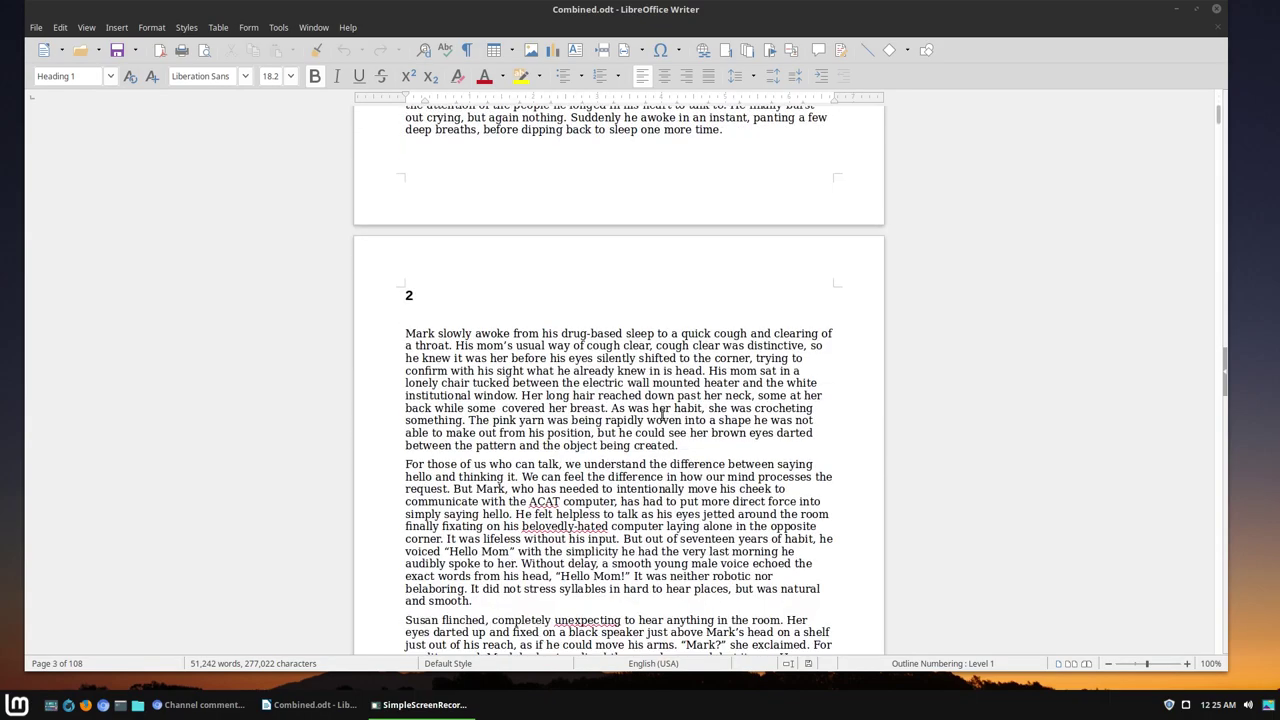
click(508, 360)
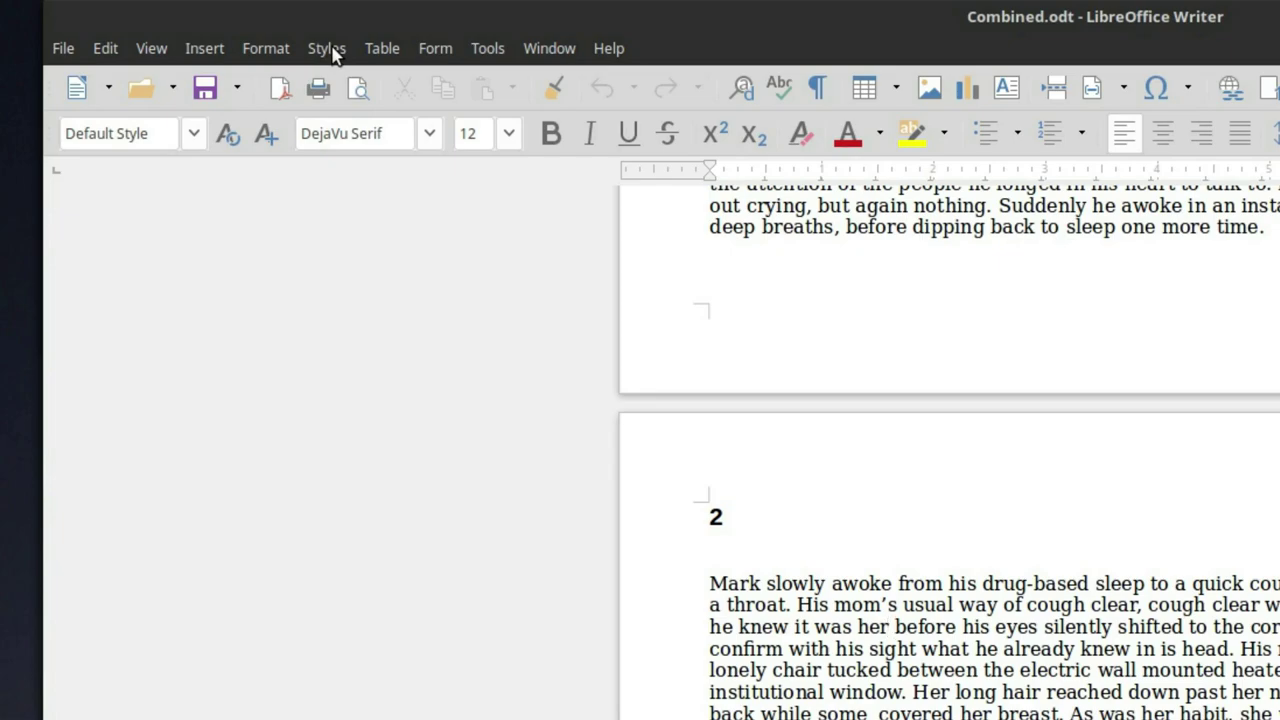
click(328, 50)
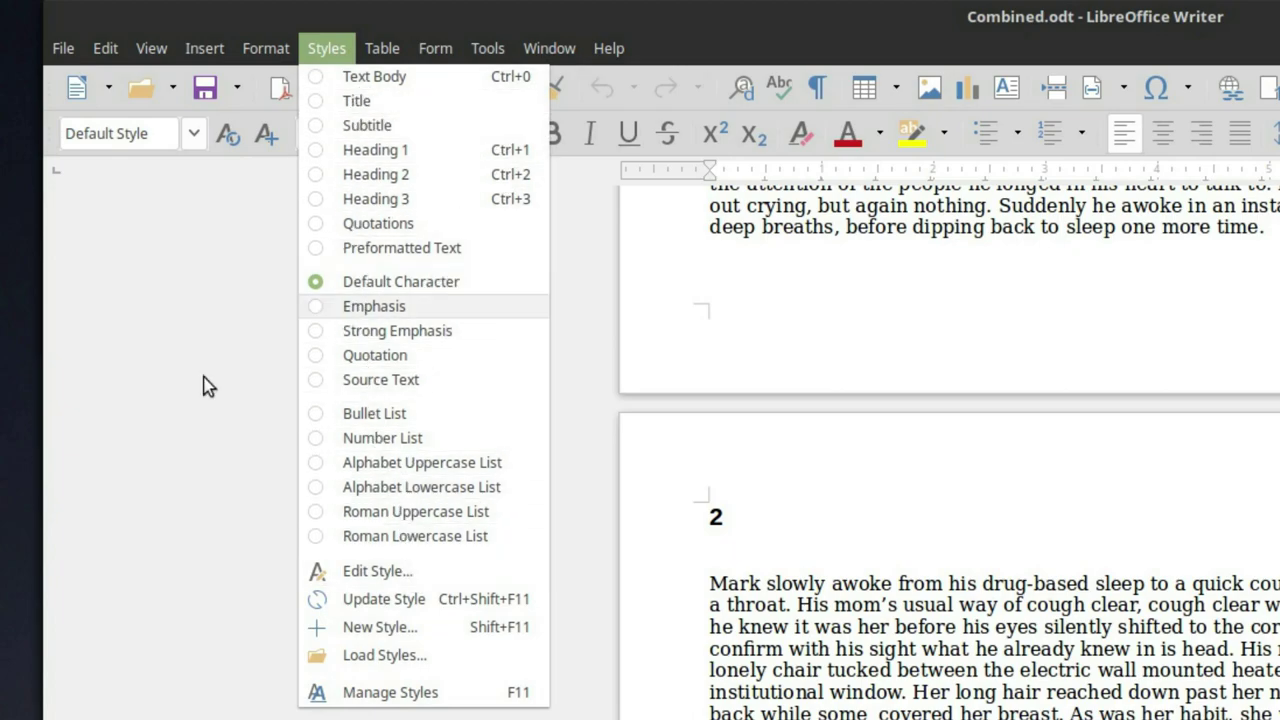
click(143, 535)
click(285, 50)
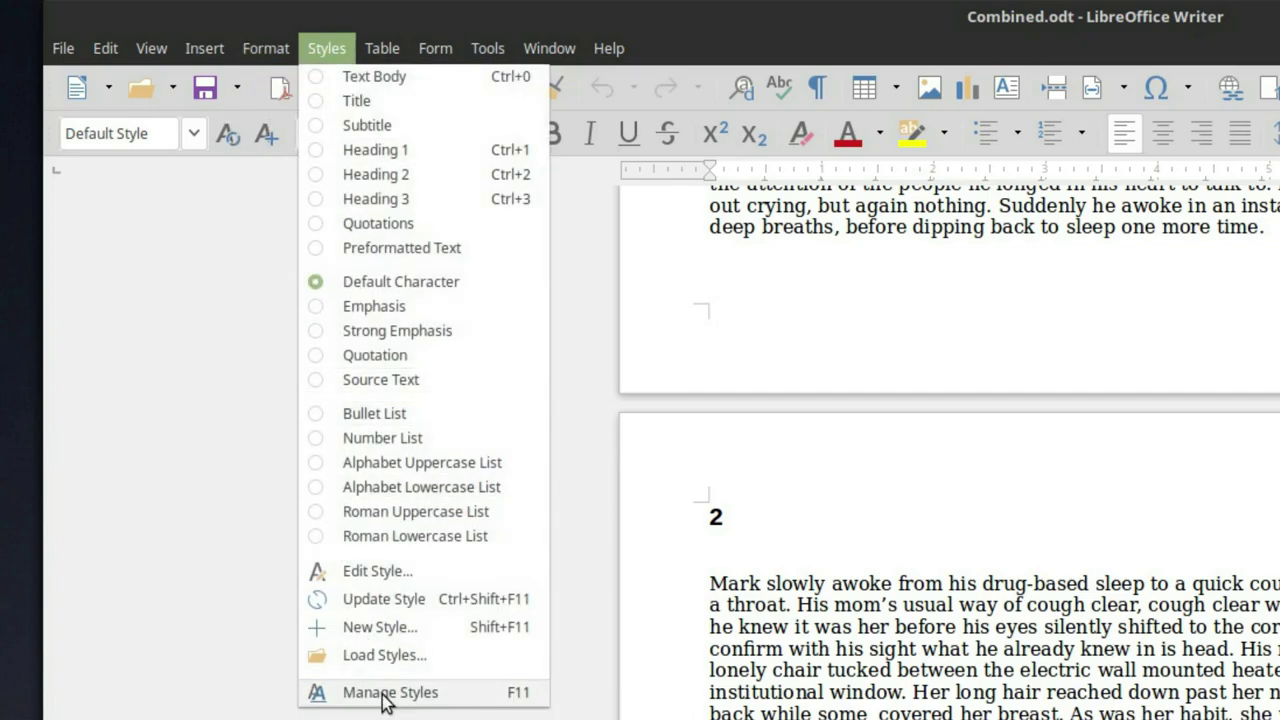
key(Escape)
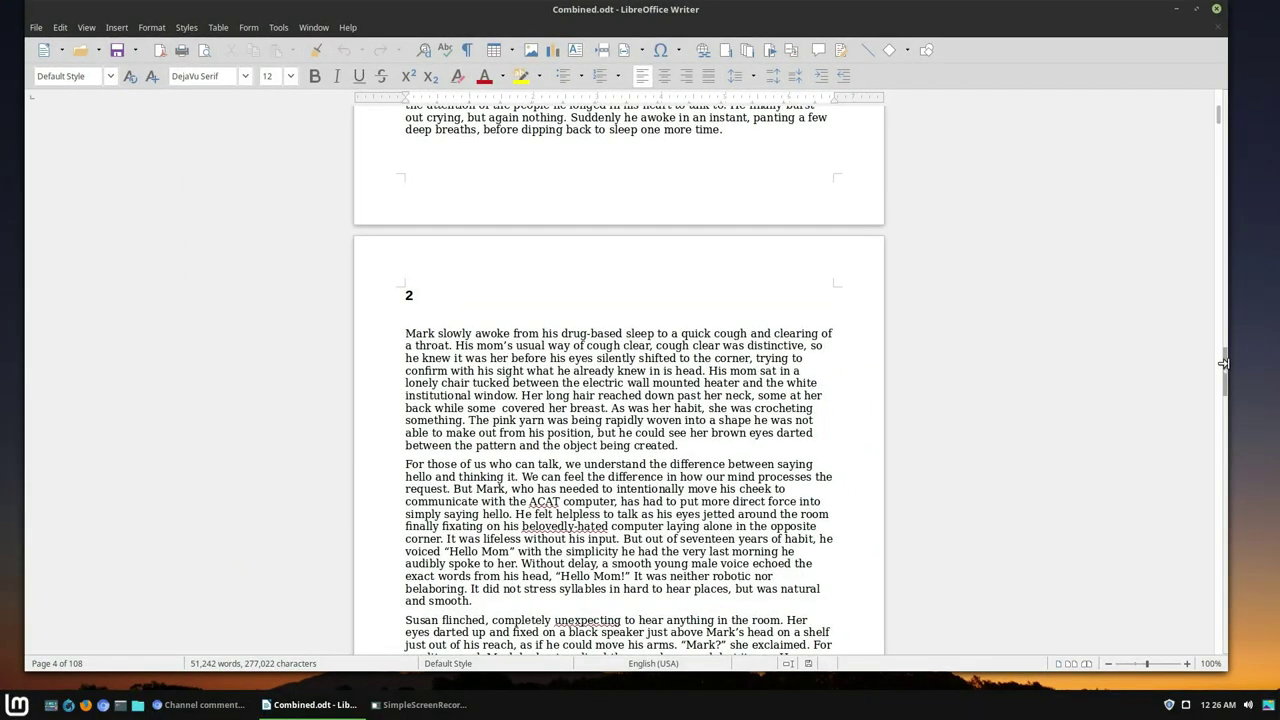
Browse the sidebar's Navigator and Page decks, then settle on the Styles deck
click(1227, 378)
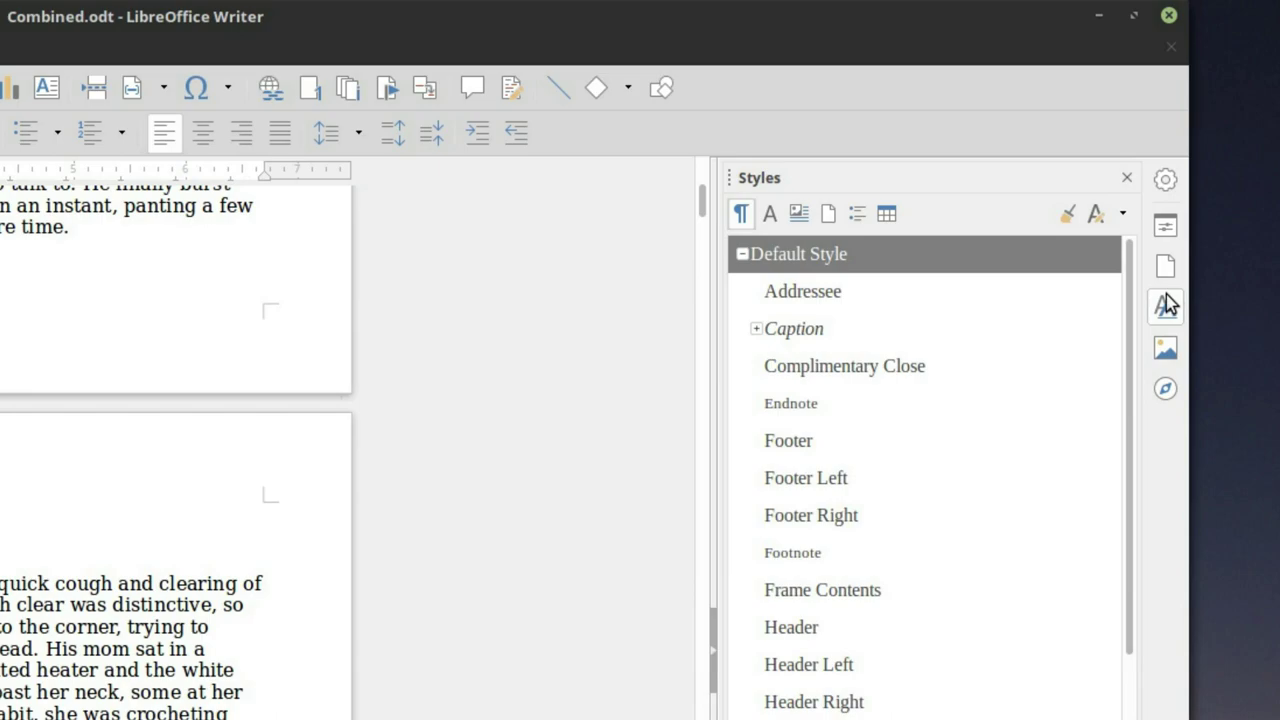
click(1165, 390)
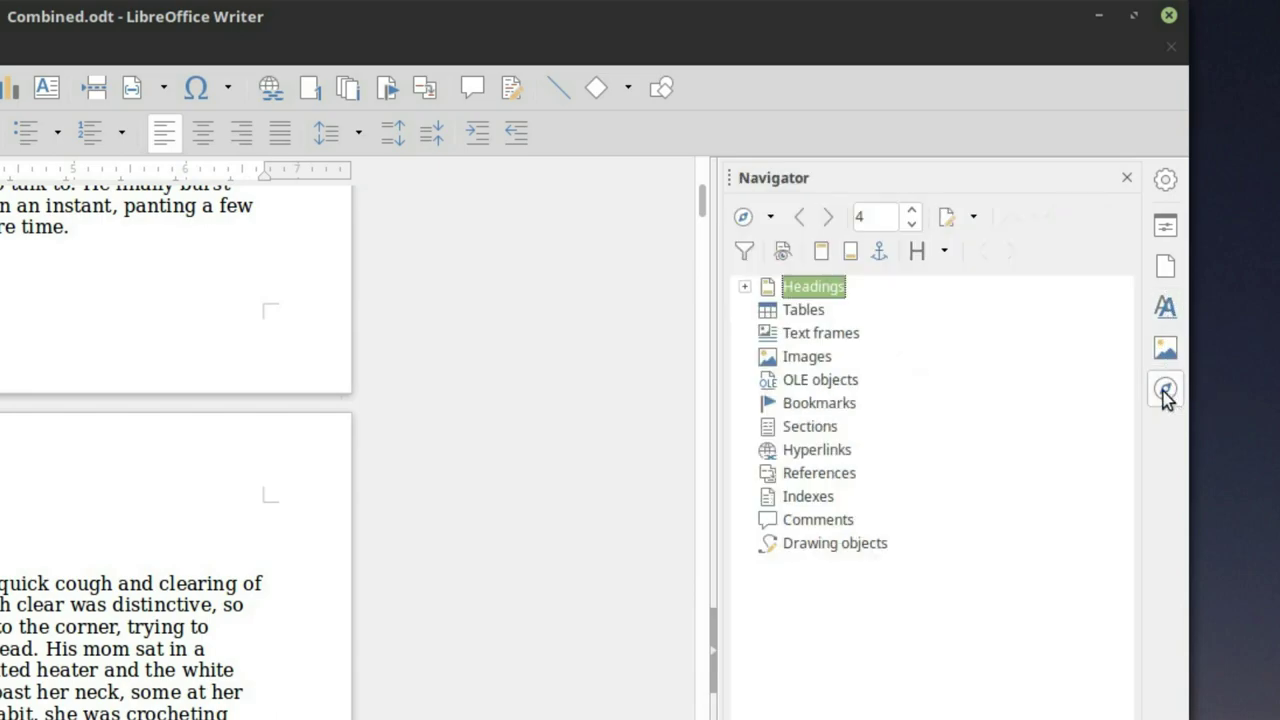
click(1175, 272)
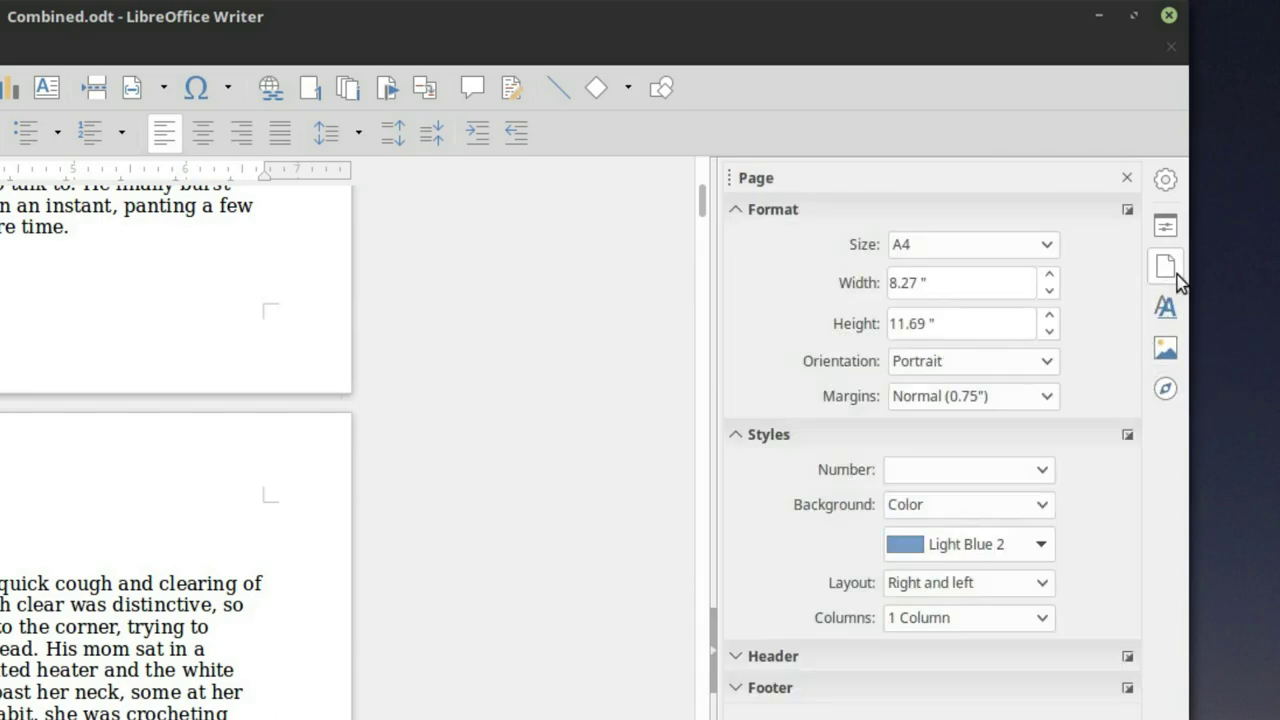
click(1168, 314)
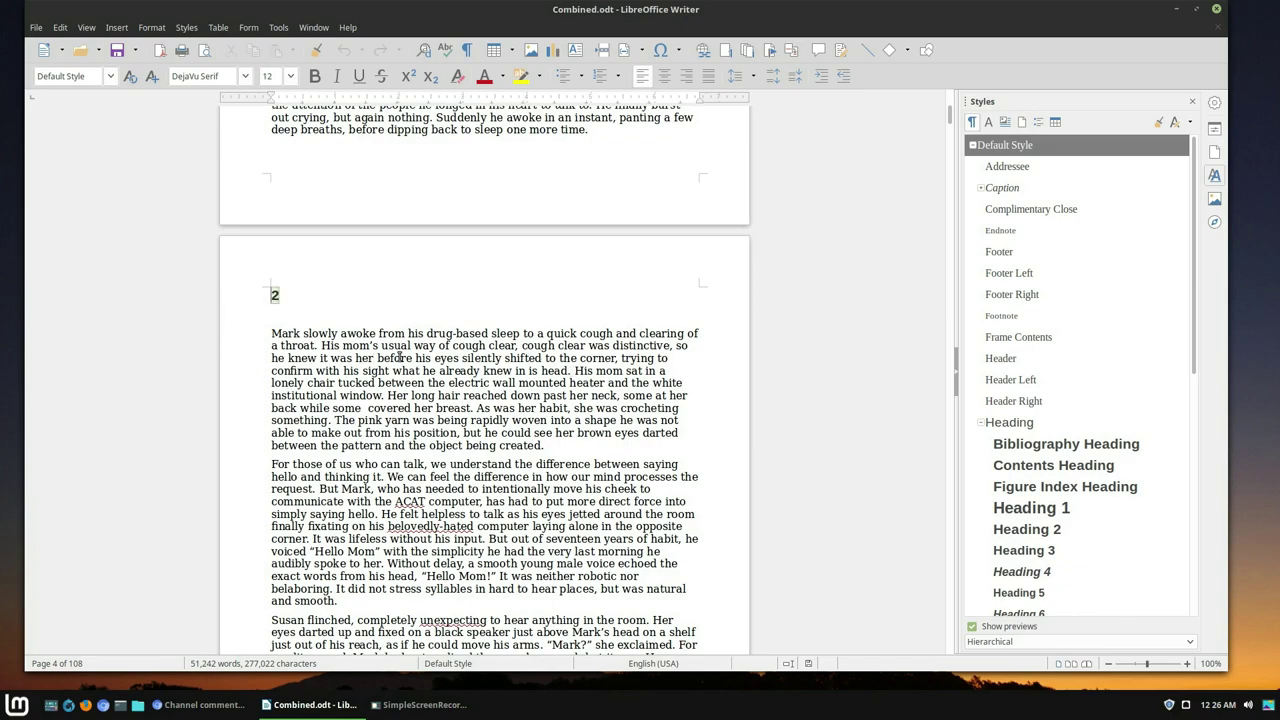
double_click(275, 296)
click(393, 371)
click(379, 382)
key(ctrl+2)
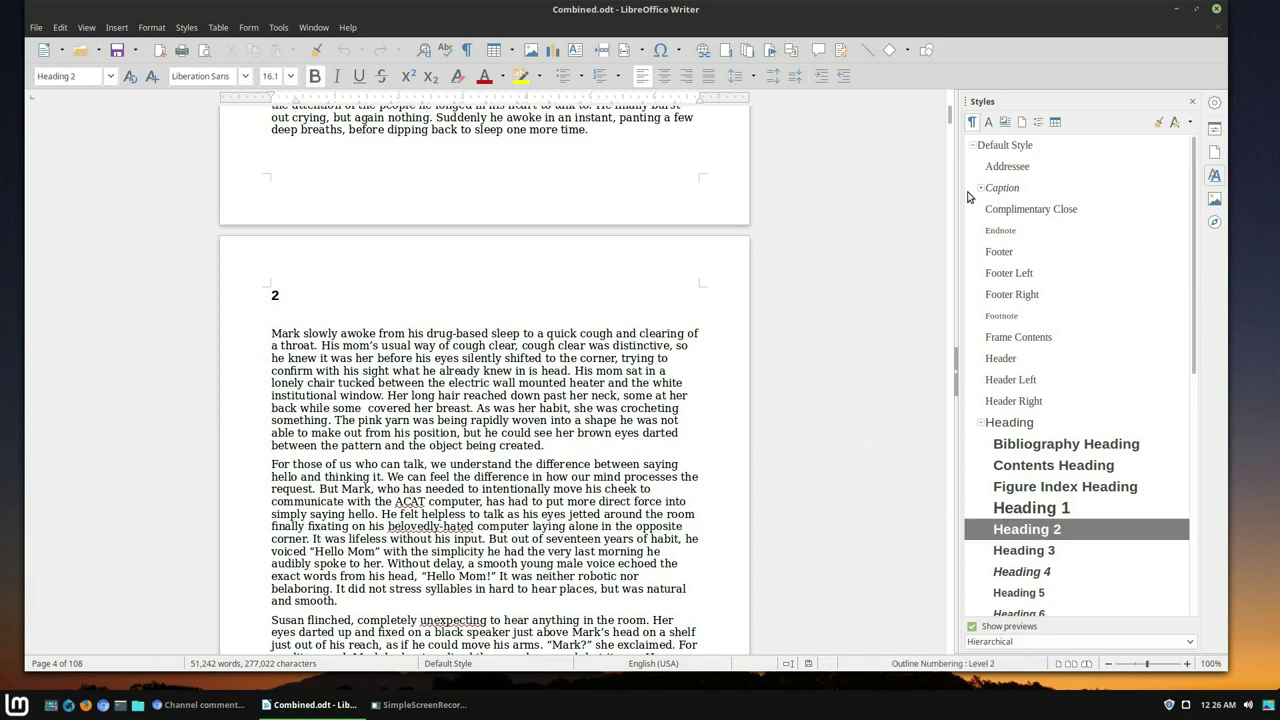
click(449, 409)
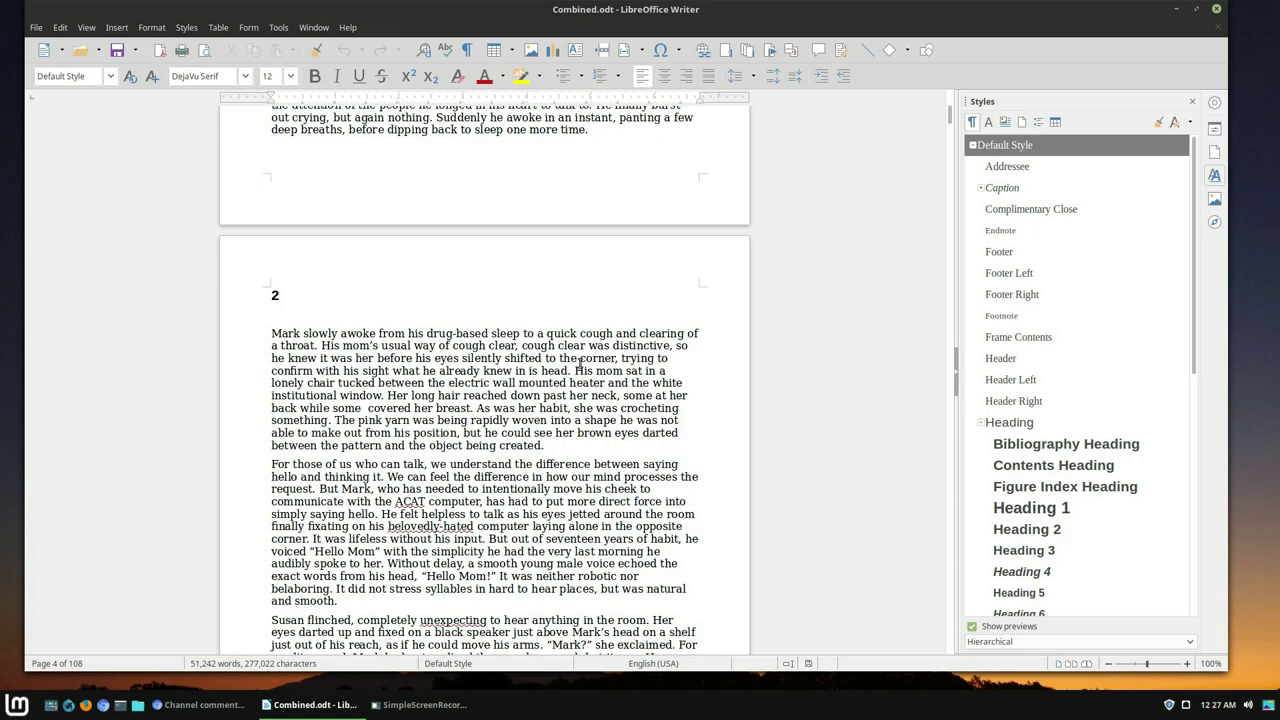
click(399, 409)
scroll(1007, 373, down, 4)
scroll(1007, 373, down, 1)
scroll(1007, 373, down, 2)
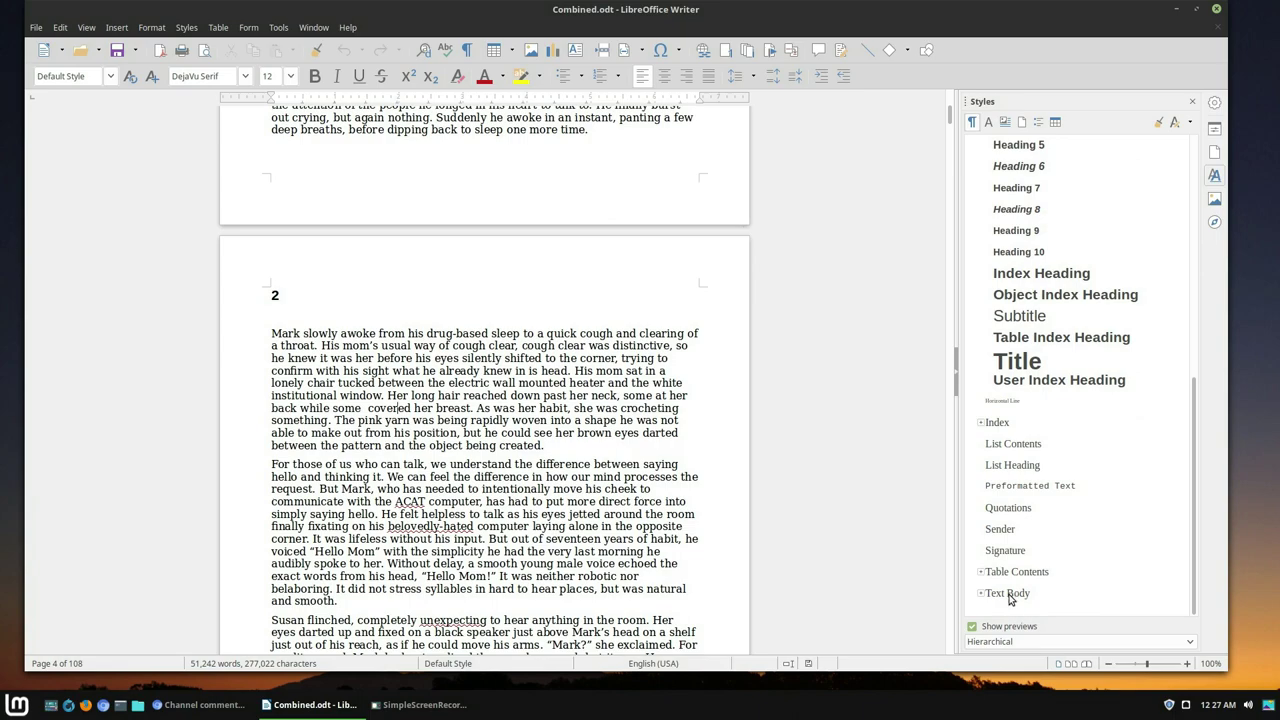
Apply Text Body to chapter 2's first three paragraphs and expand its indent sub-styles
double_click(1007, 593)
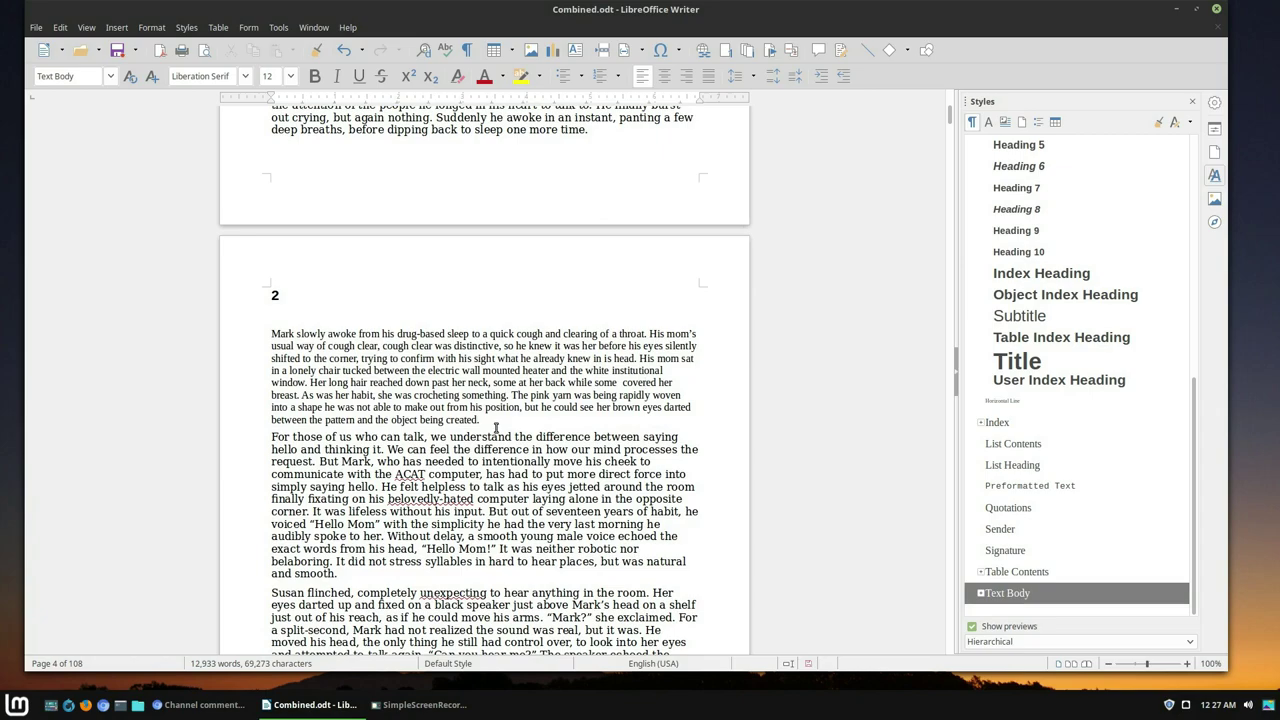
click(459, 465)
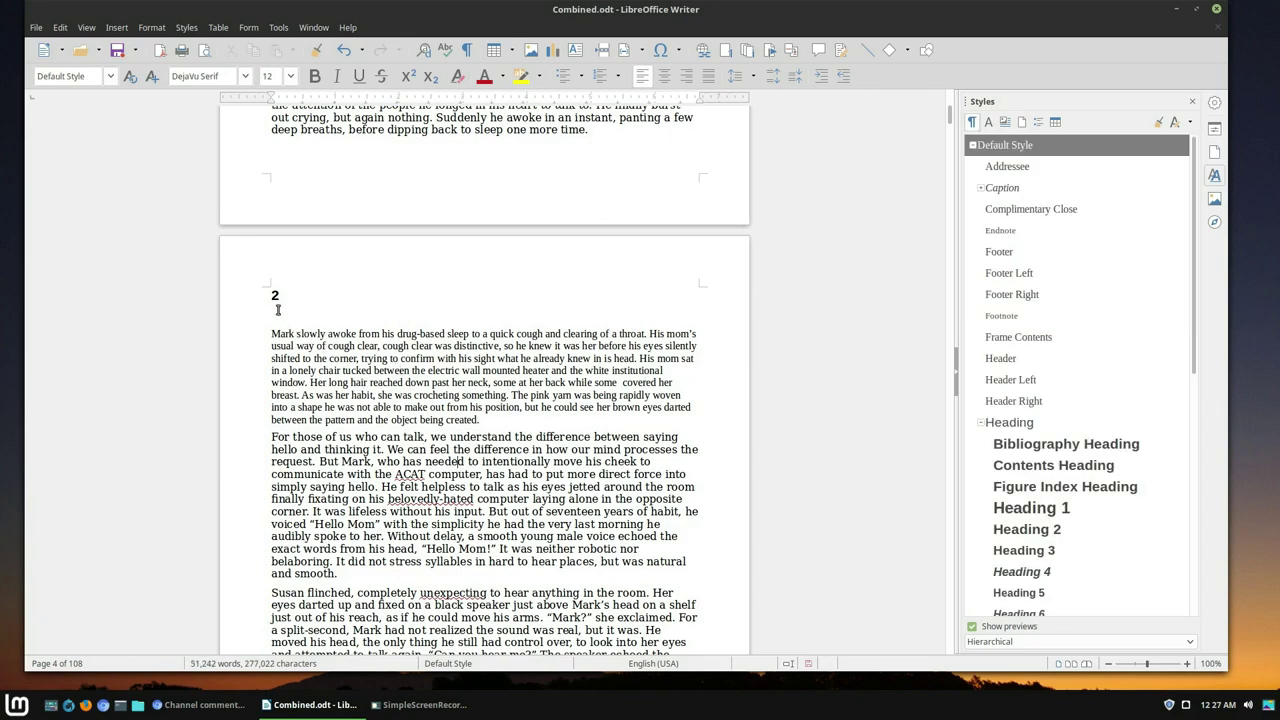
scroll(1052, 480, down, 5)
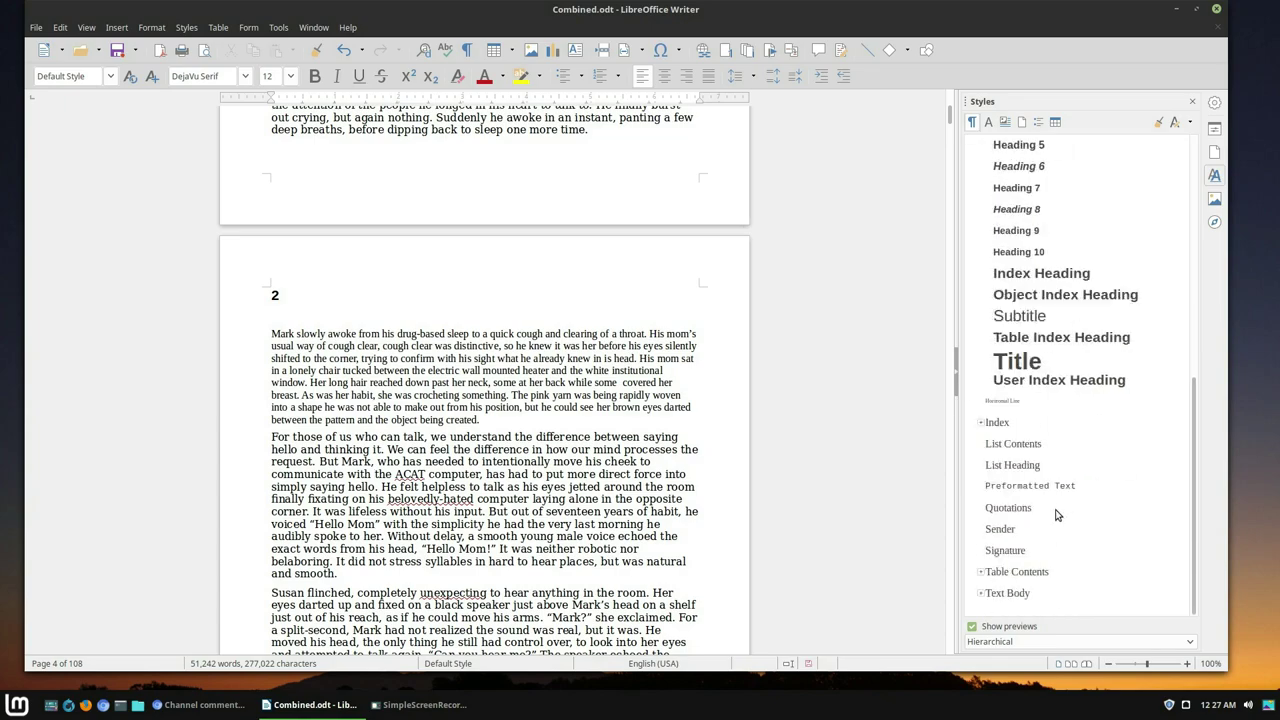
double_click(1020, 593)
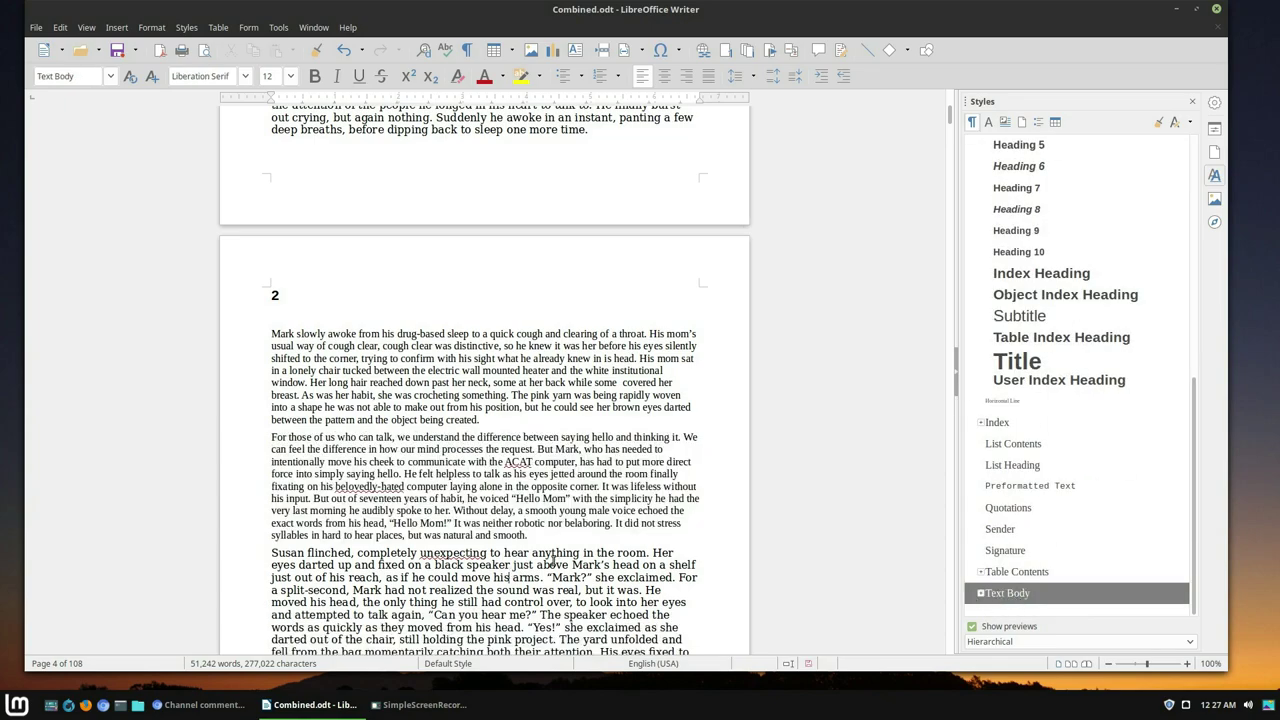
scroll(1157, 409, up, 3)
scroll(1157, 409, down, 3)
double_click(1010, 593)
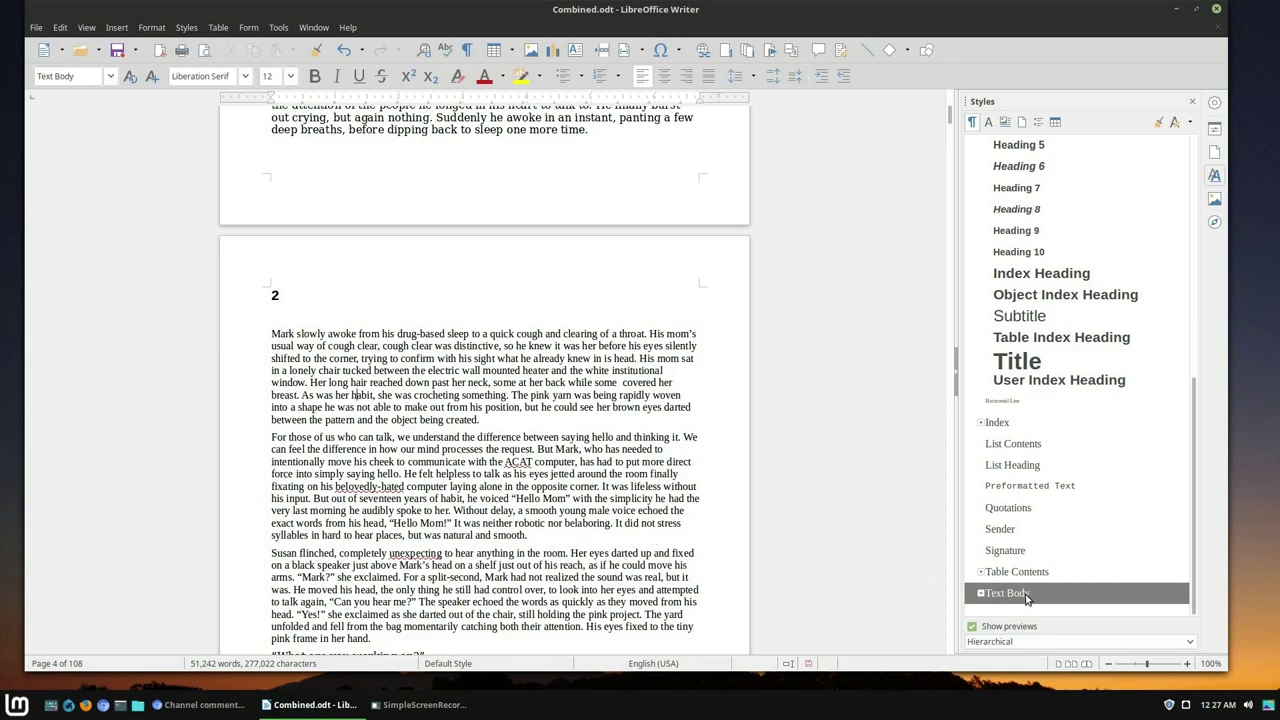
click(981, 593)
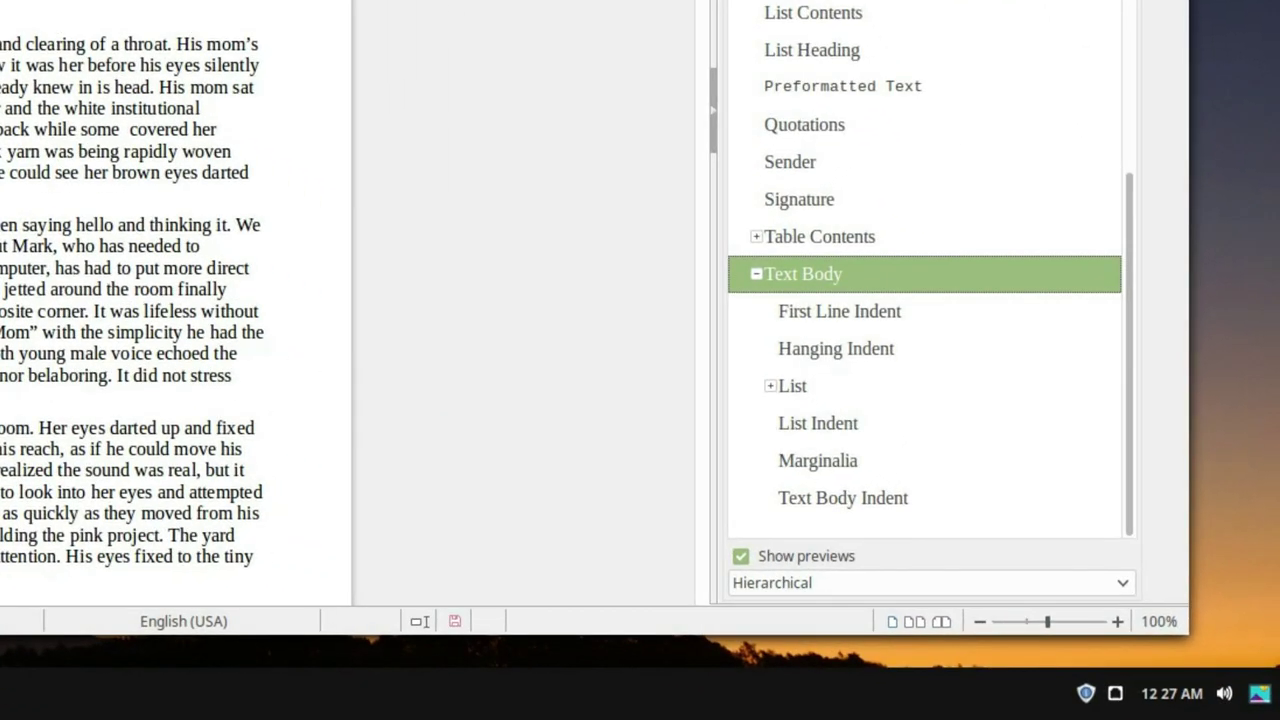
Try First Line Indent on the first paragraph, then return it to Text Body
scroll(767, 283, up, 3)
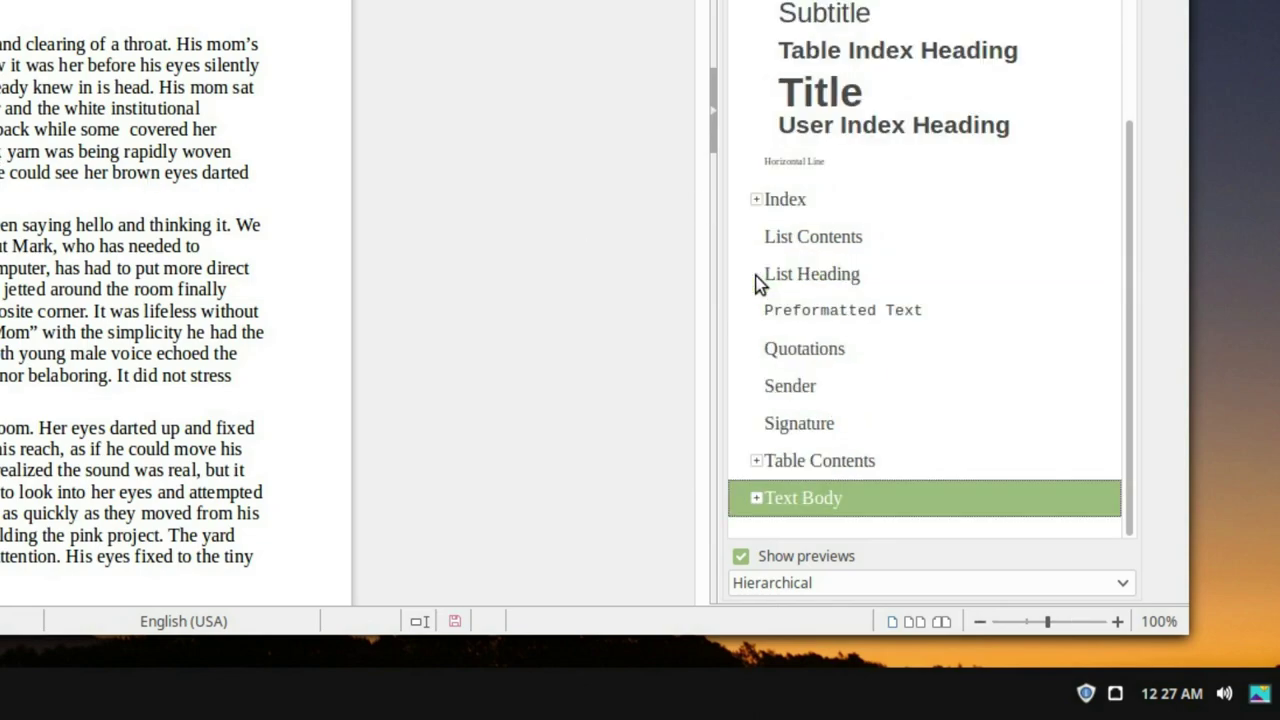
scroll(856, 427, down, 3)
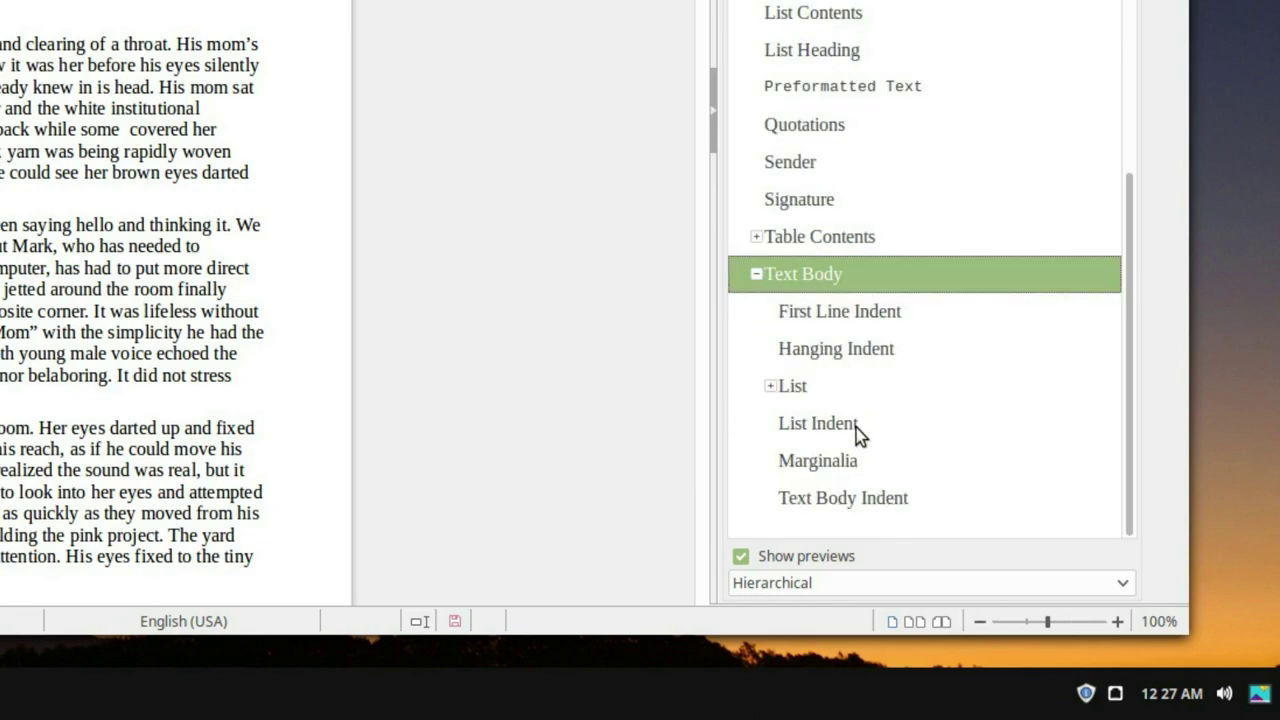
double_click(844, 315)
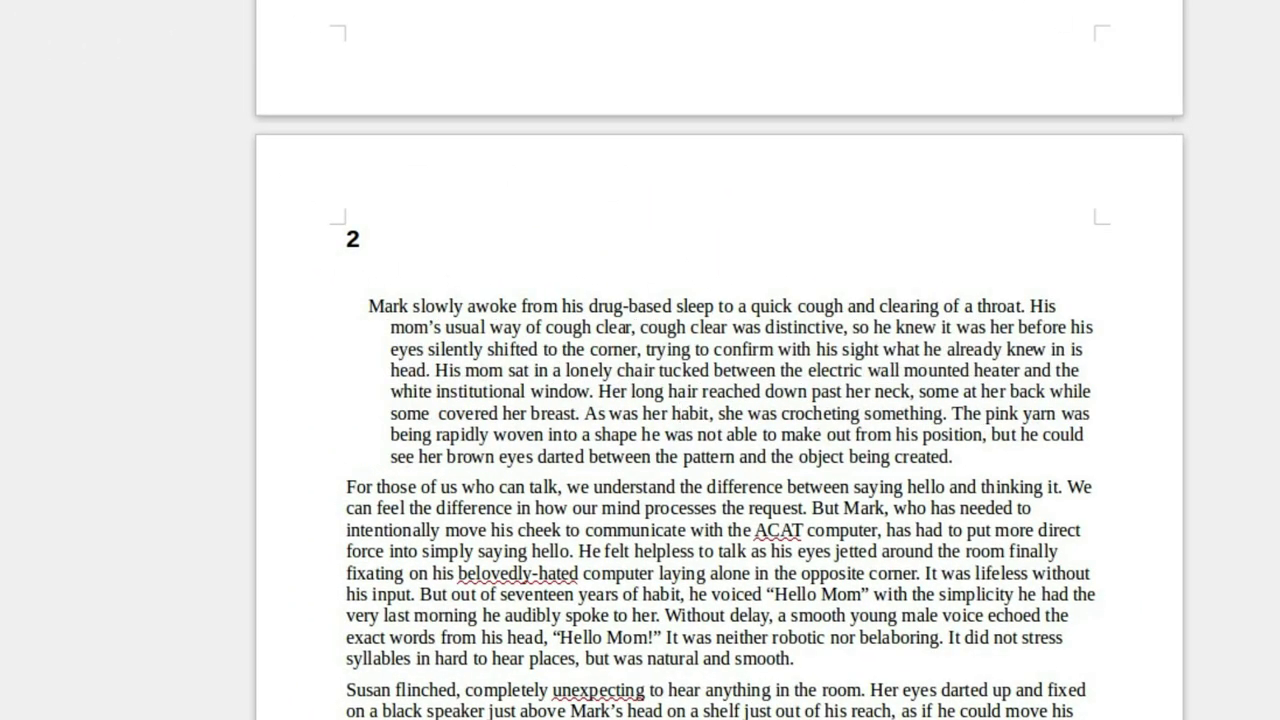
double_click(830, 280)
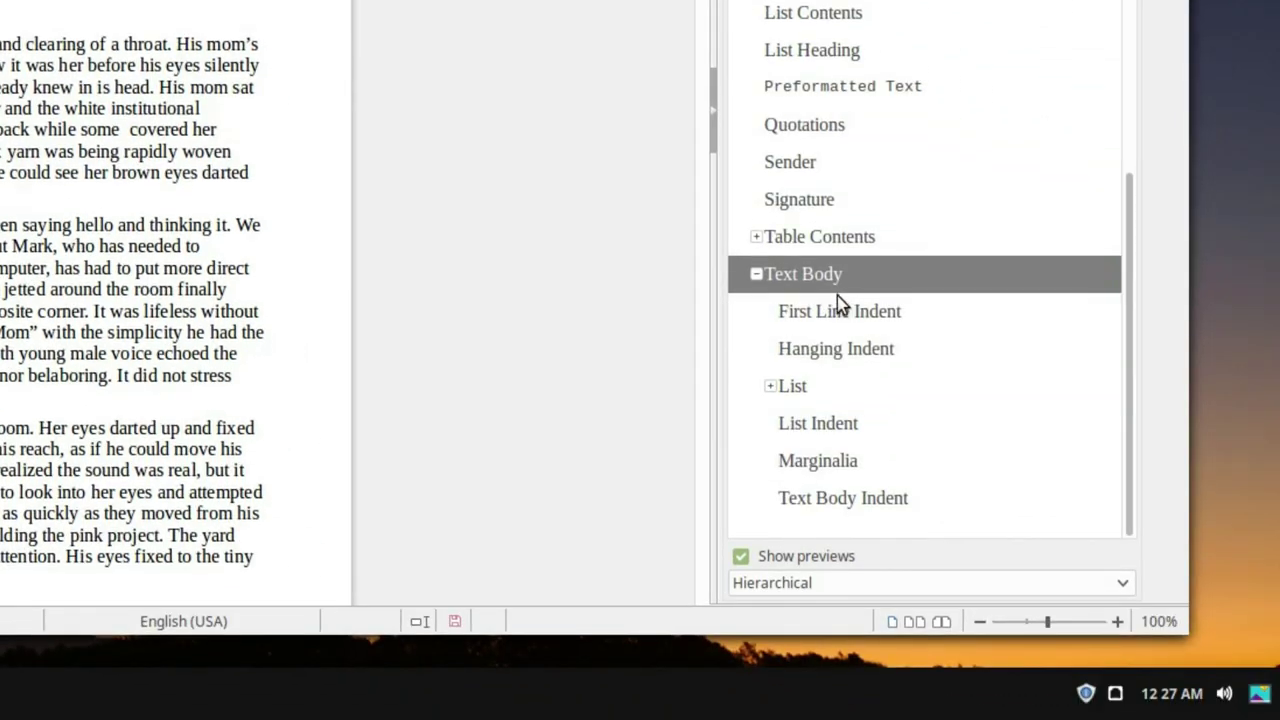
click(786, 390)
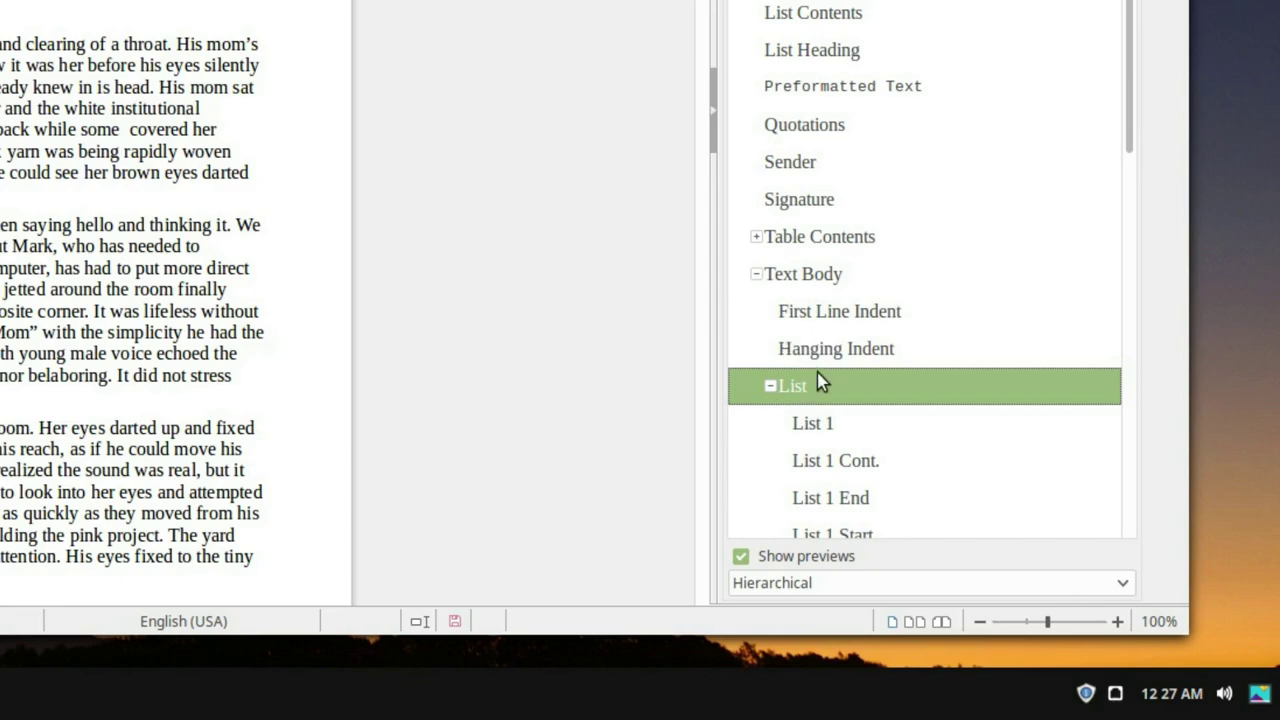
click(850, 314)
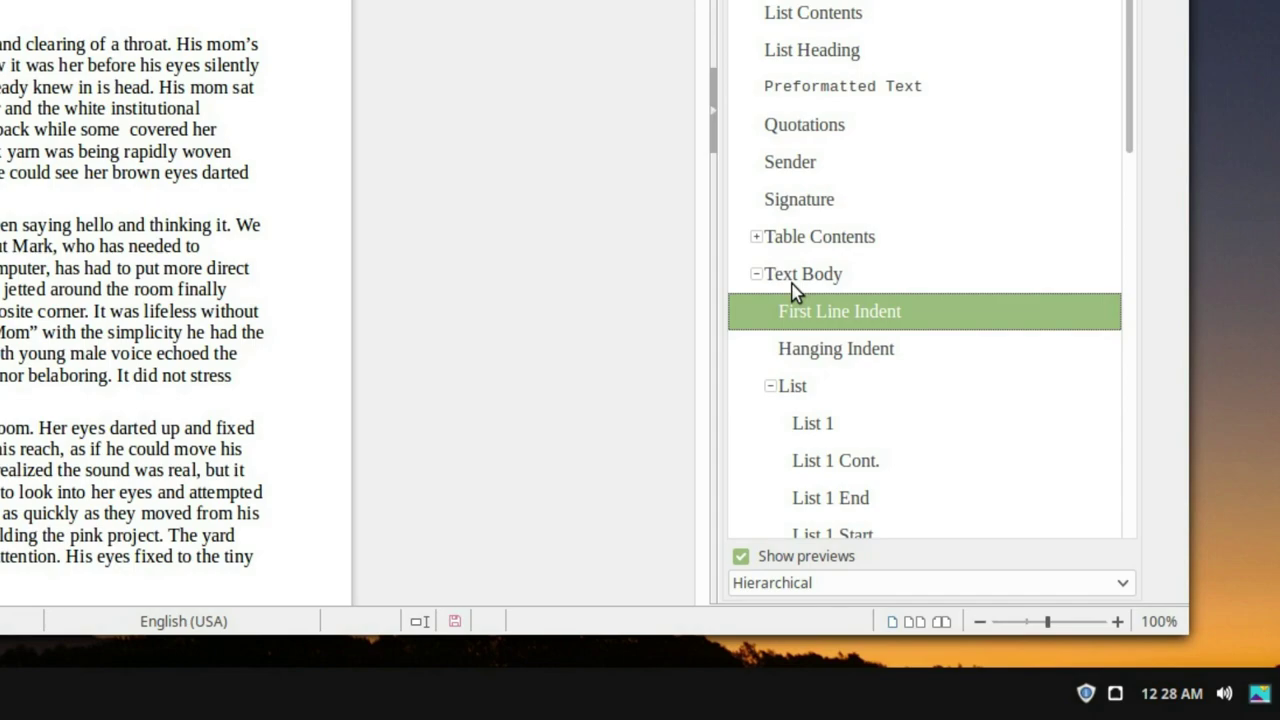
click(796, 282)
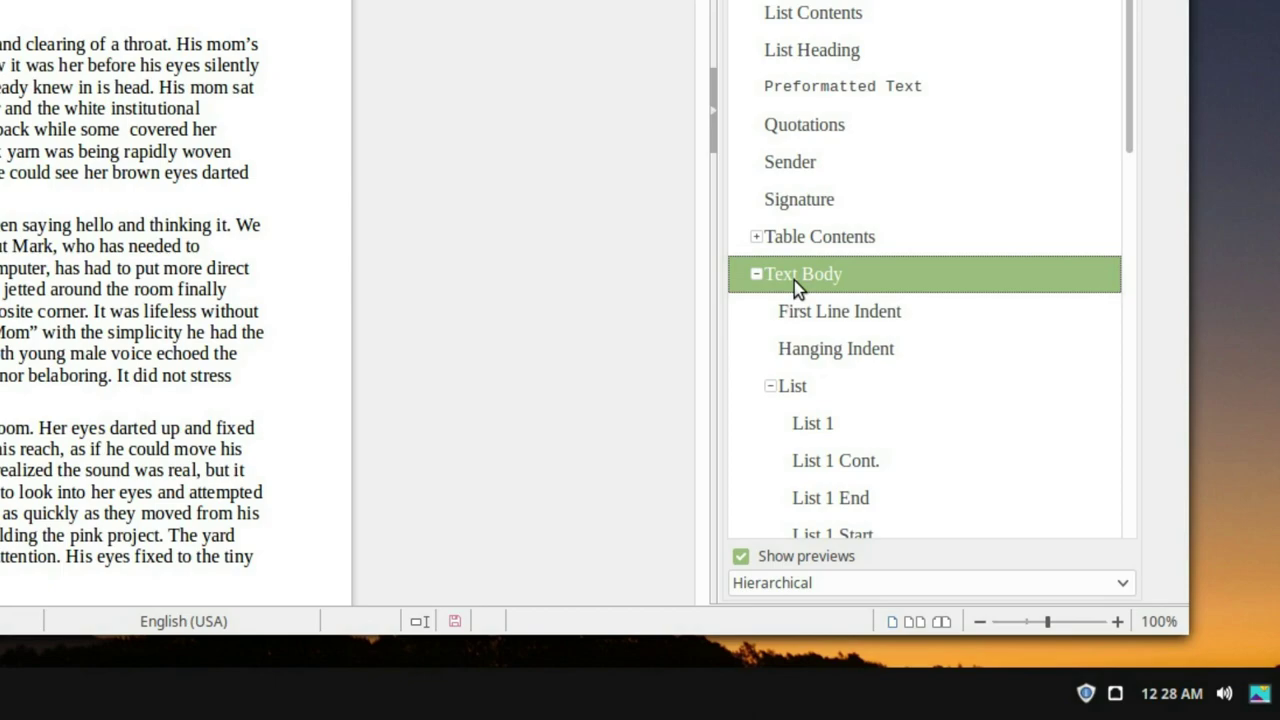
Create a new style from Text Body and name it 'Drop Caps' on the Organizer tab
right_click(794, 280)
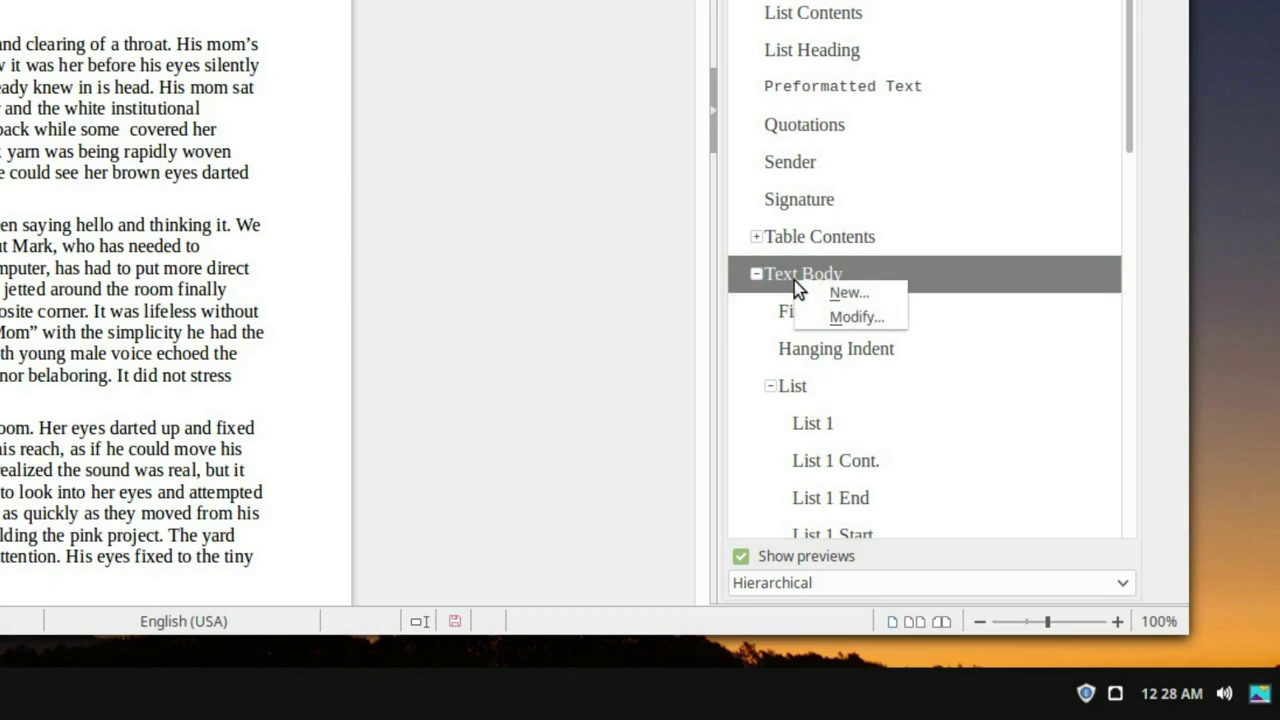
click(852, 293)
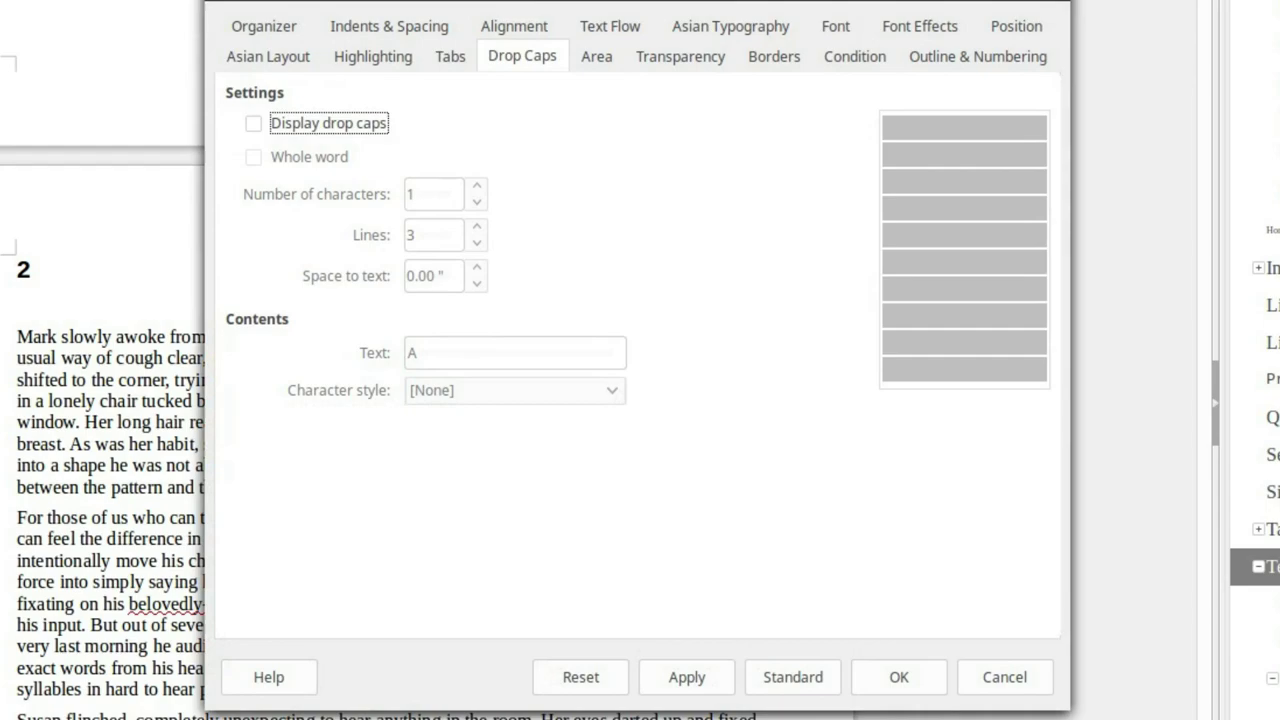
click(280, 32)
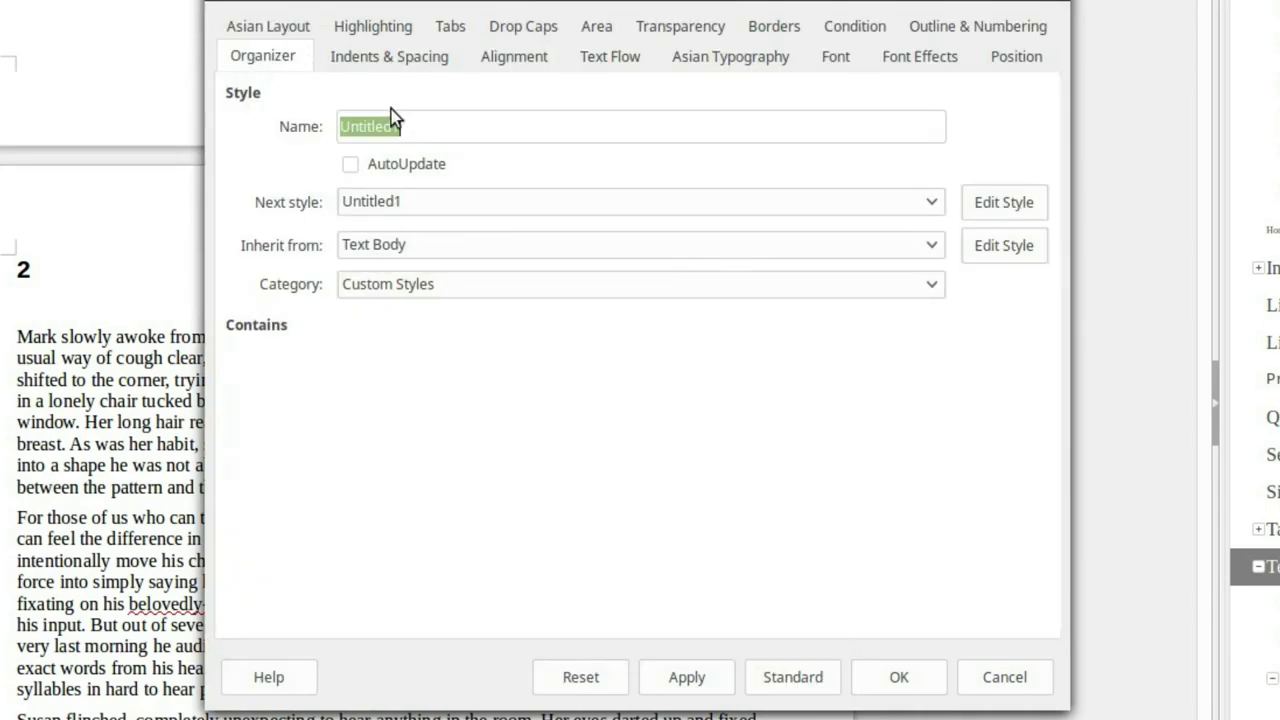
text(Dr)
text(op Cpas)
key(BackSpace)
key(BackSpace)
key(BackSpace)
text(aps)
Keep Inherit from on Text Body and set Drop Caps' Next style to Text Body
click(435, 250)
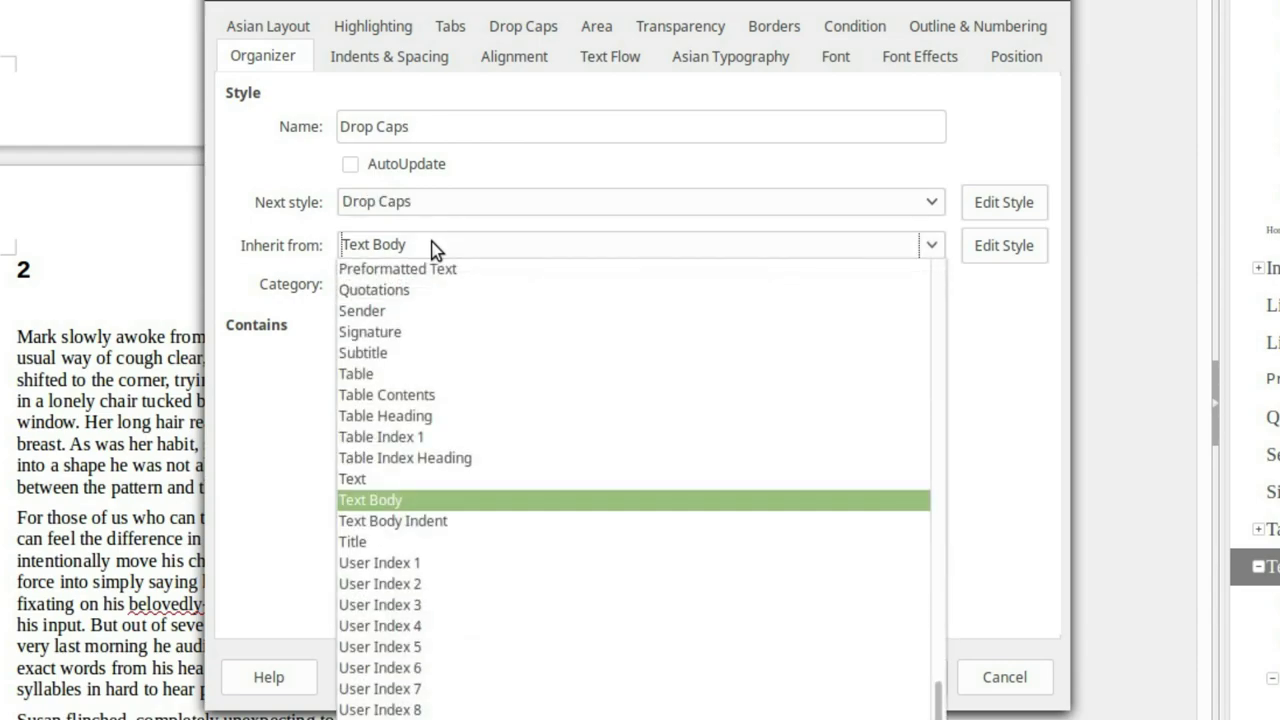
click(435, 250)
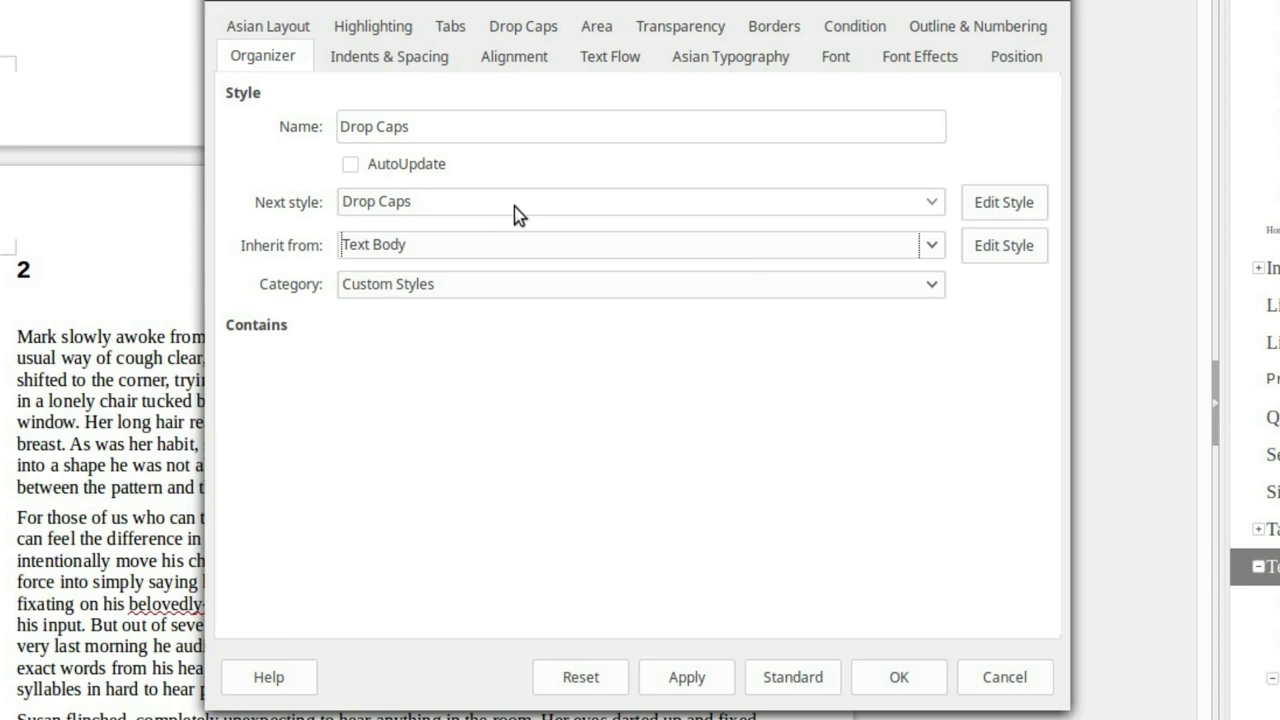
click(513, 207)
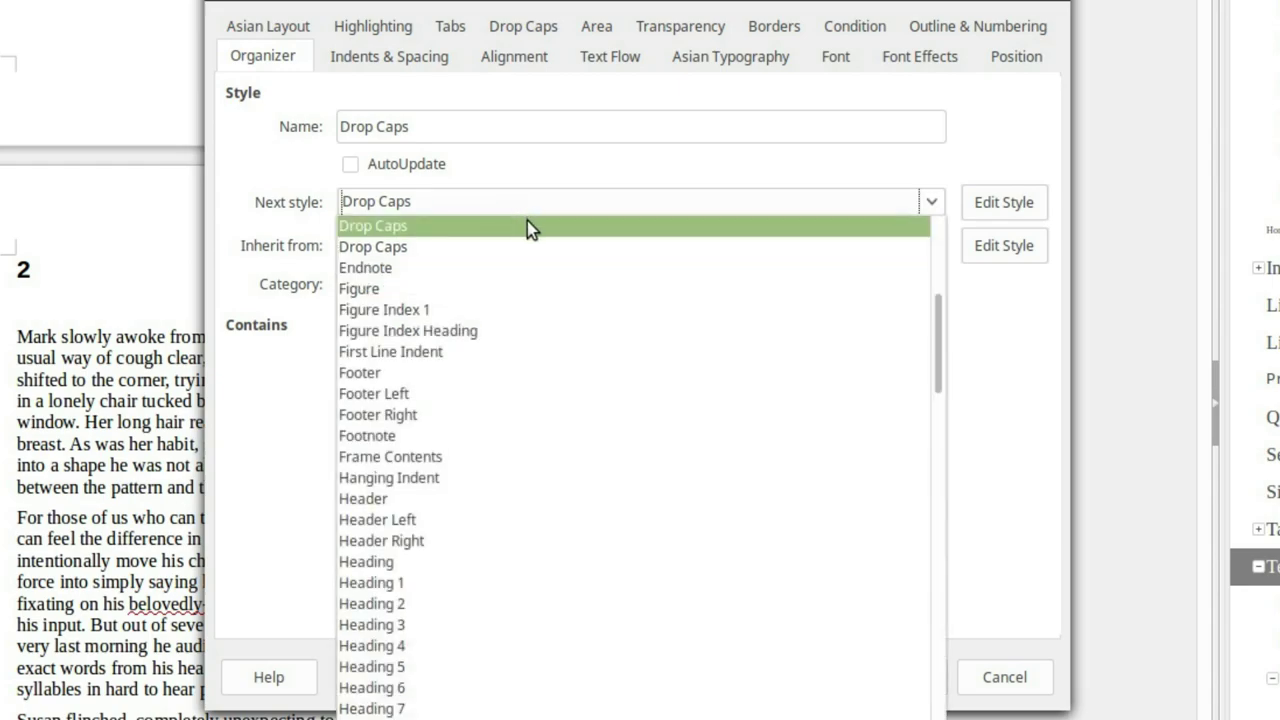
scroll(534, 294, up, 1)
scroll(533, 293, up, 2)
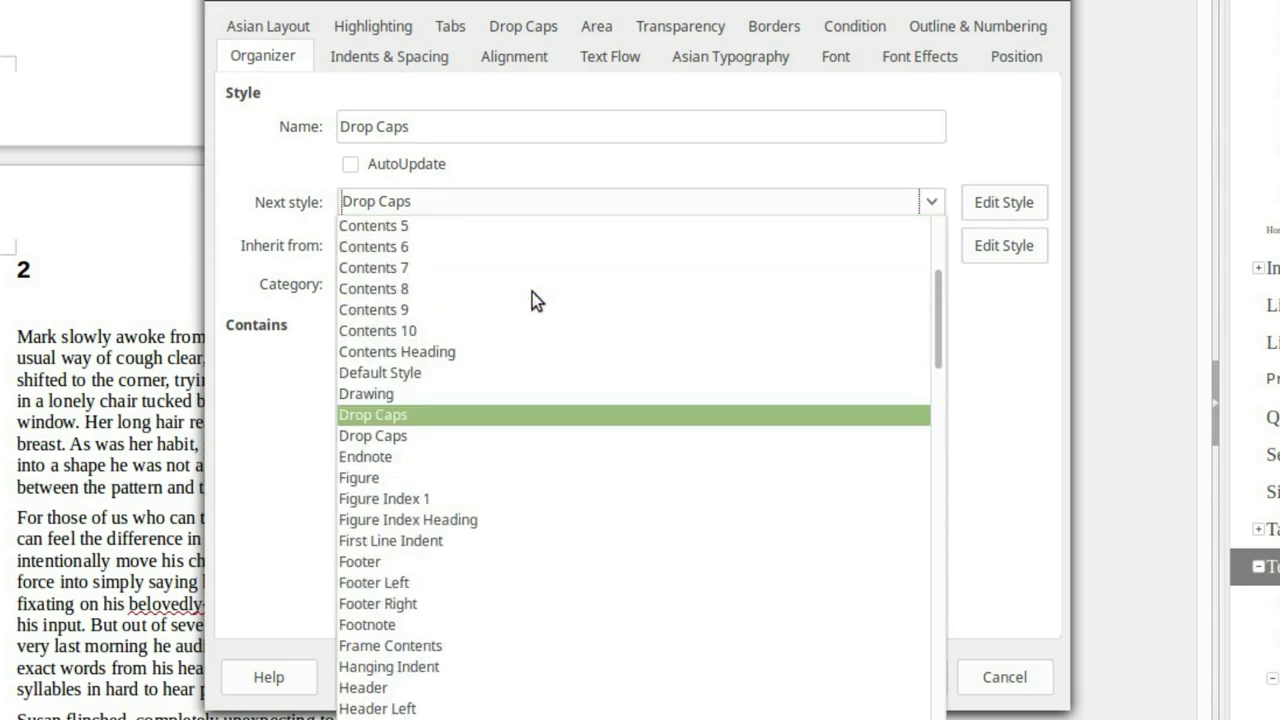
scroll(530, 295, down, 6)
scroll(510, 300, down, 6)
scroll(470, 420, down, 1)
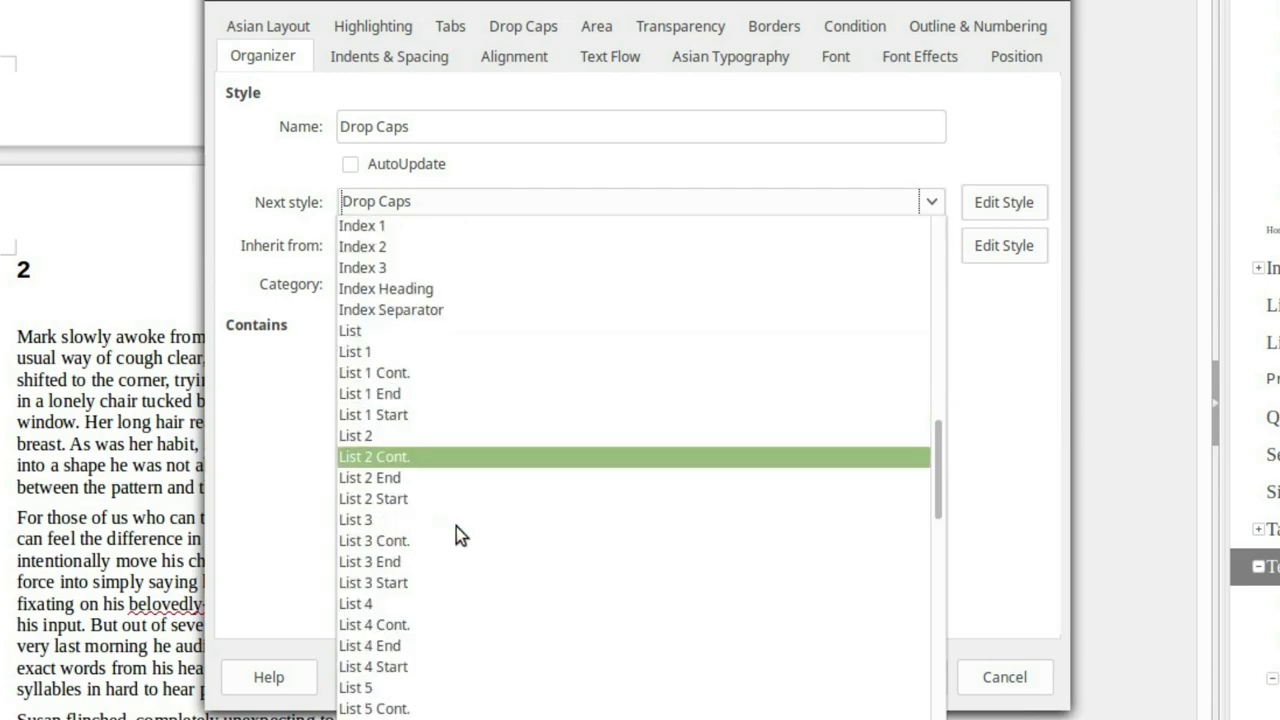
scroll(465, 480, up, 1)
scroll(464, 285, up, 1)
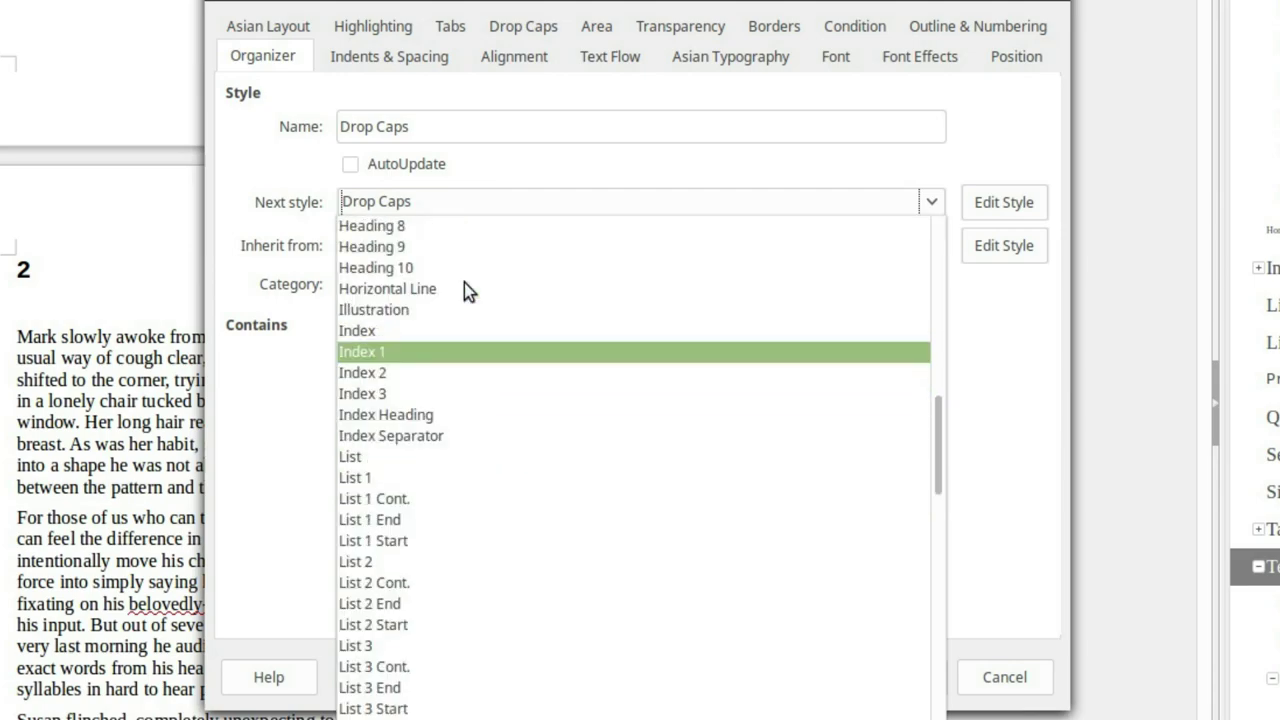
scroll(460, 297, down, 2)
scroll(460, 370, down, 6)
scroll(470, 500, down, 10)
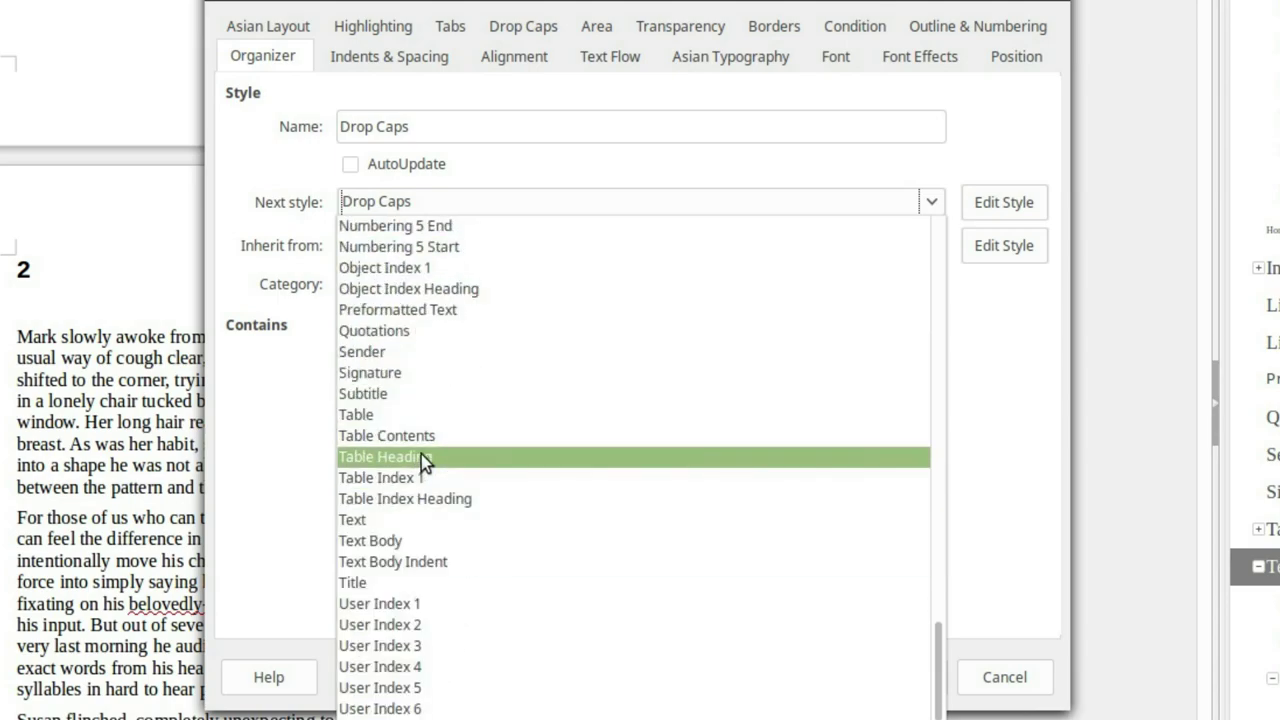
click(404, 541)
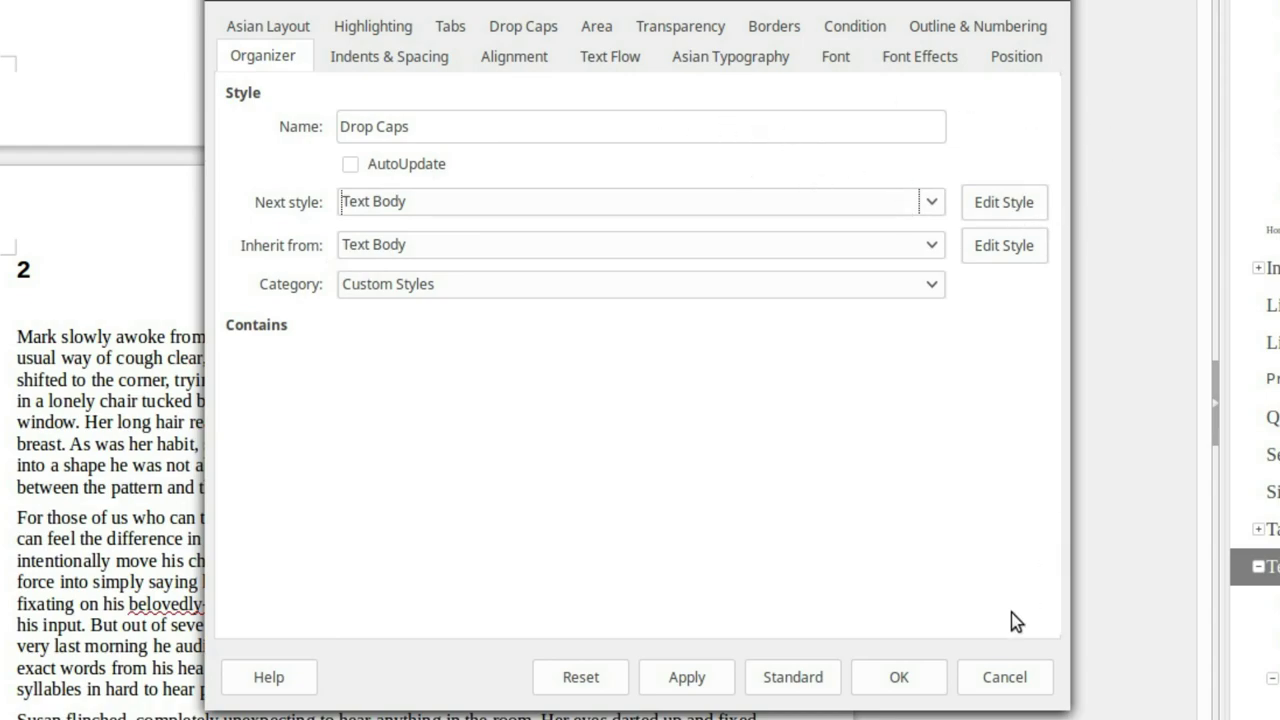
Apply and confirm the new Drop Caps style, checking its Drop Caps tab first
click(688, 680)
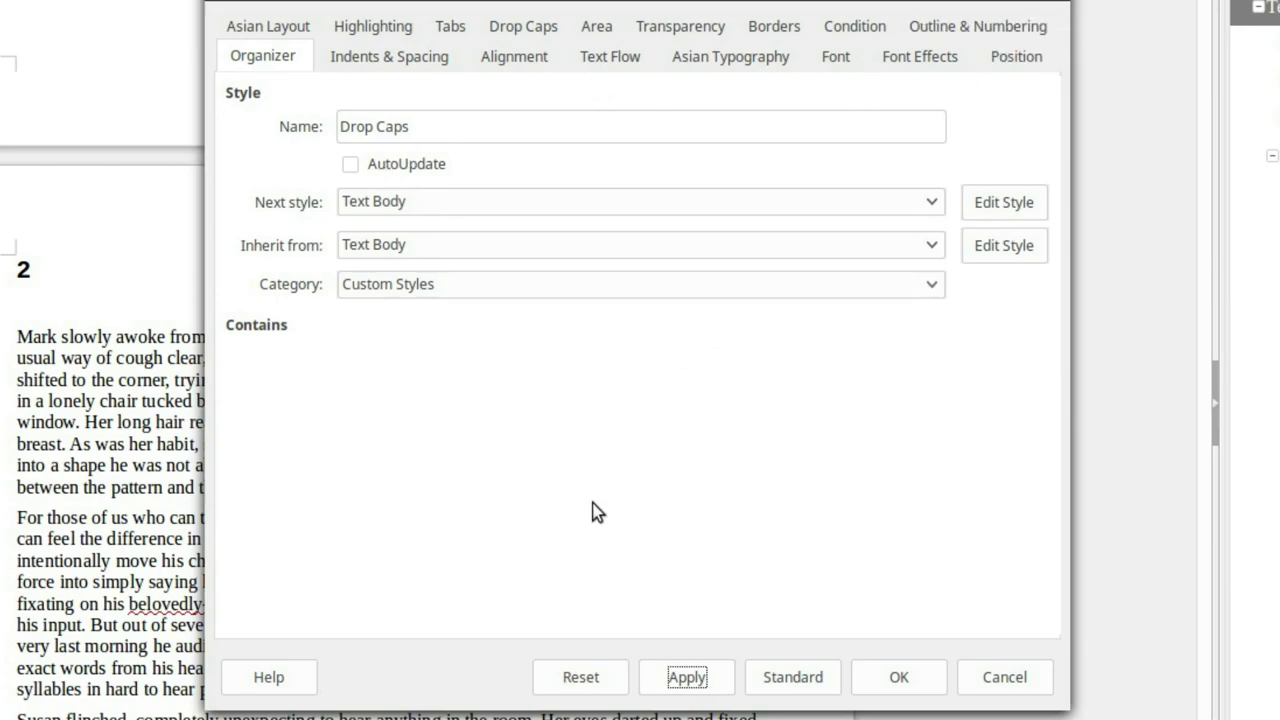
click(519, 27)
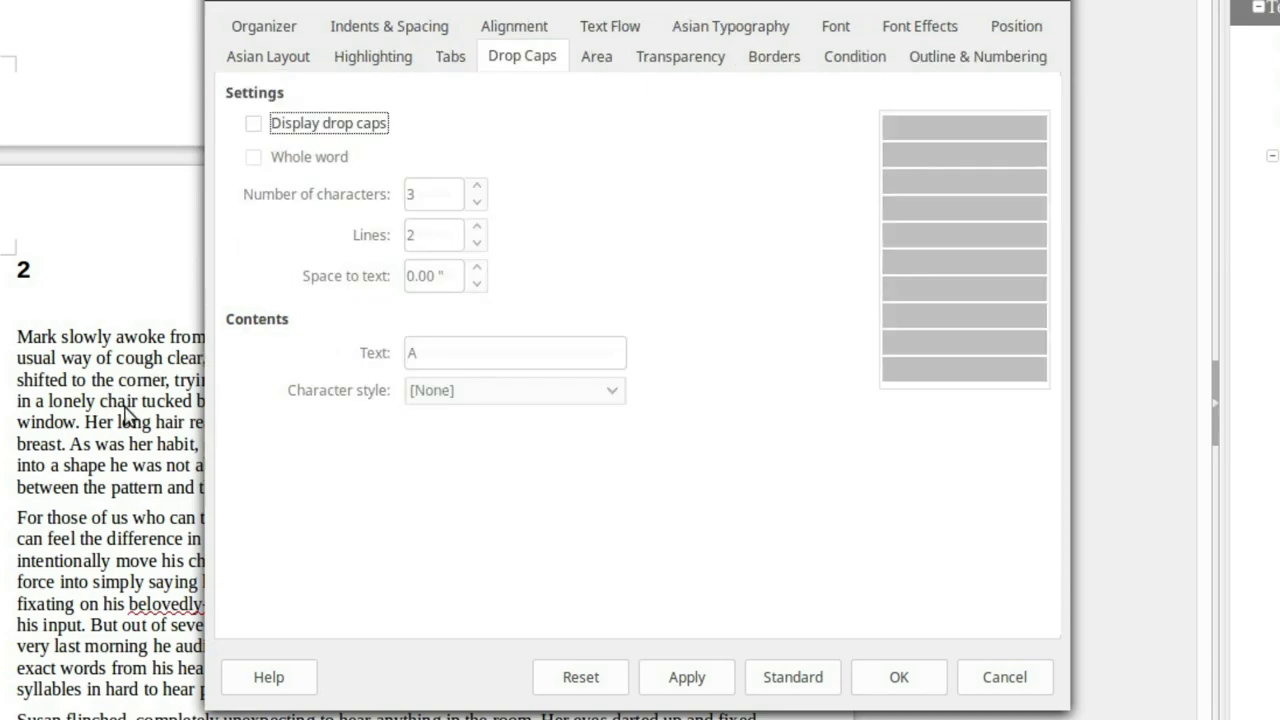
click(922, 679)
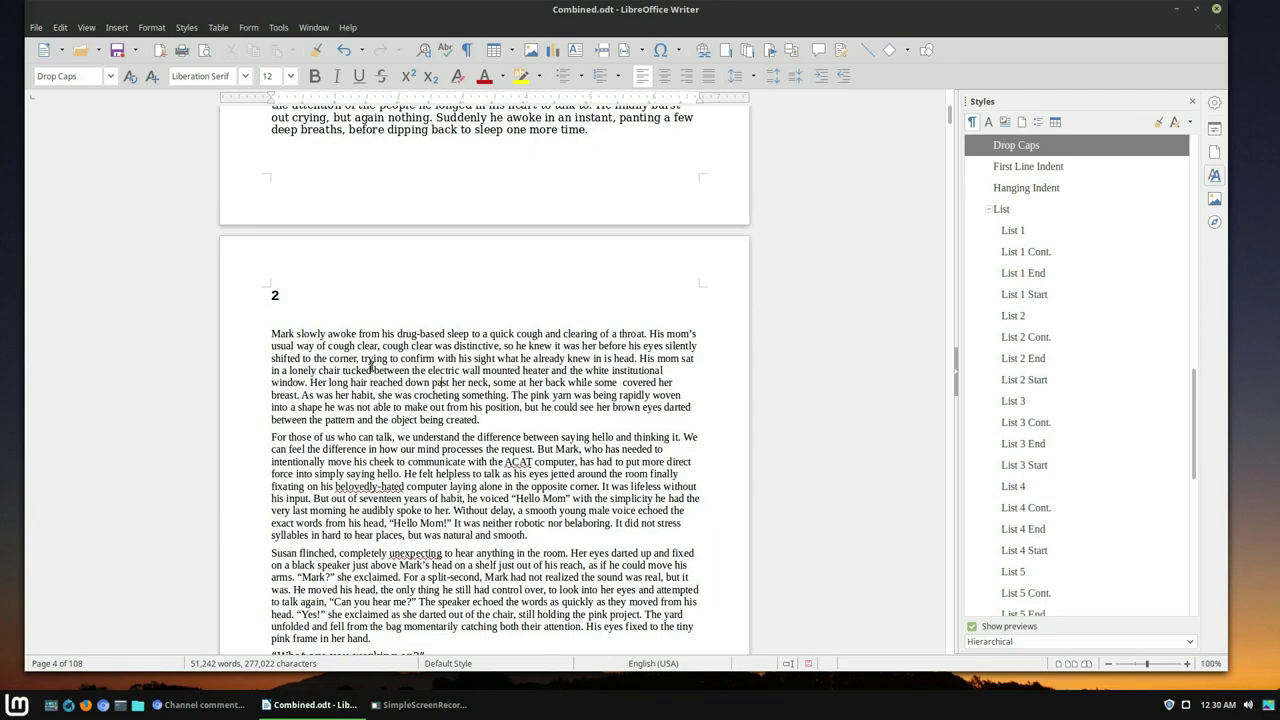
scroll(1046, 200, up, 2)
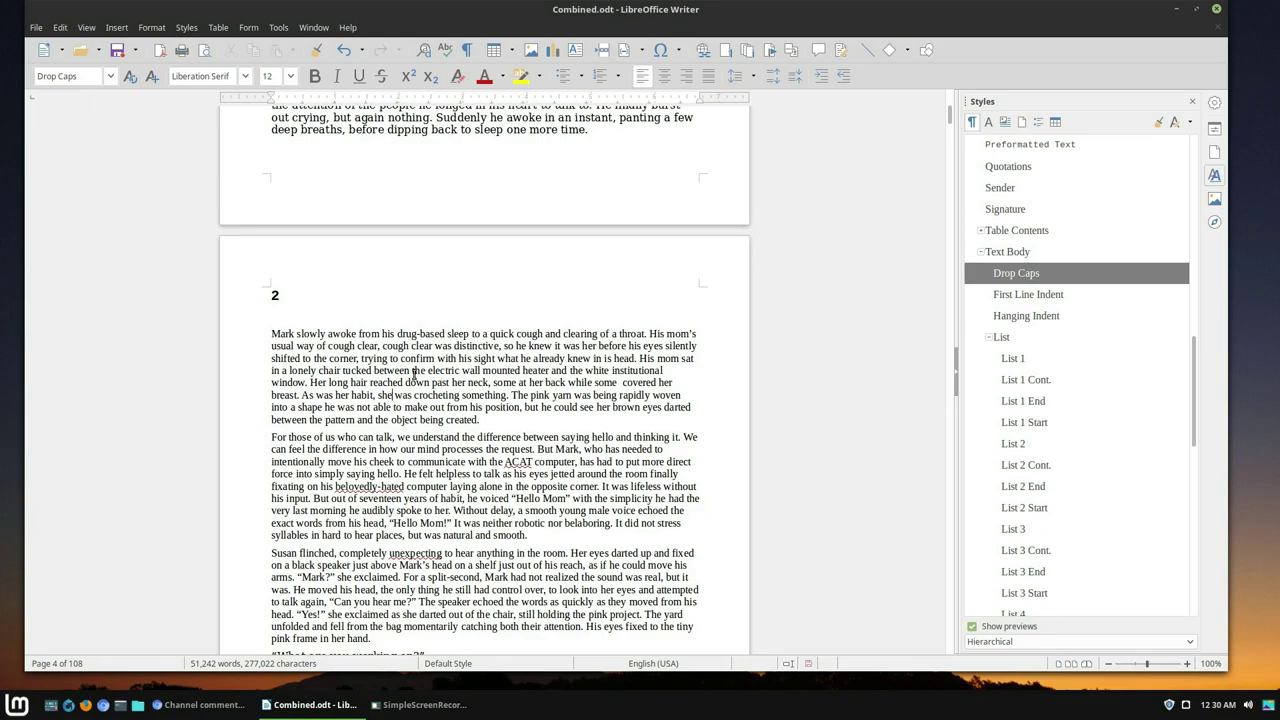
Edit the Drop Caps style and turn on drop capitals for the chapter's initial
right_click(1013, 281)
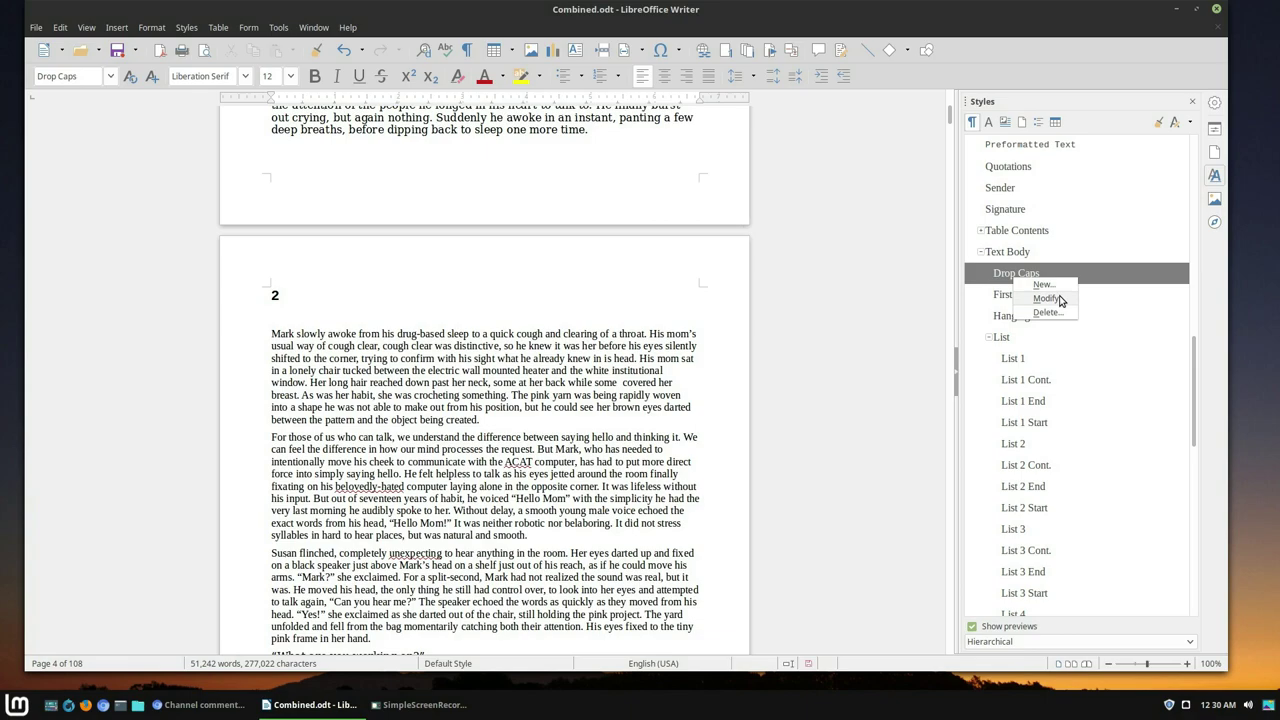
click(1060, 299)
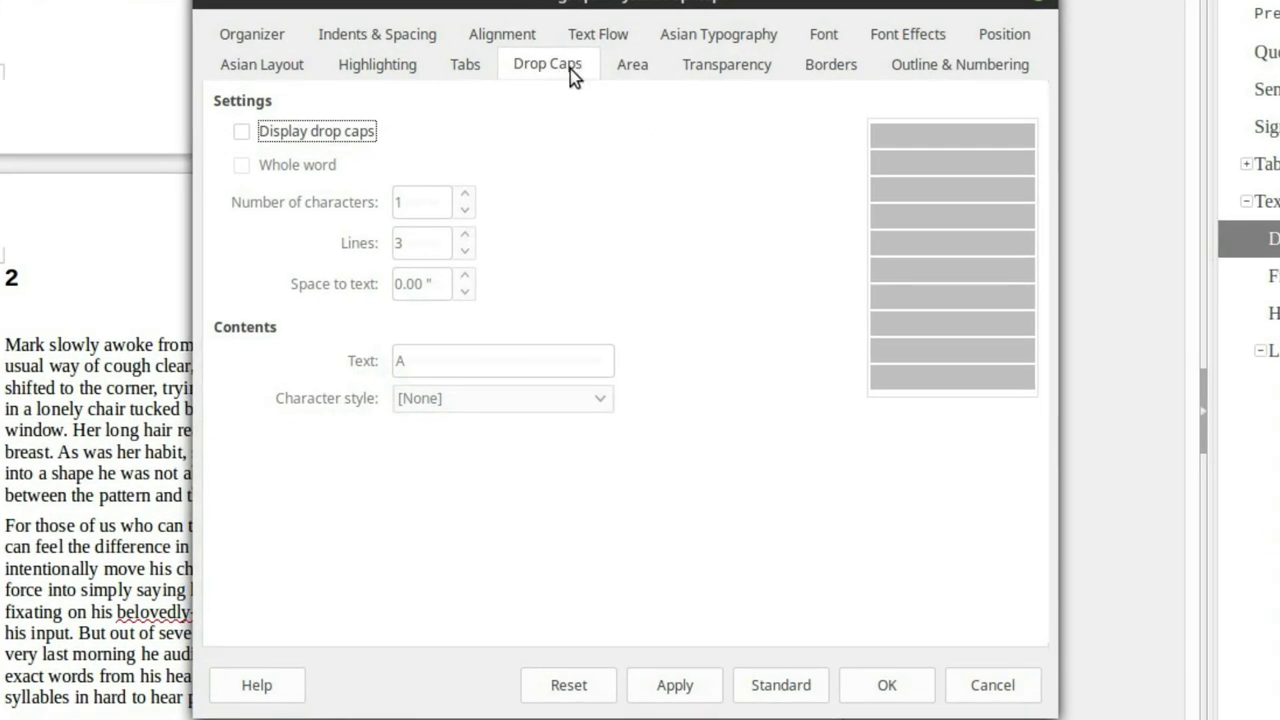
click(238, 133)
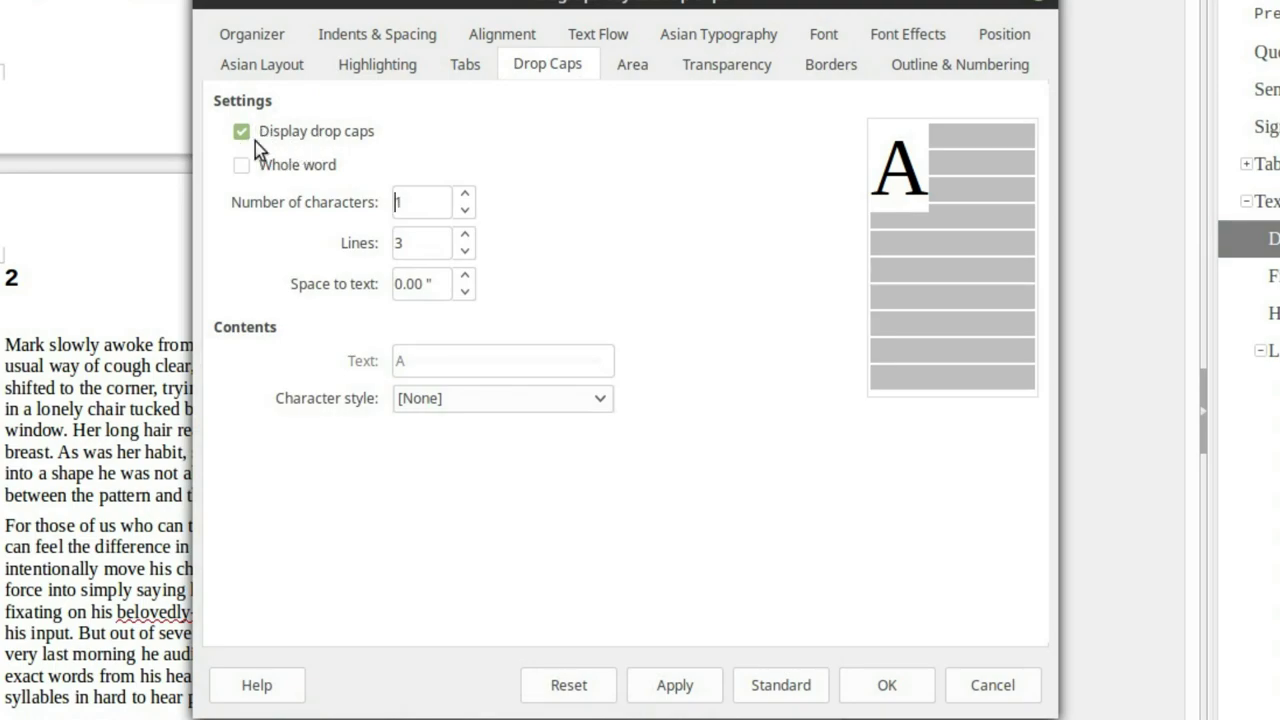
click(688, 690)
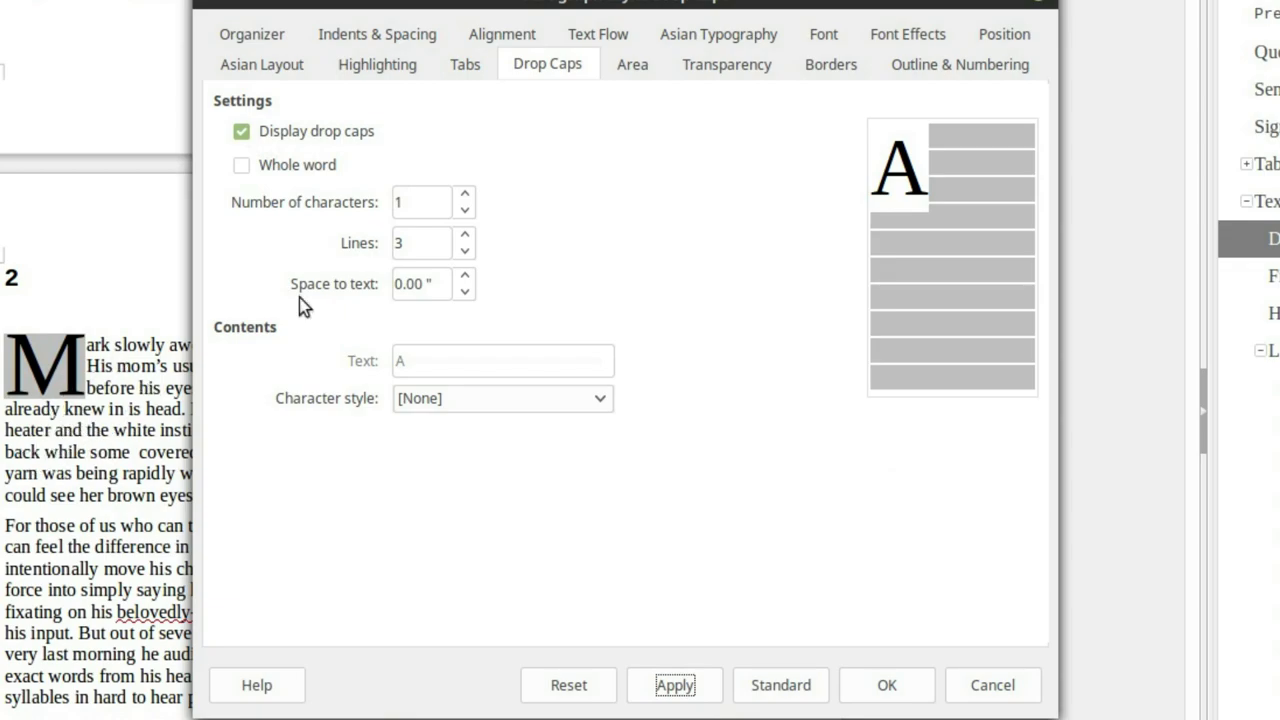
Try whole-word and two-letter drop caps, then settle on one character
drag(592, 8, 684, 9)
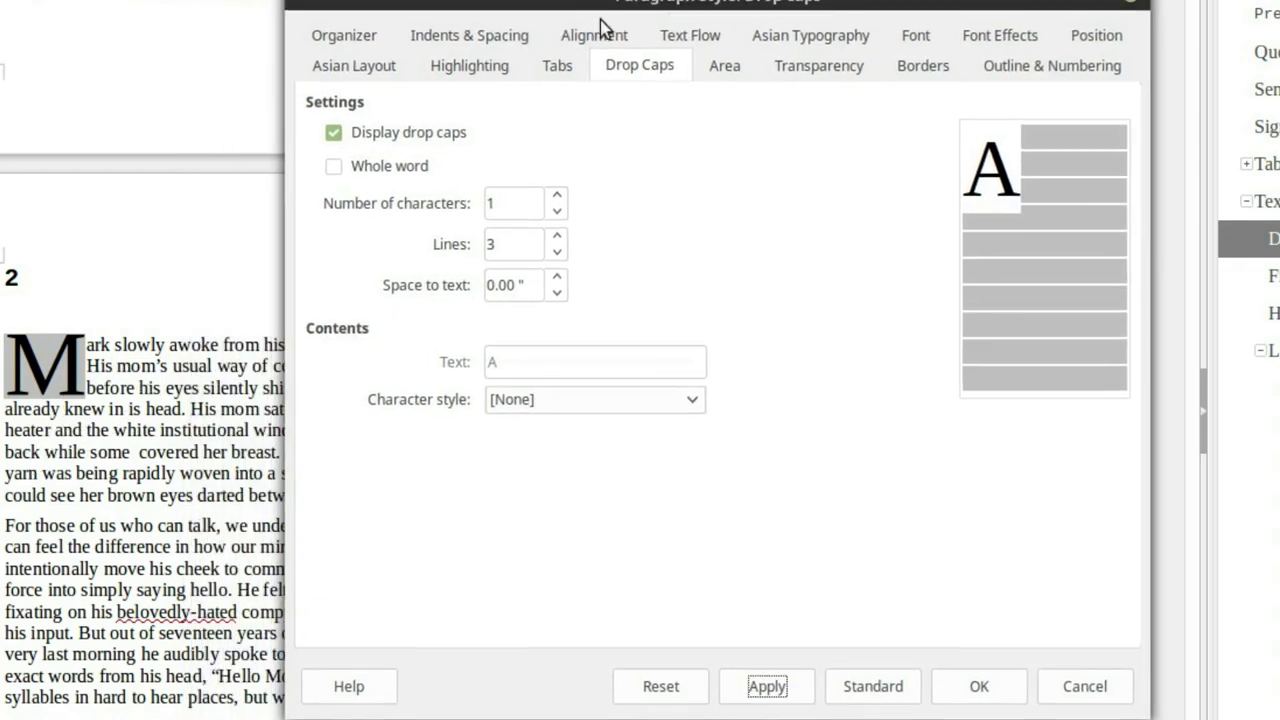
click(333, 166)
click(780, 694)
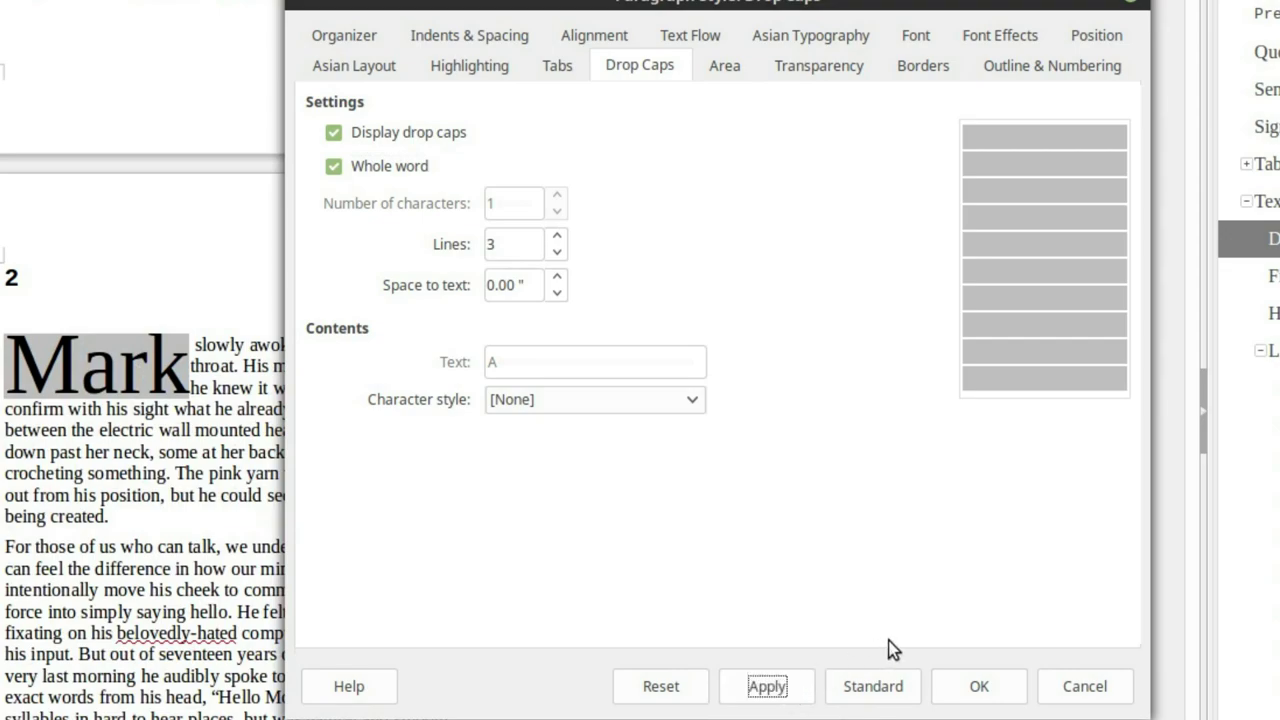
click(333, 166)
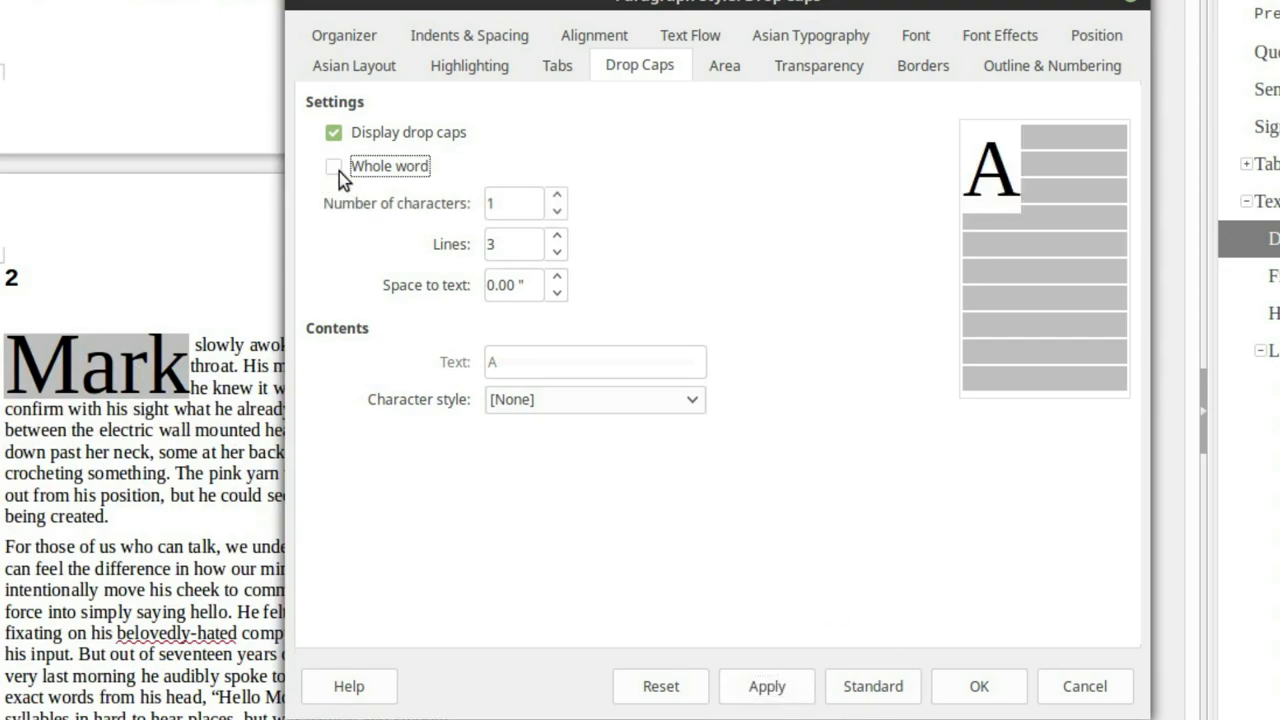
click(557, 196)
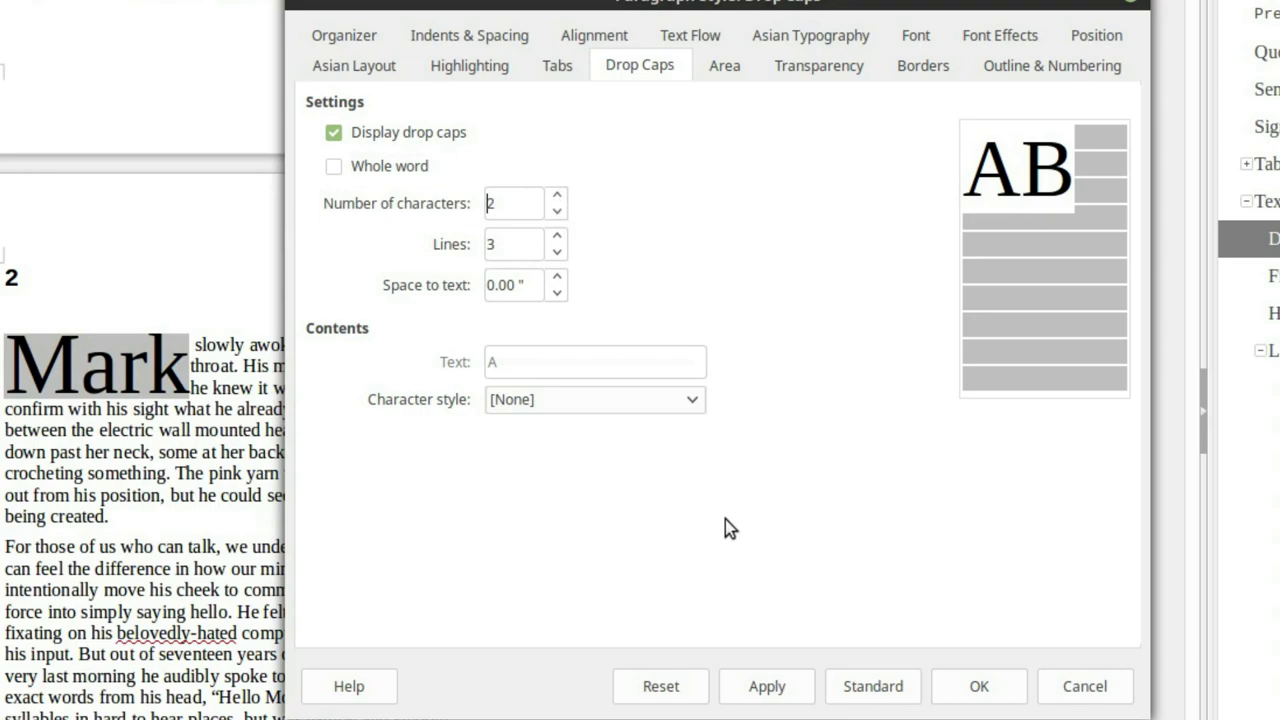
click(767, 690)
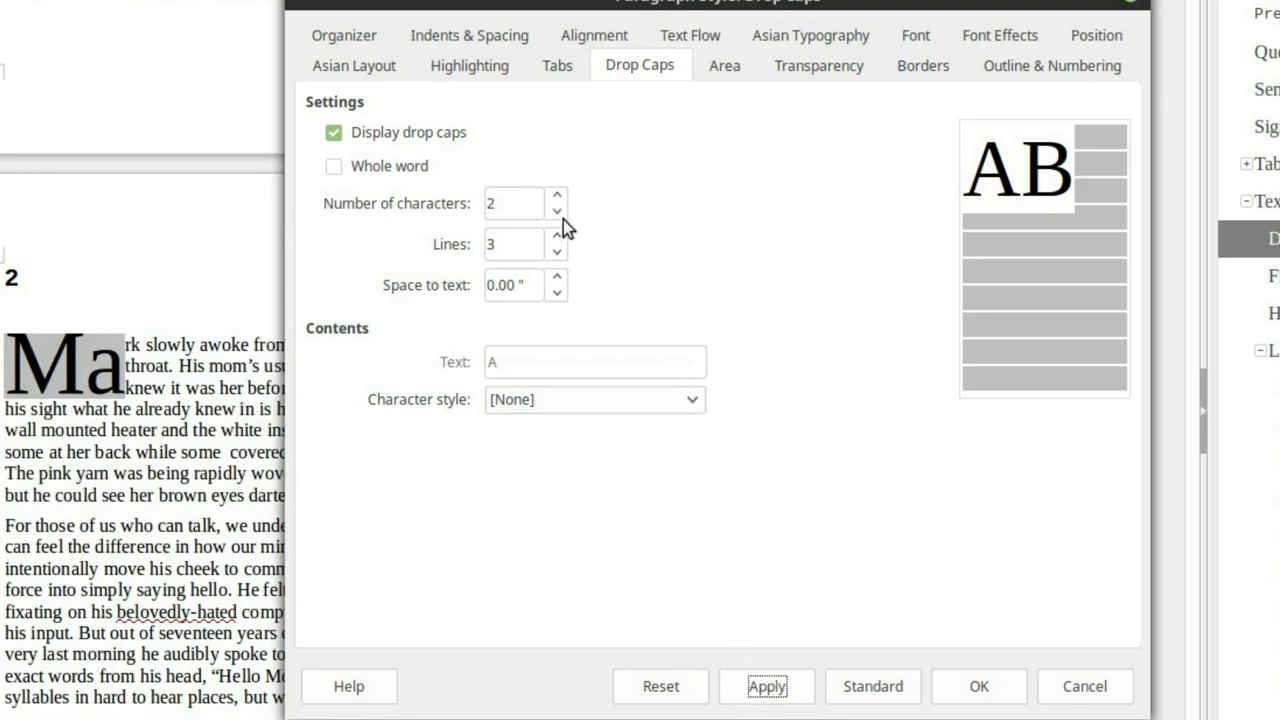
click(557, 211)
click(783, 694)
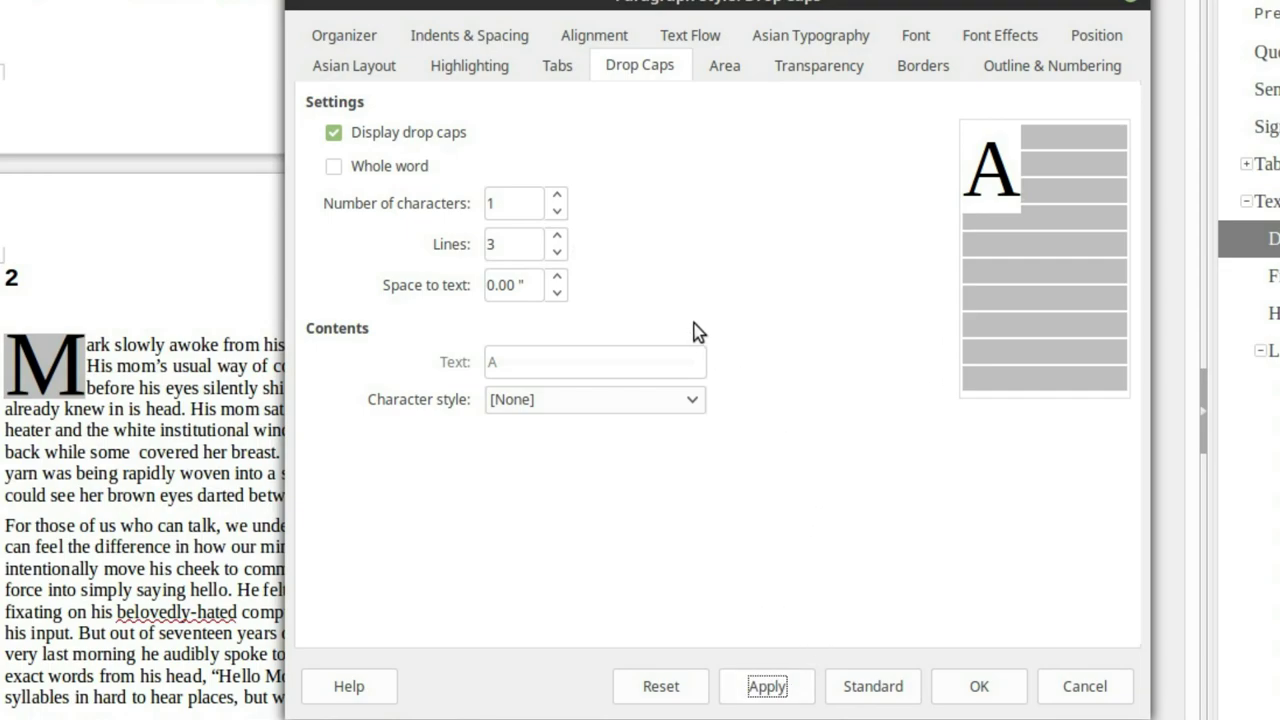
Try 2 and 5 lines for the drop cap, then set it to 3 lines
click(557, 252)
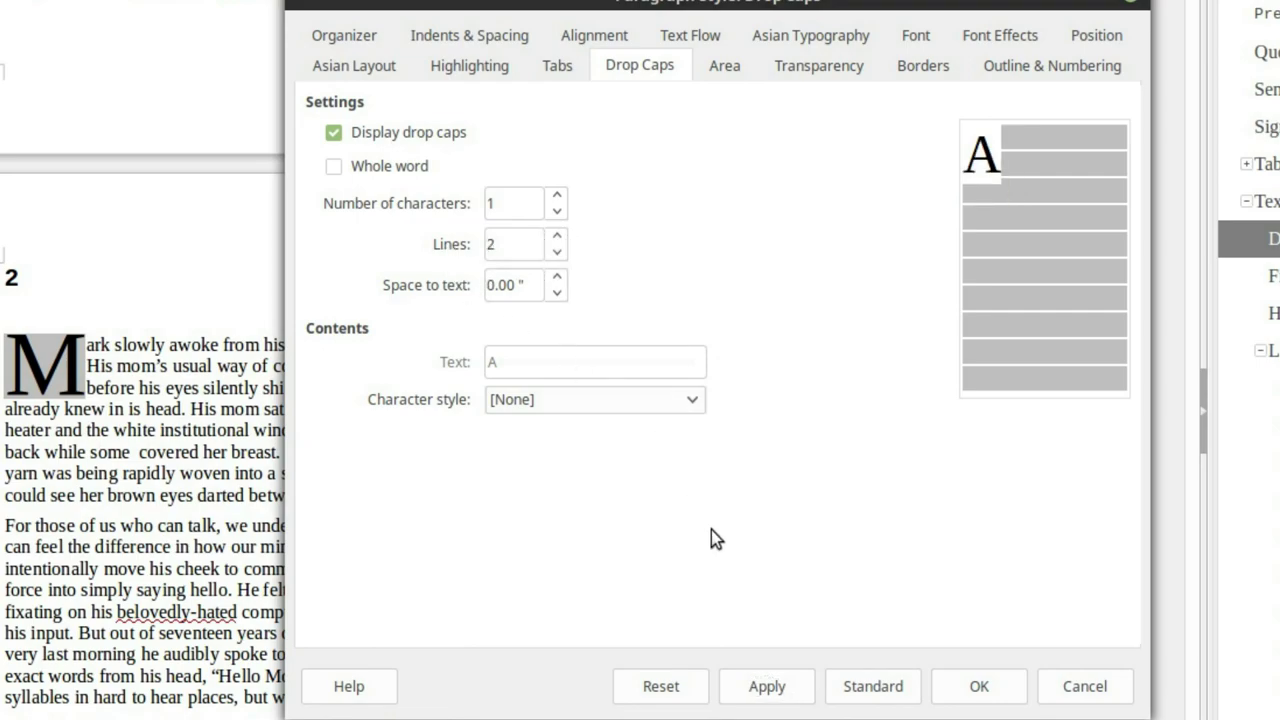
click(768, 686)
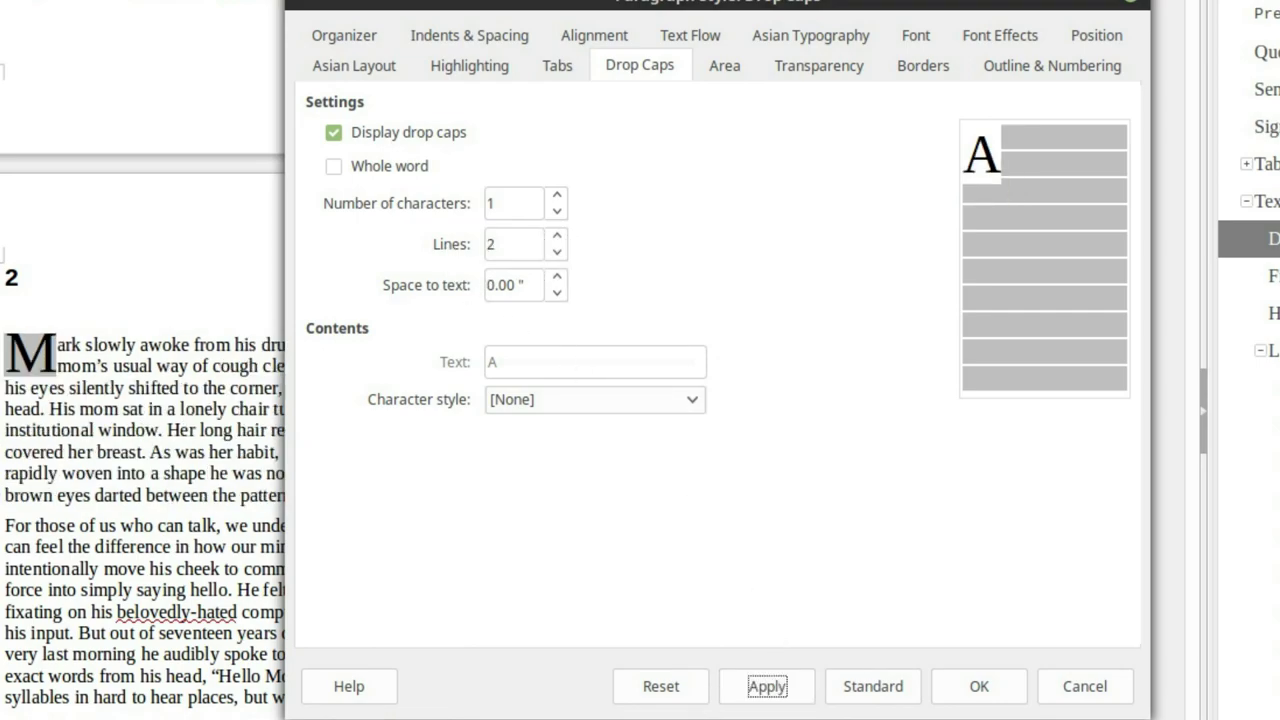
click(557, 236)
click(557, 236)
click(557, 236)
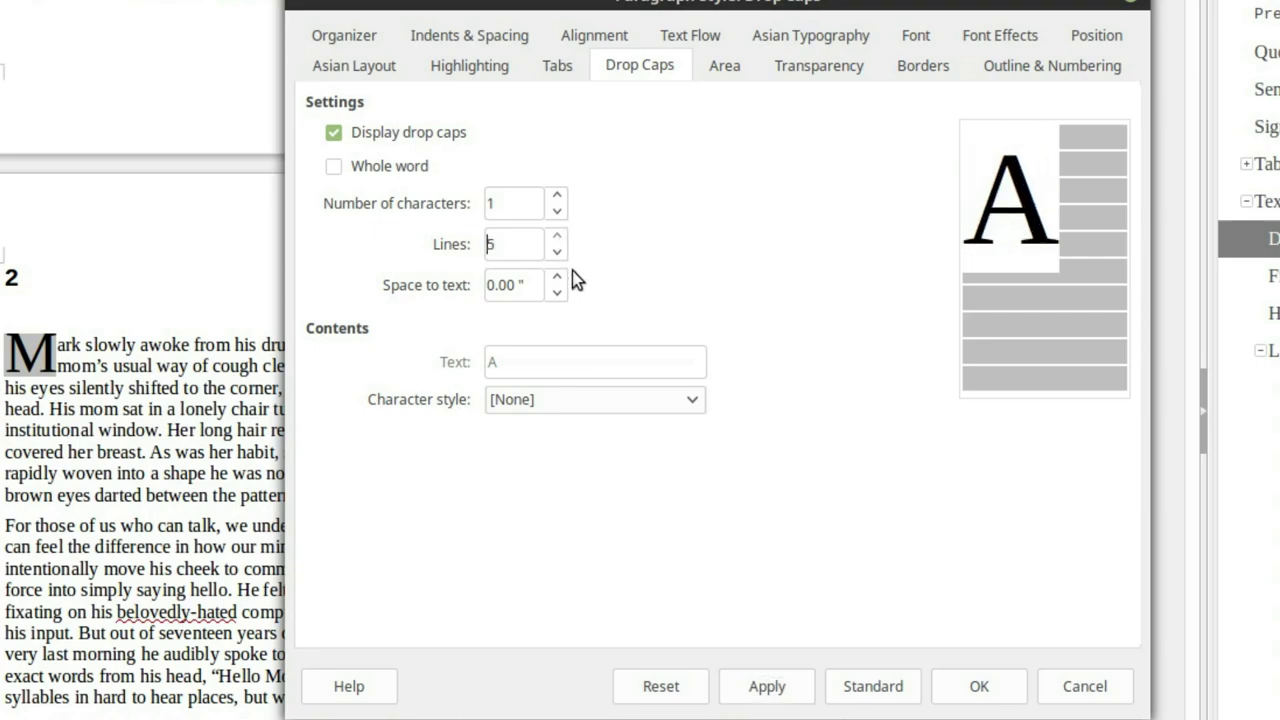
click(770, 690)
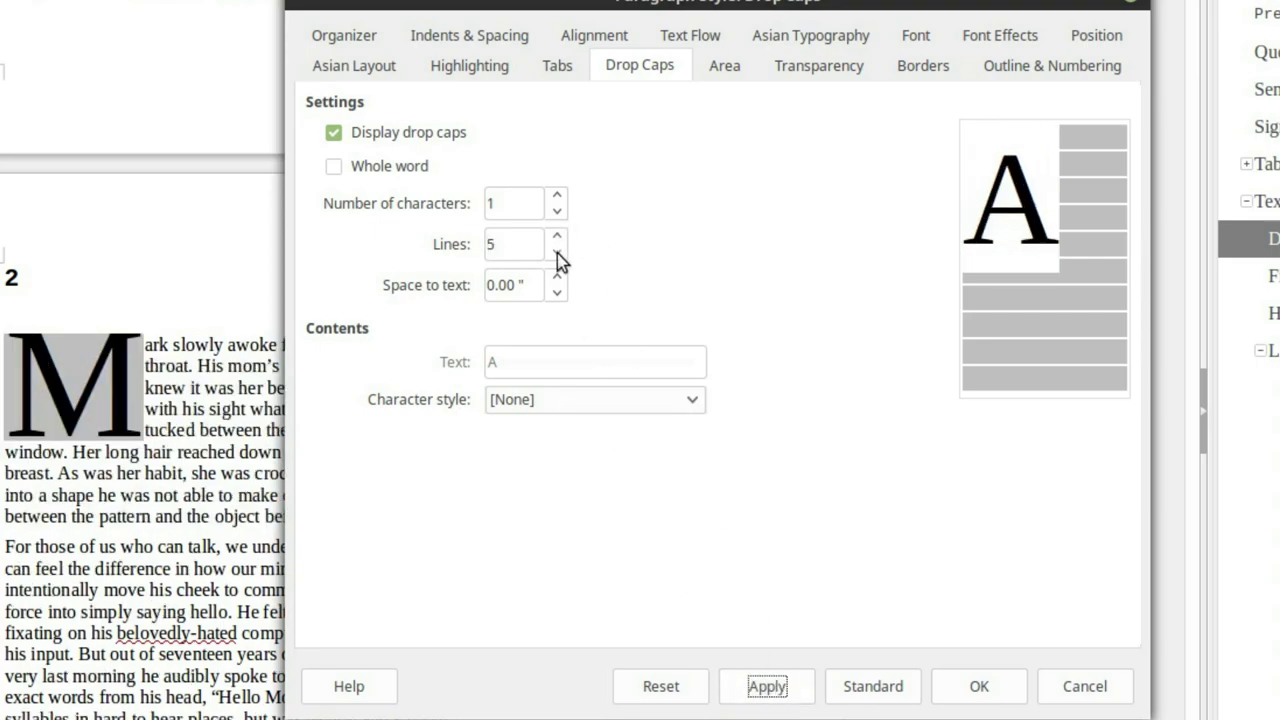
click(557, 252)
click(557, 252)
click(780, 690)
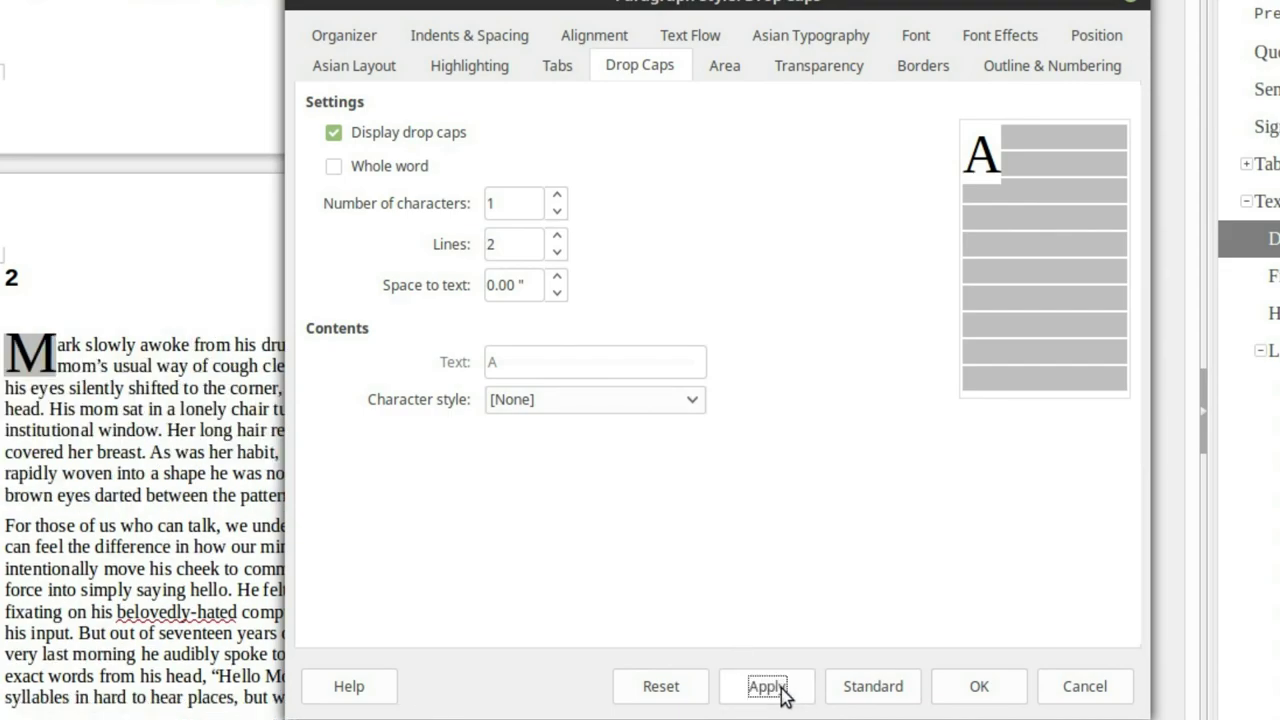
click(557, 236)
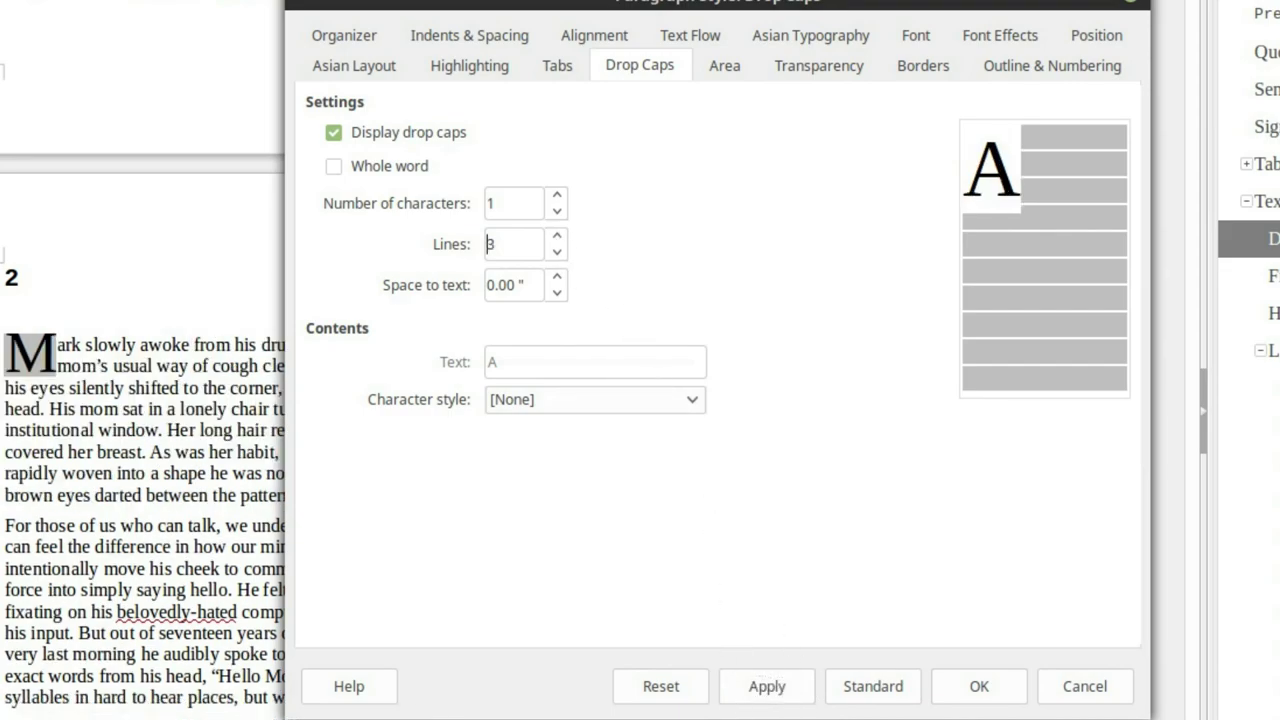
click(770, 690)
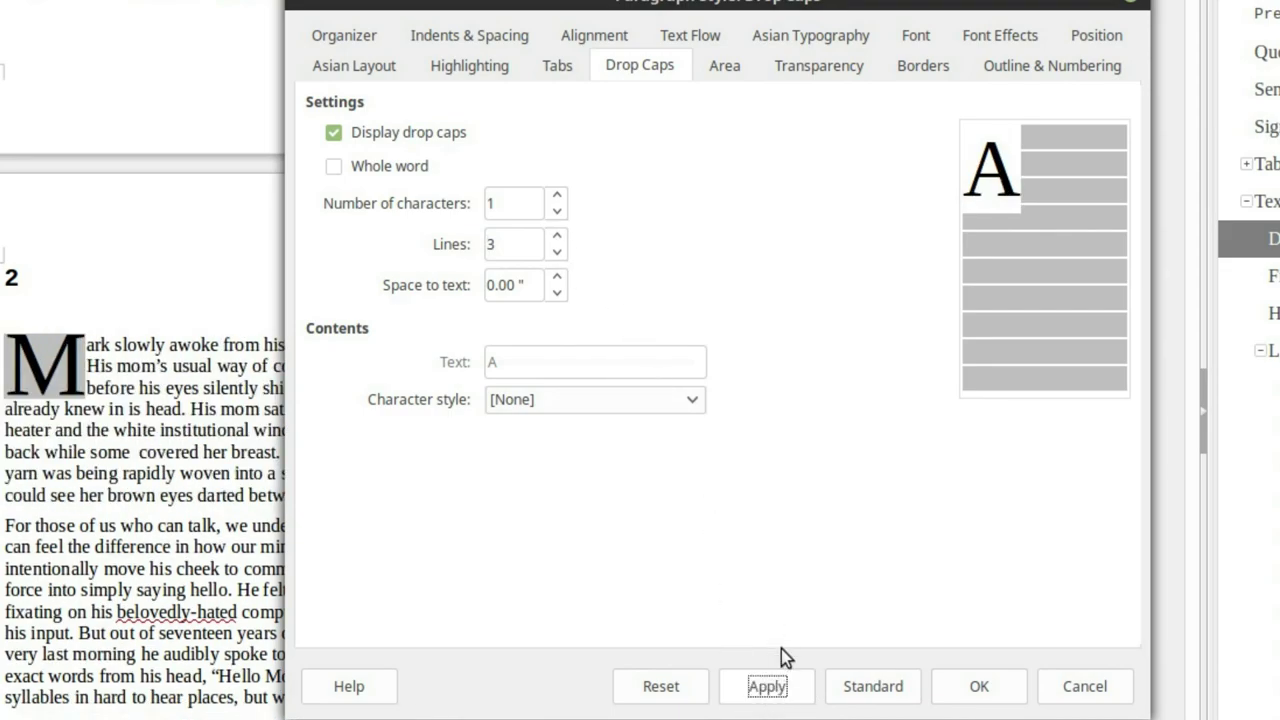
Try wider and zero gaps, then set Space to text to 0.04"
click(556, 279)
click(557, 279)
click(557, 279)
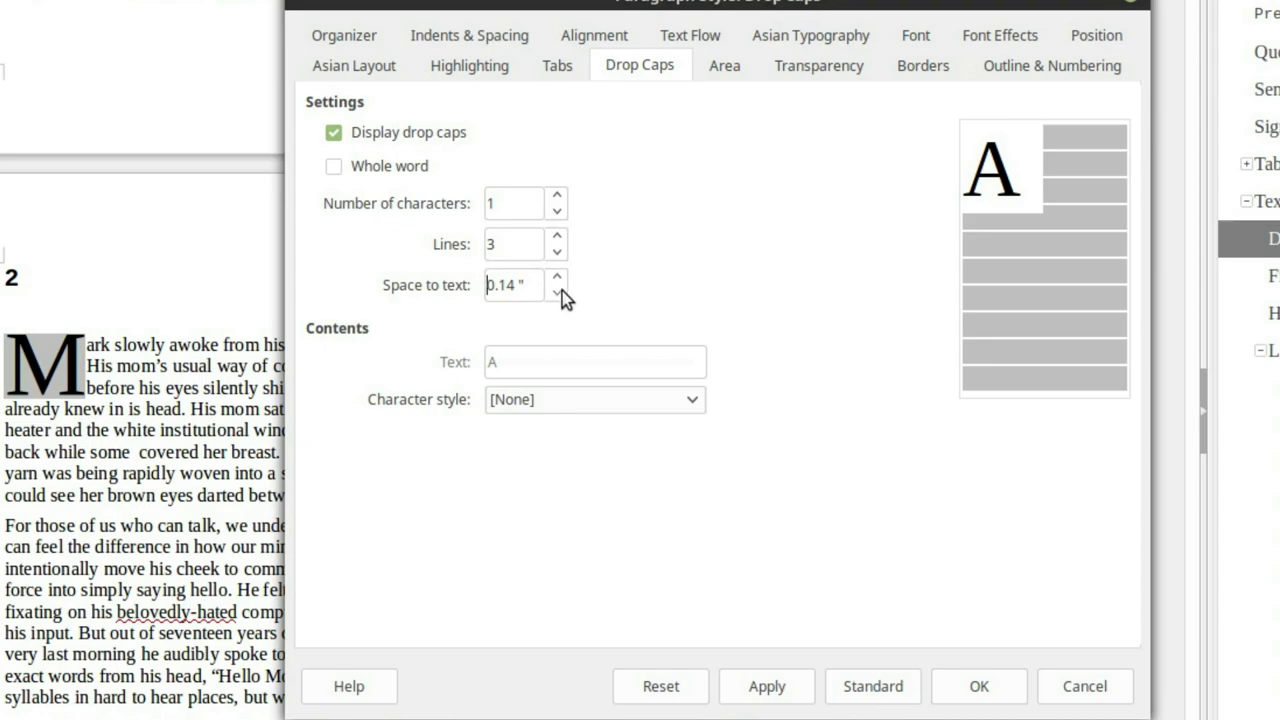
click(785, 690)
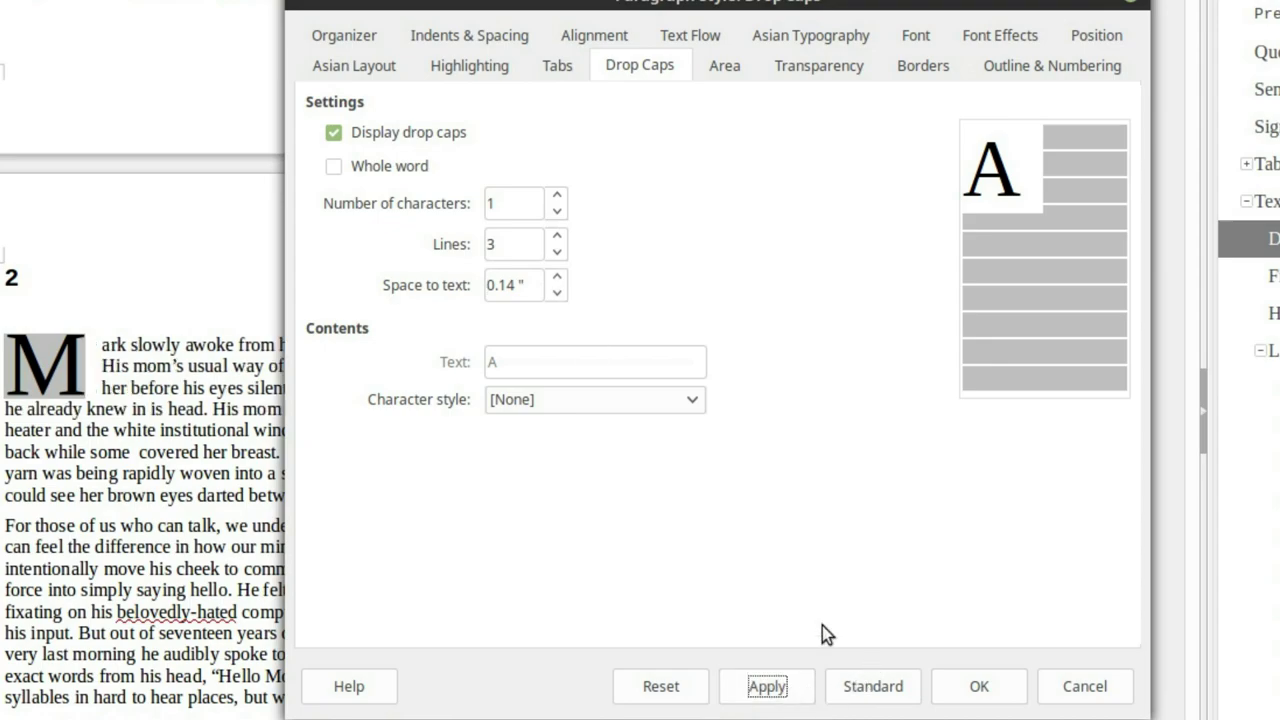
click(558, 292)
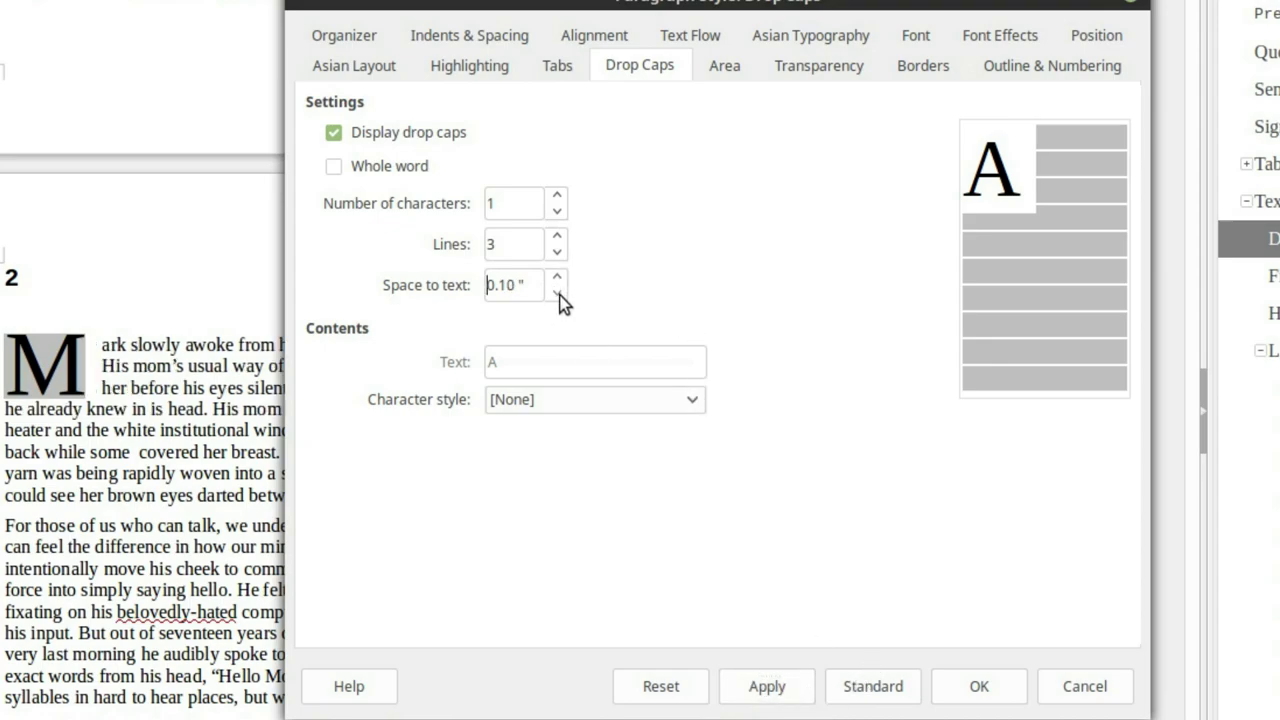
click(558, 292)
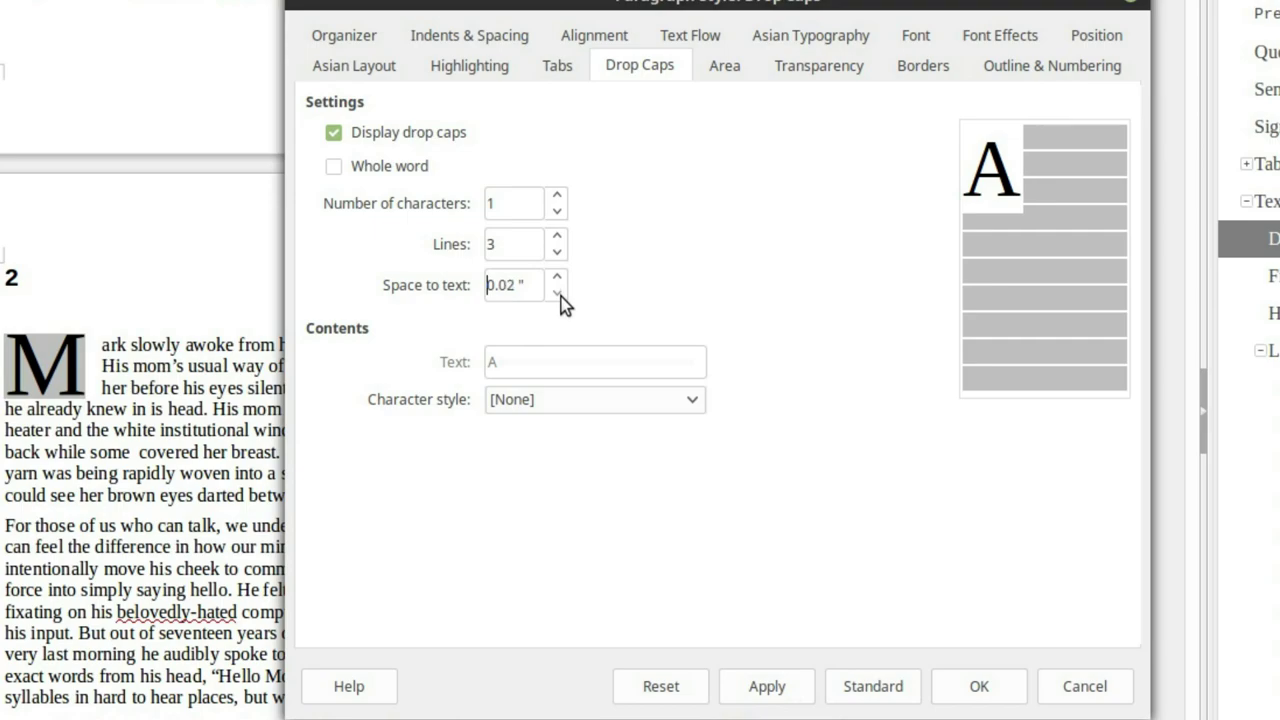
click(768, 688)
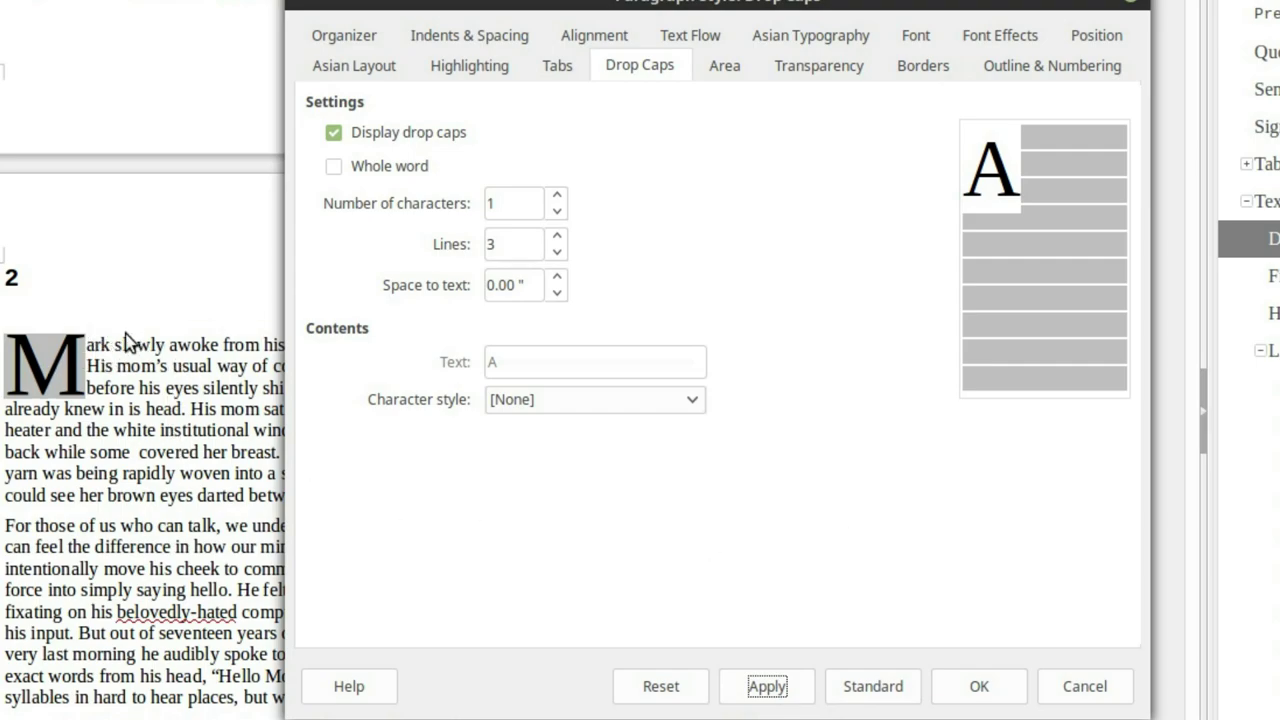
click(558, 281)
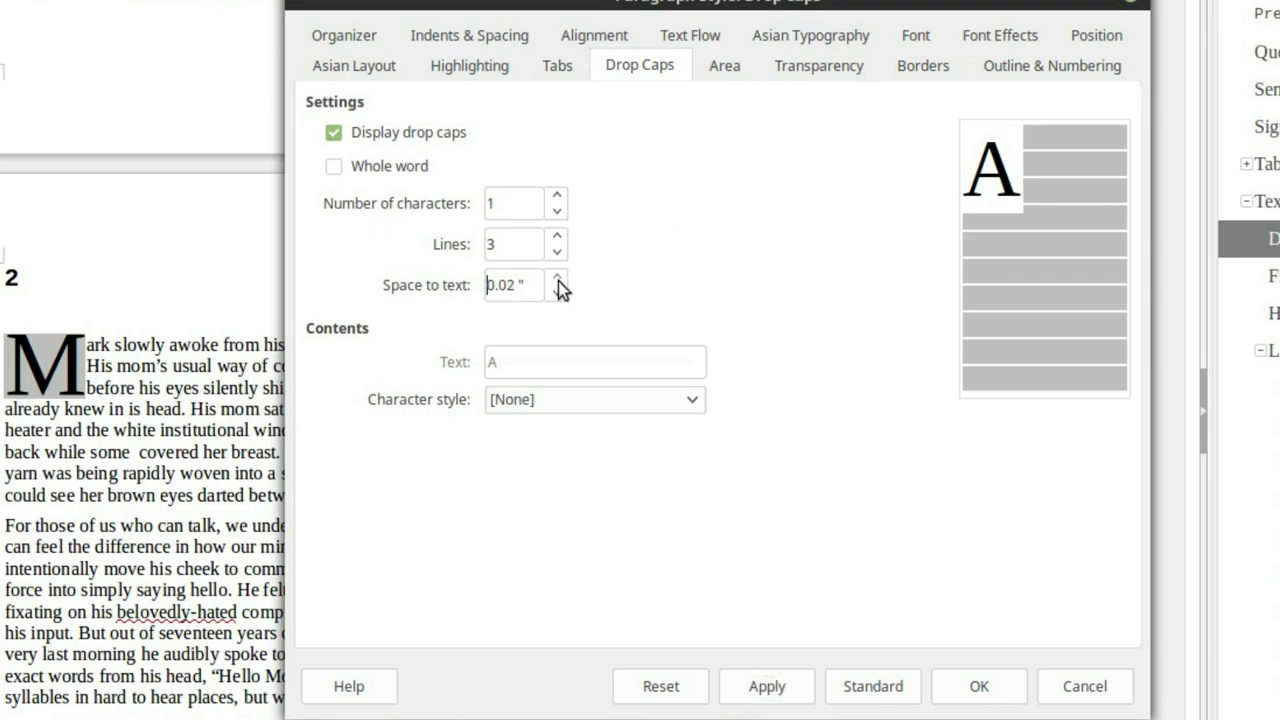
click(558, 281)
click(765, 687)
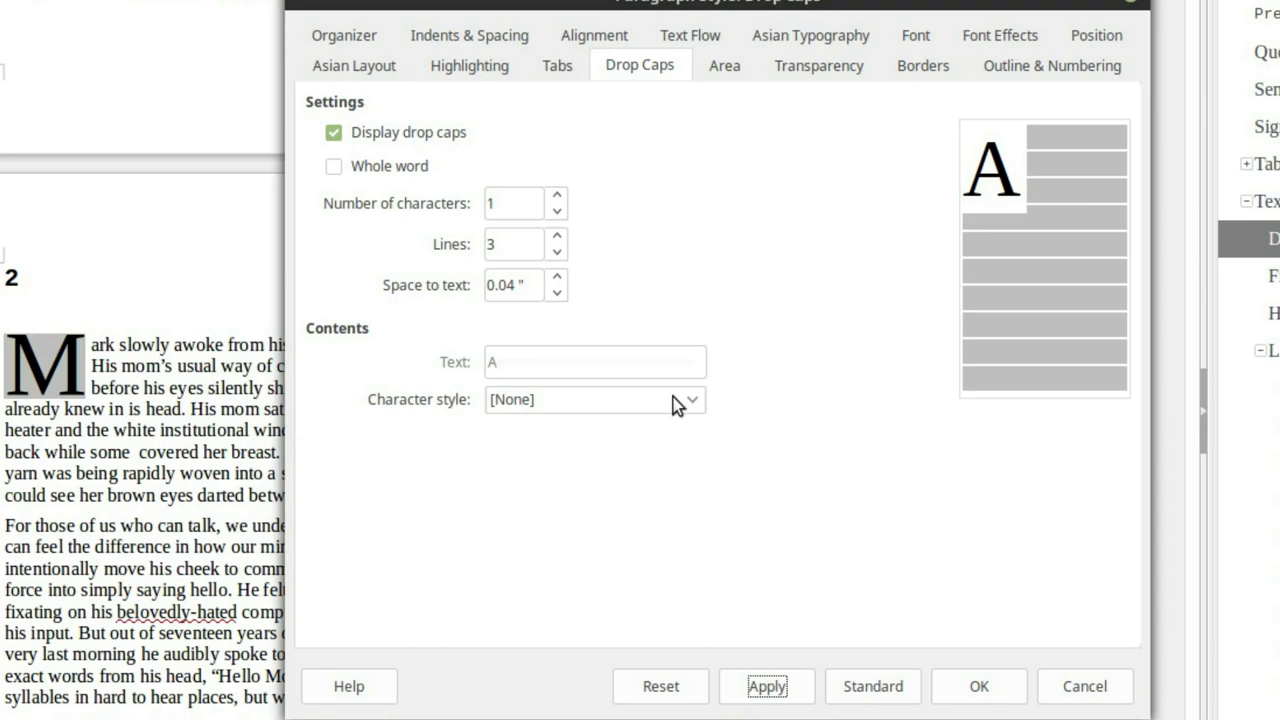
Give the initial the Drop Caps character style, apply it, and confirm with OK
click(673, 397)
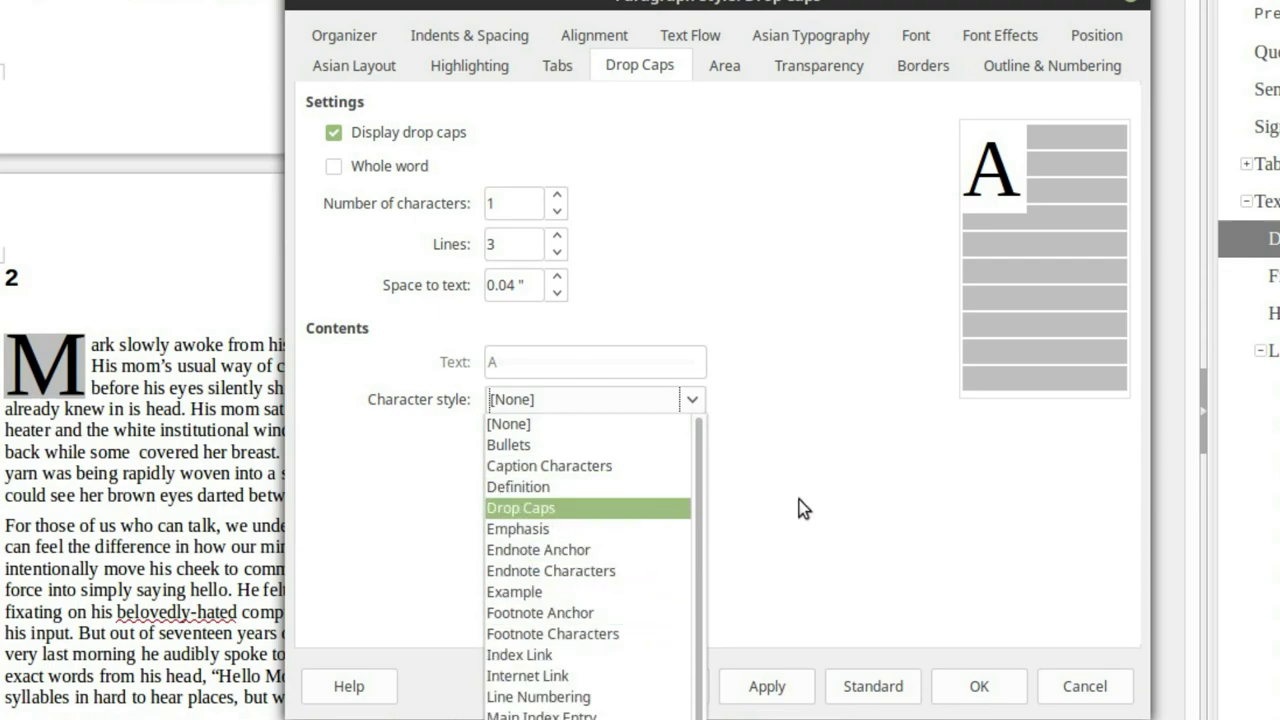
click(535, 509)
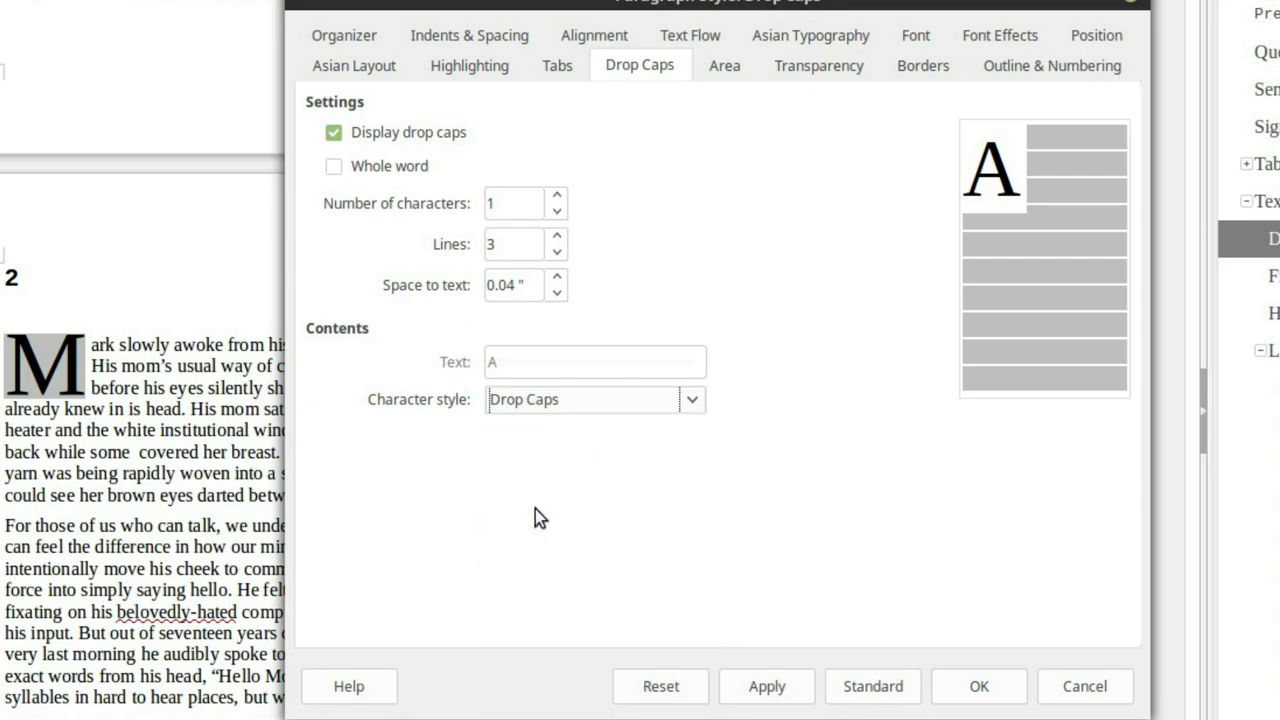
click(779, 696)
click(977, 686)
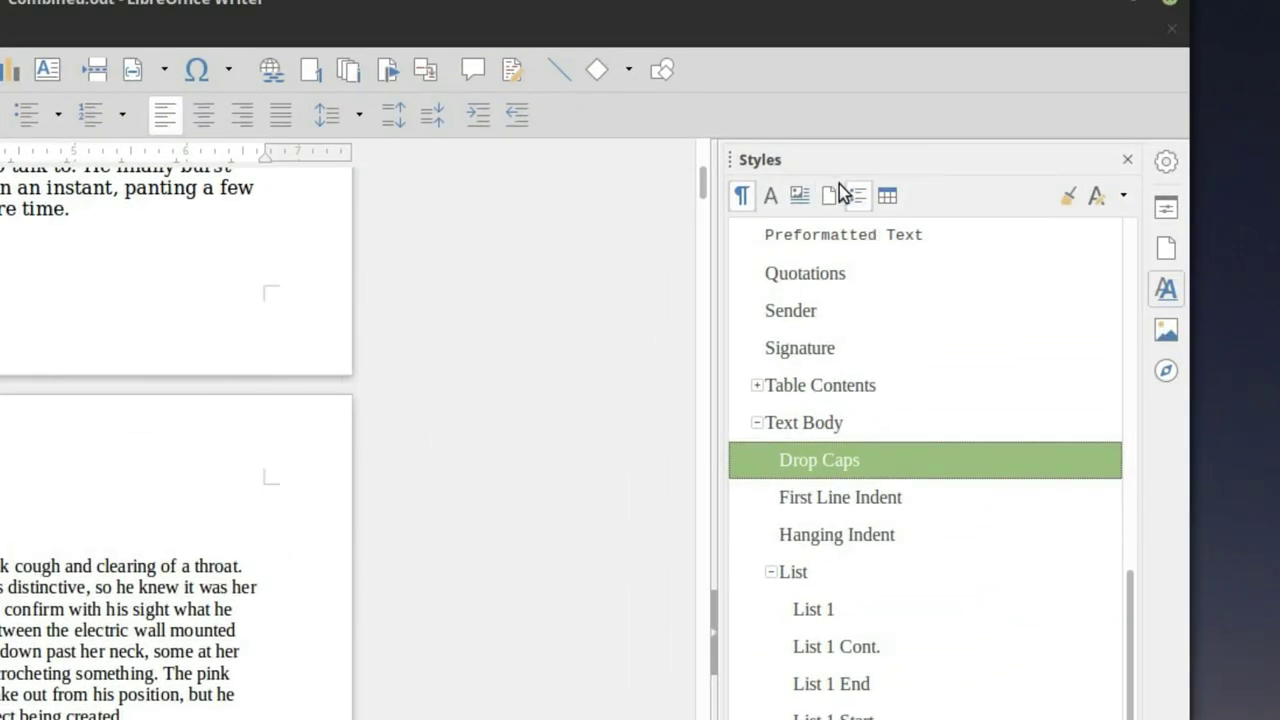
Open the Drop Caps character style's settings from the Character Styles list
click(771, 195)
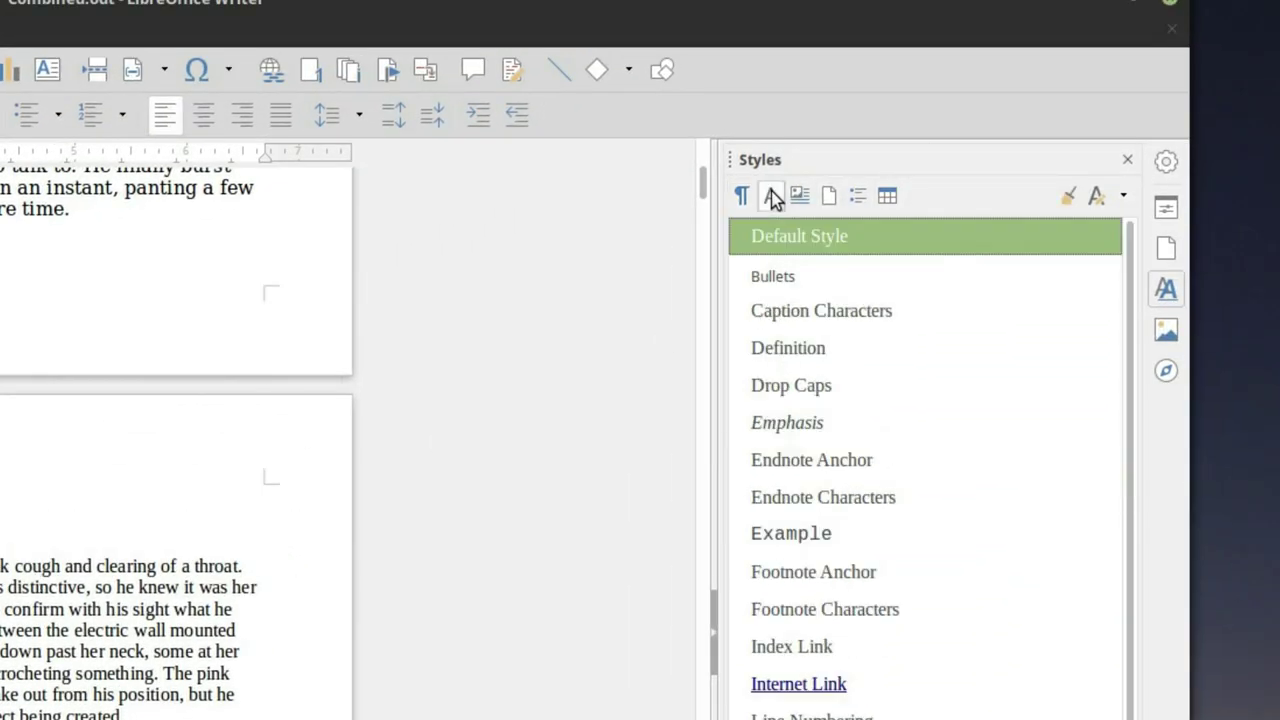
click(824, 384)
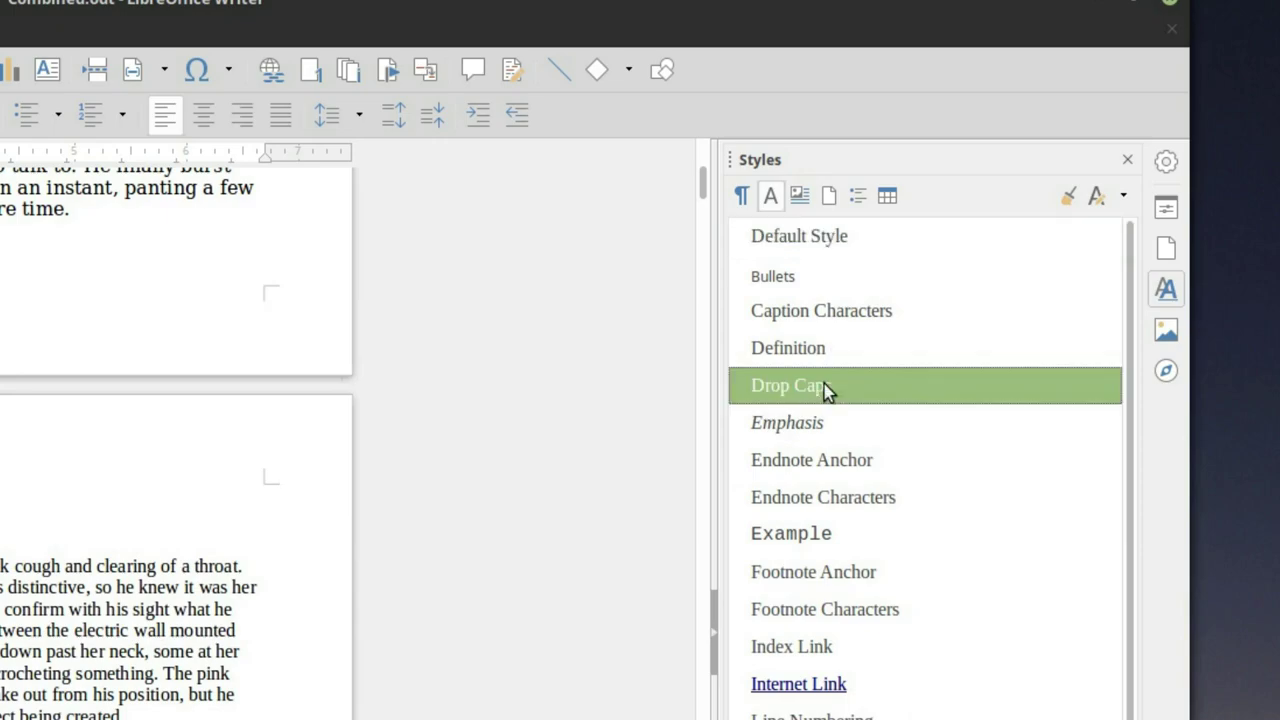
right_click(818, 386)
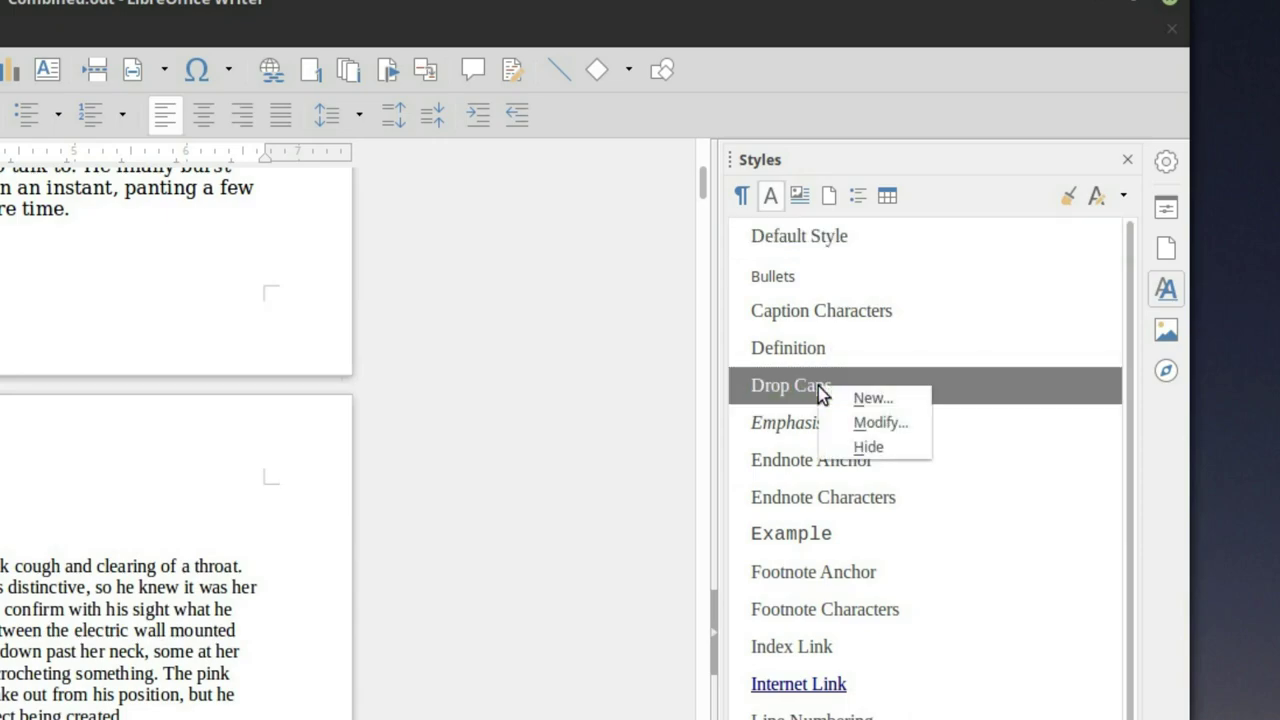
click(872, 424)
drag(128, 264, 623, 250)
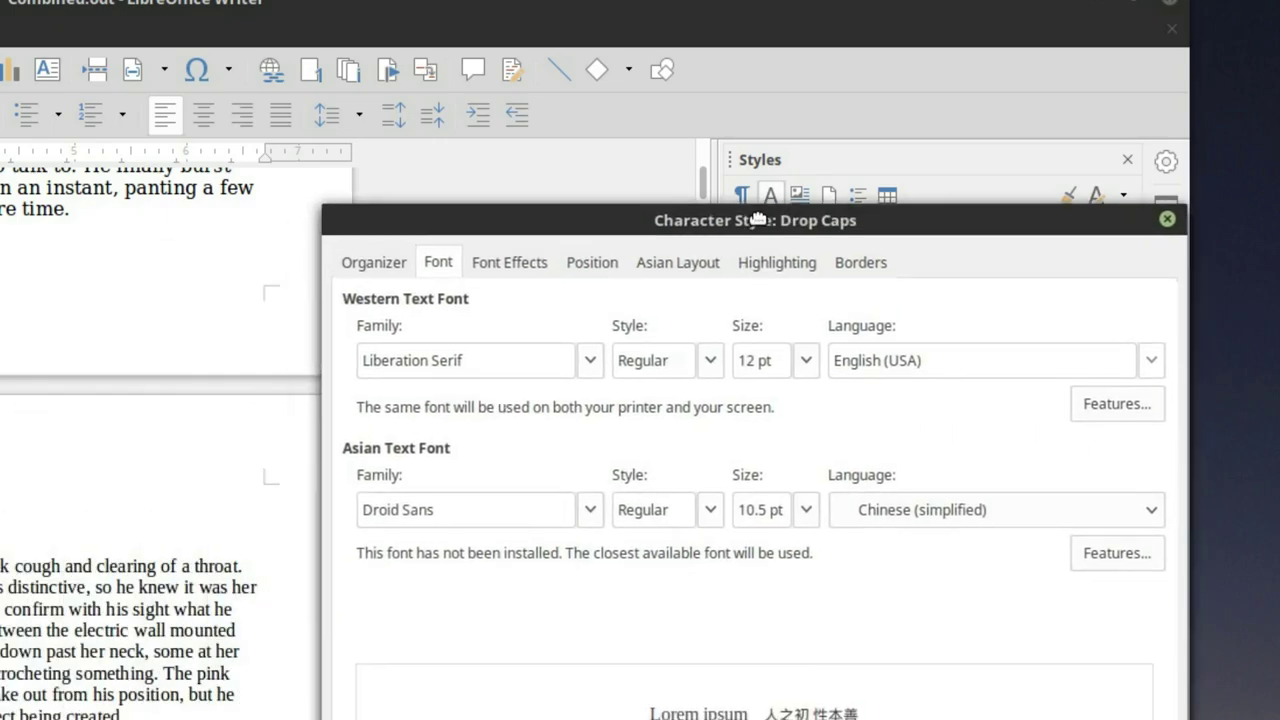
Look through the style's tabs, ending on the Font tab showing Liberation Serif Regular 12 pt
click(262, 300)
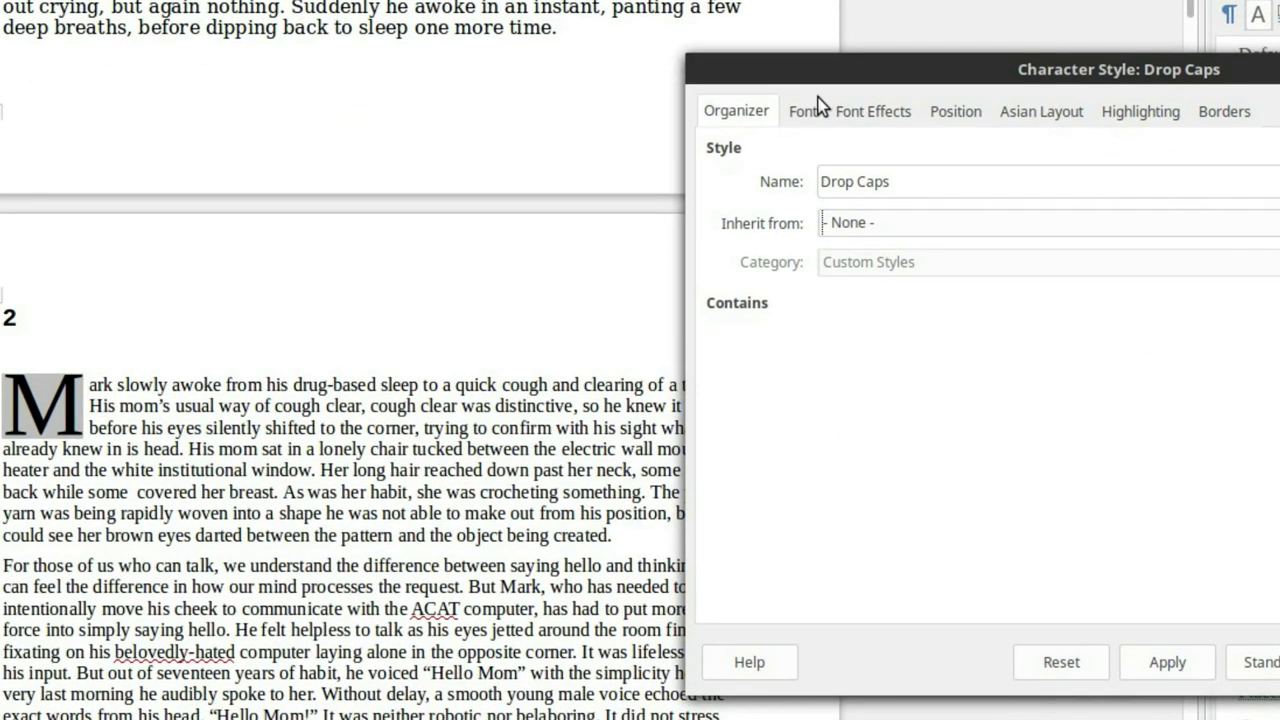
click(812, 108)
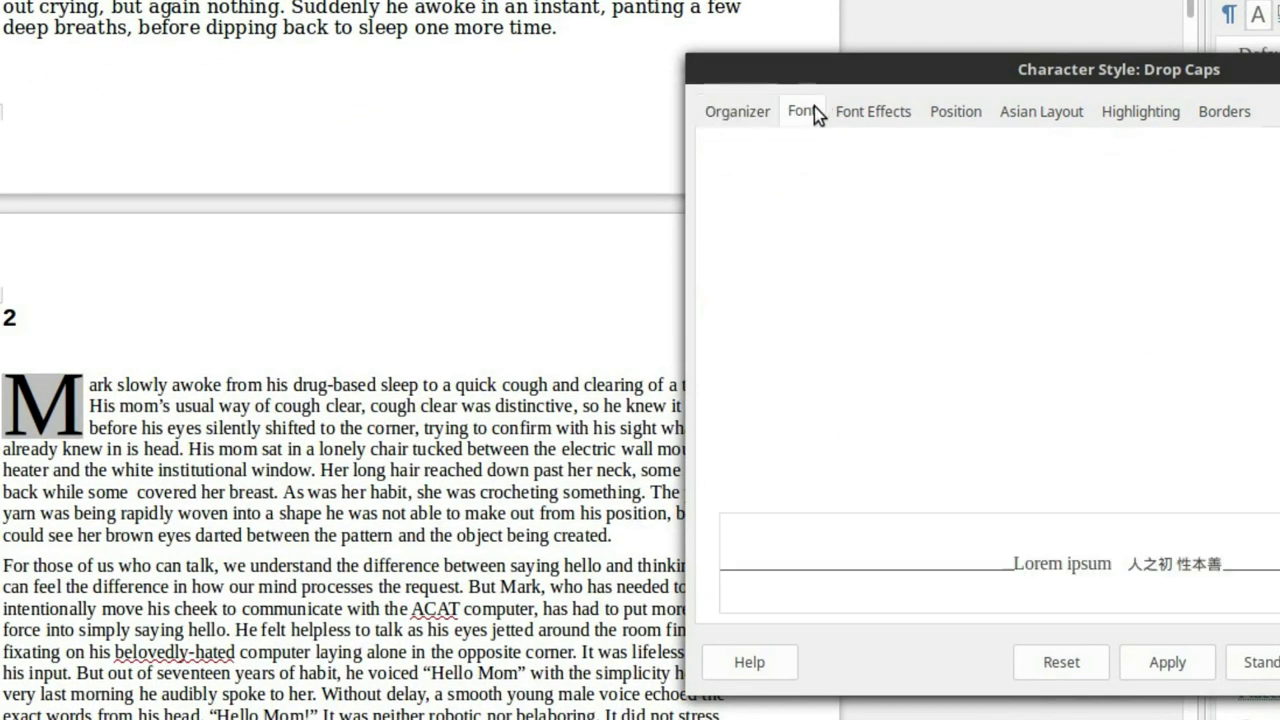
click(912, 112)
click(947, 111)
click(991, 113)
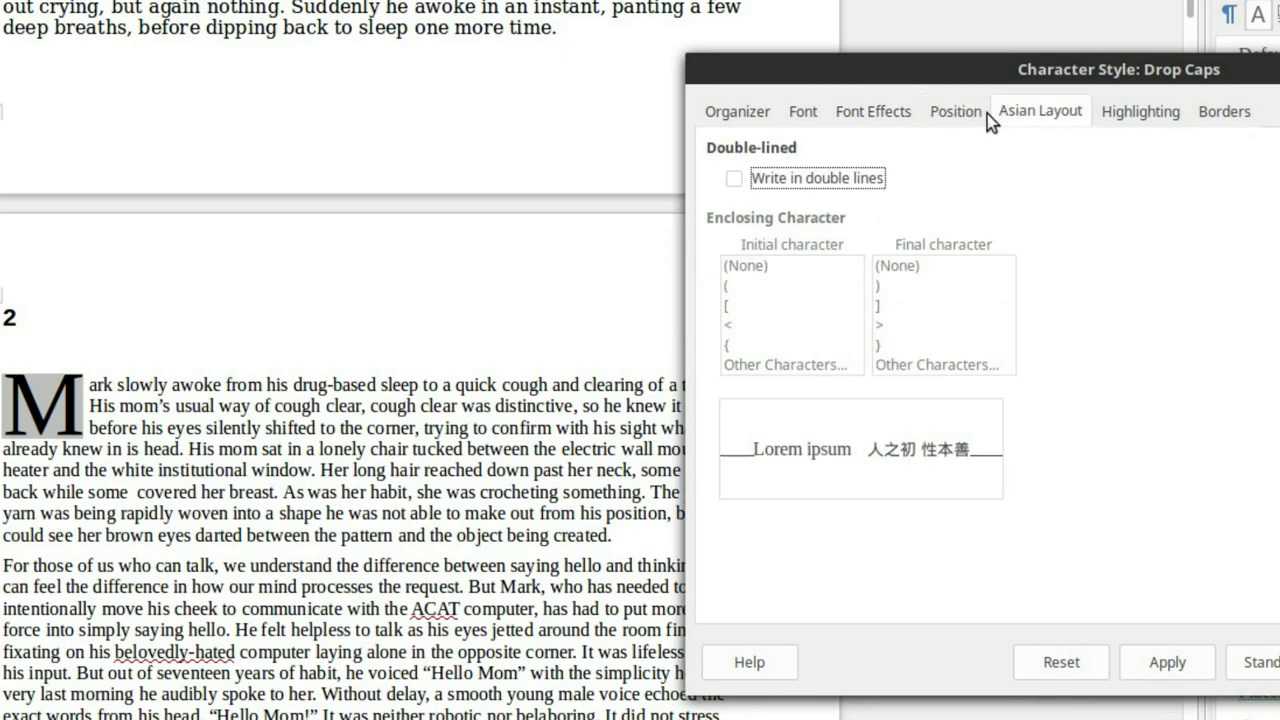
click(856, 117)
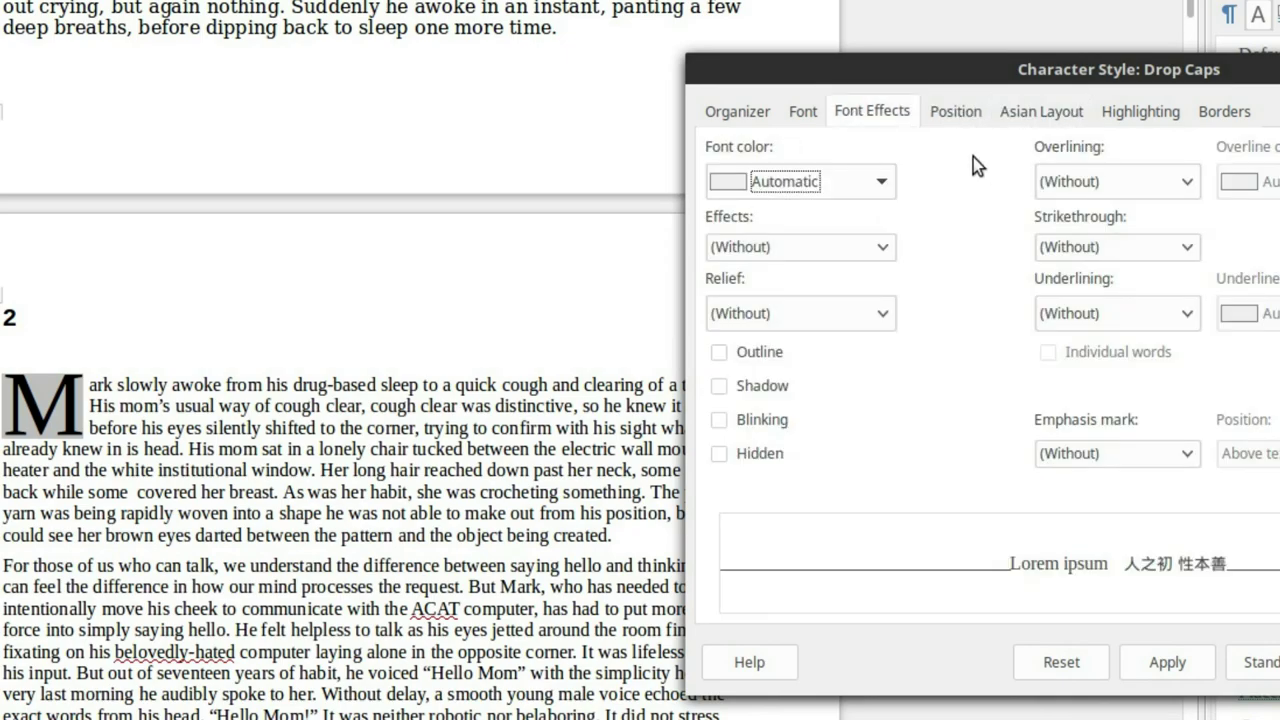
click(783, 117)
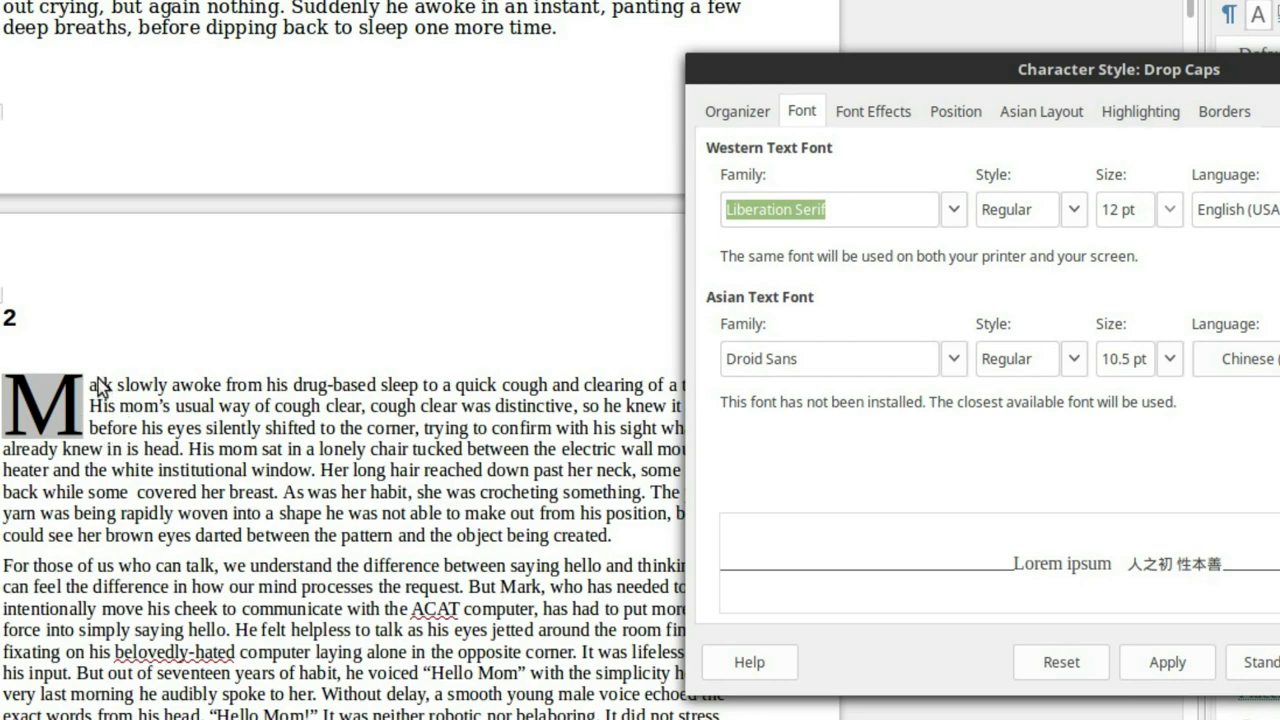
Set the Drop Caps font family to Cagliostro and apply it
click(960, 200)
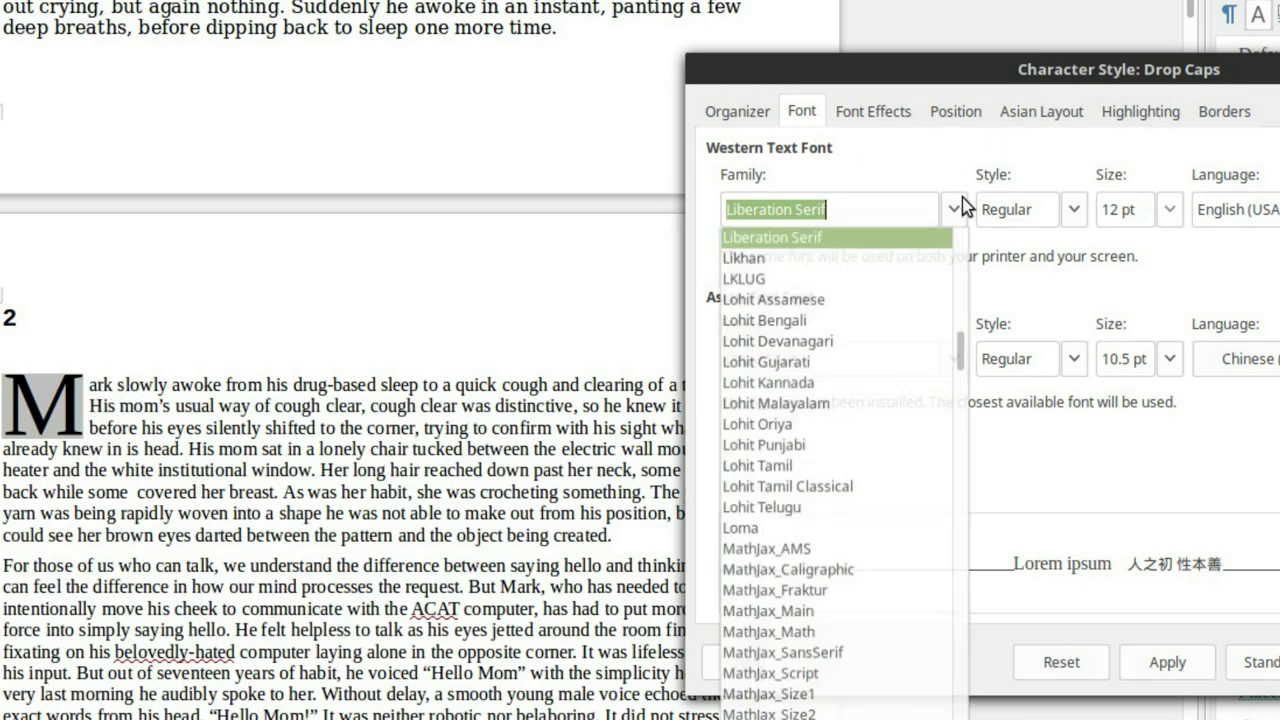
scroll(905, 300, up, 15)
scroll(890, 322, up, 5)
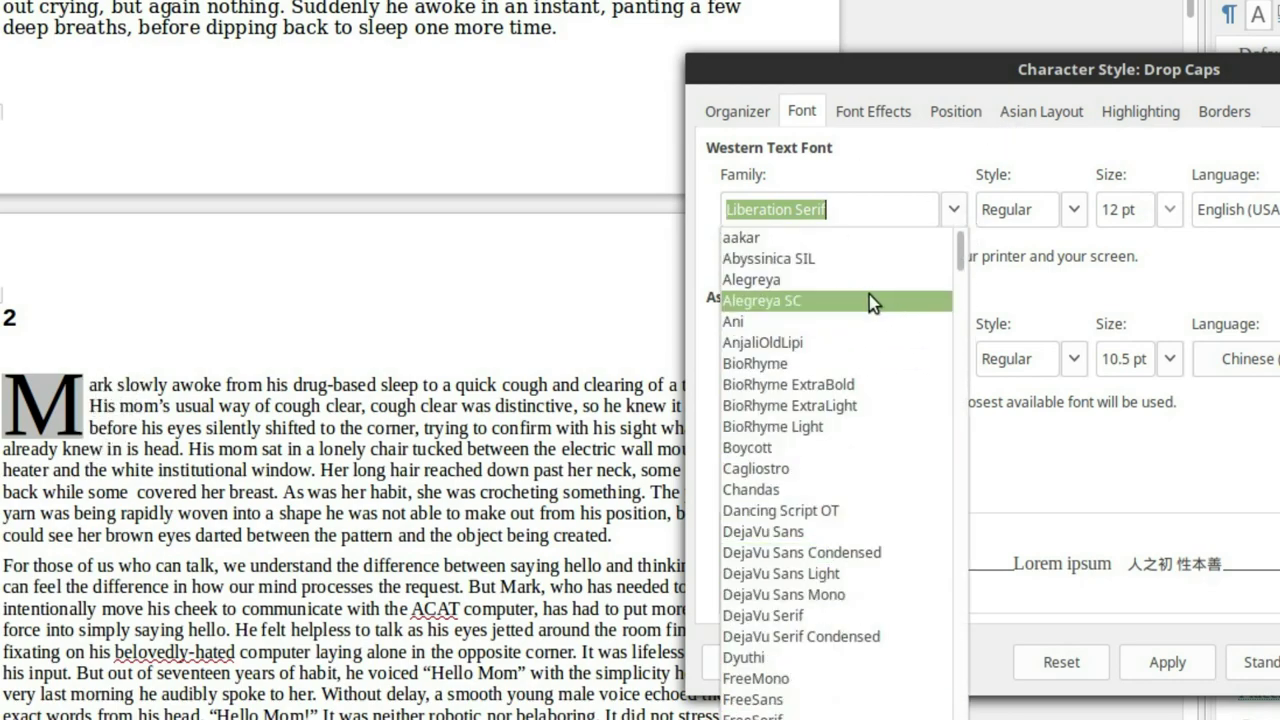
click(808, 468)
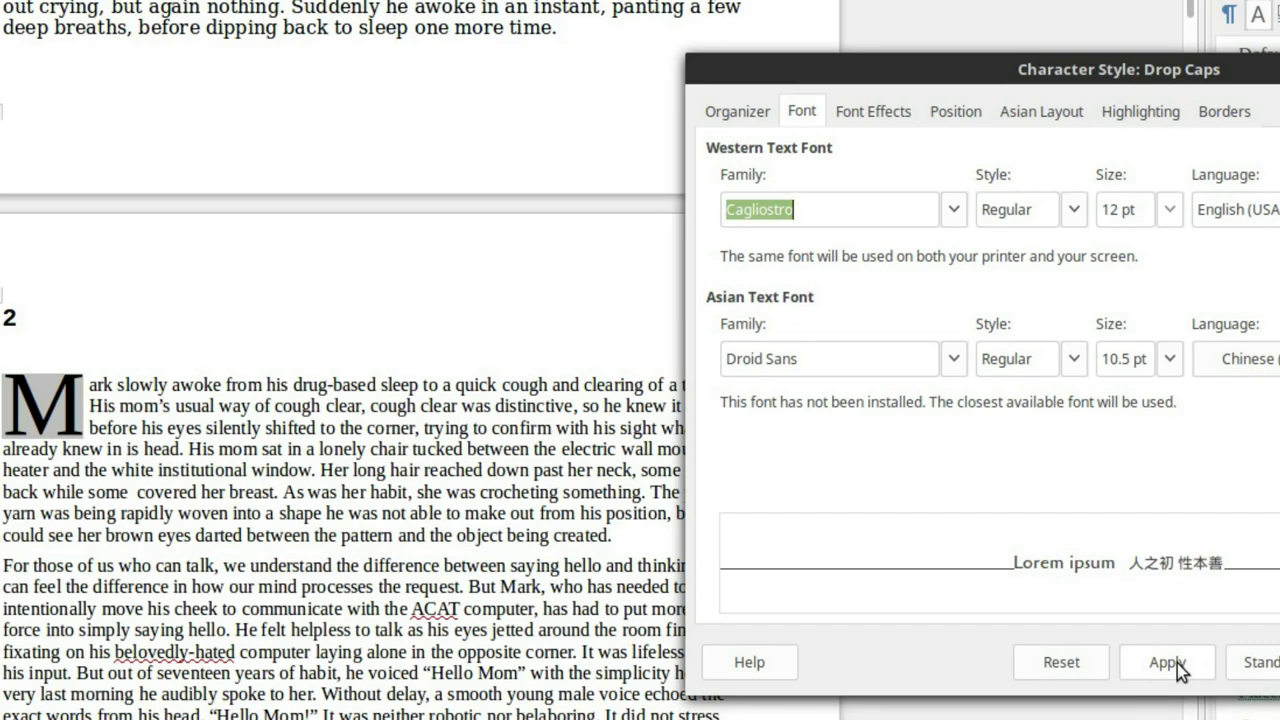
click(1177, 663)
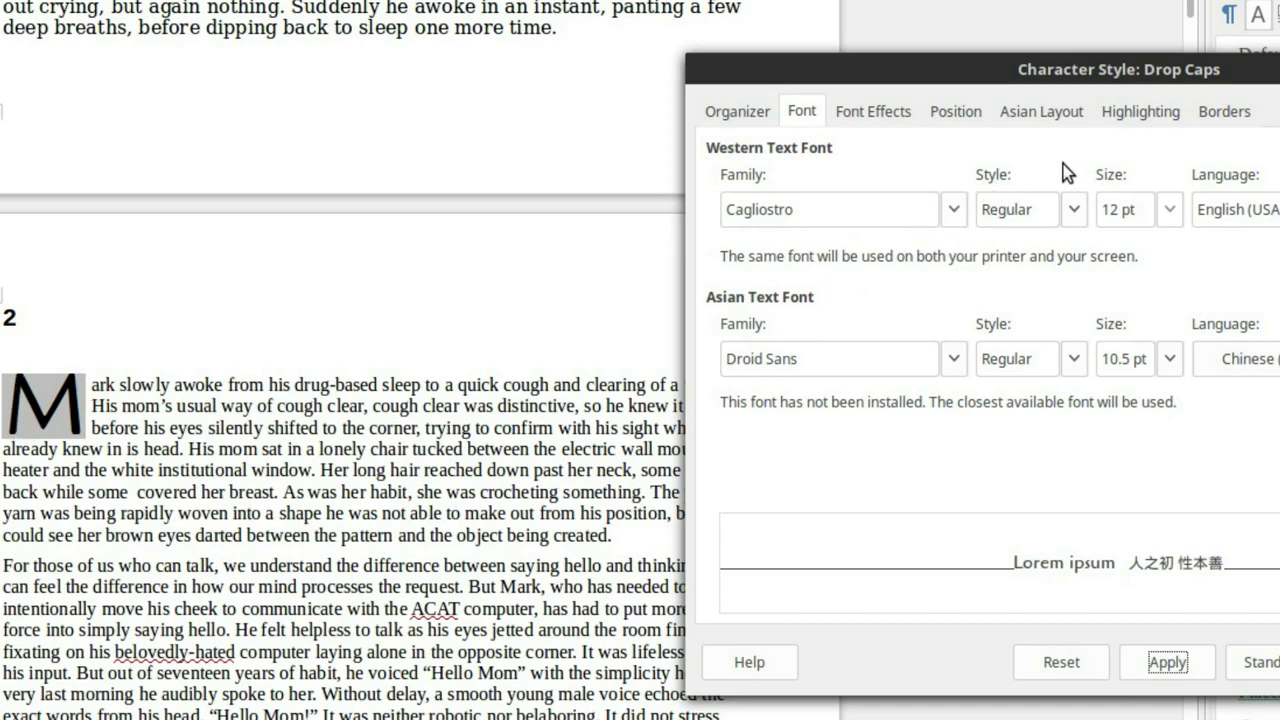
Preview Cagliostro in Italic, then Bold, on the drop cap M
click(860, 113)
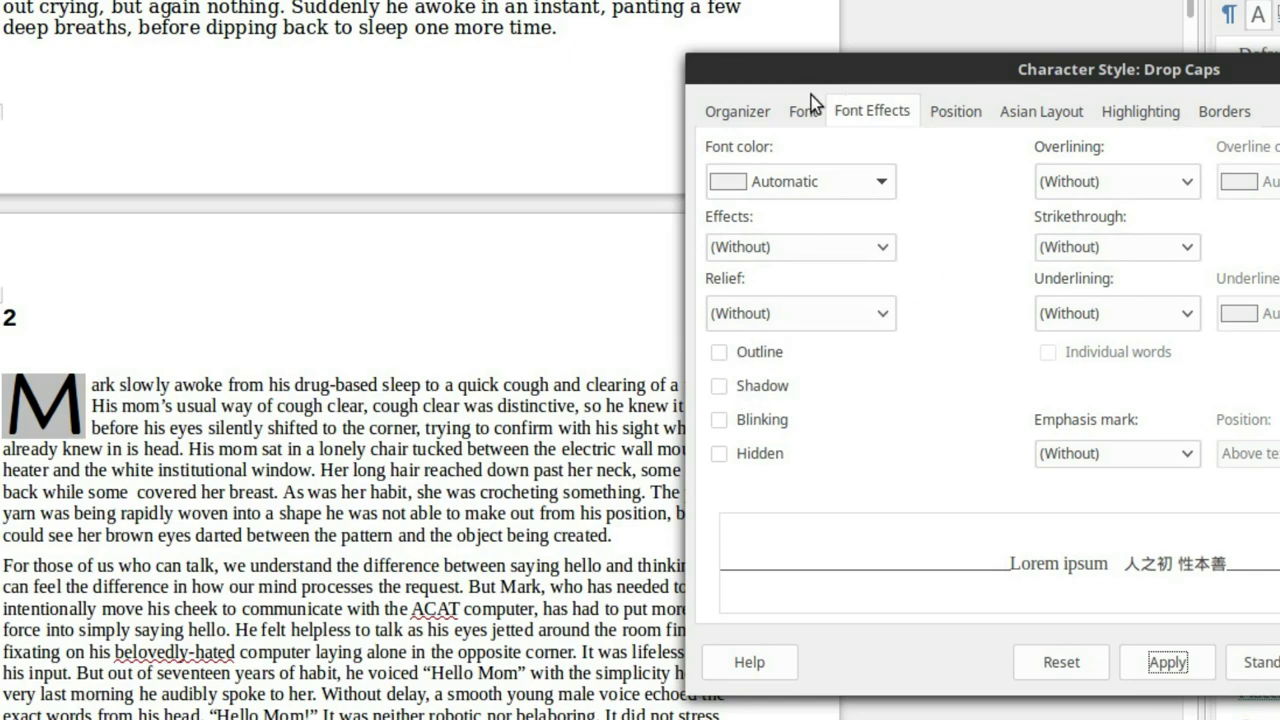
click(811, 104)
click(1074, 209)
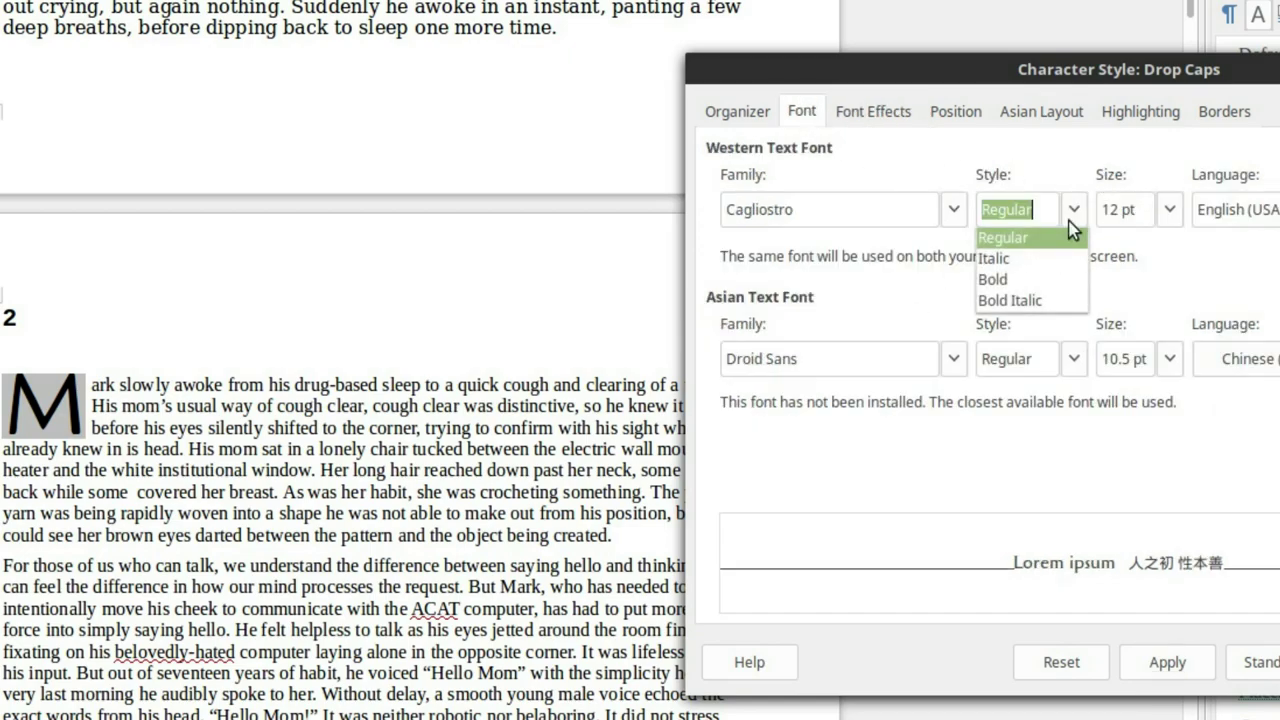
click(1031, 258)
click(1147, 662)
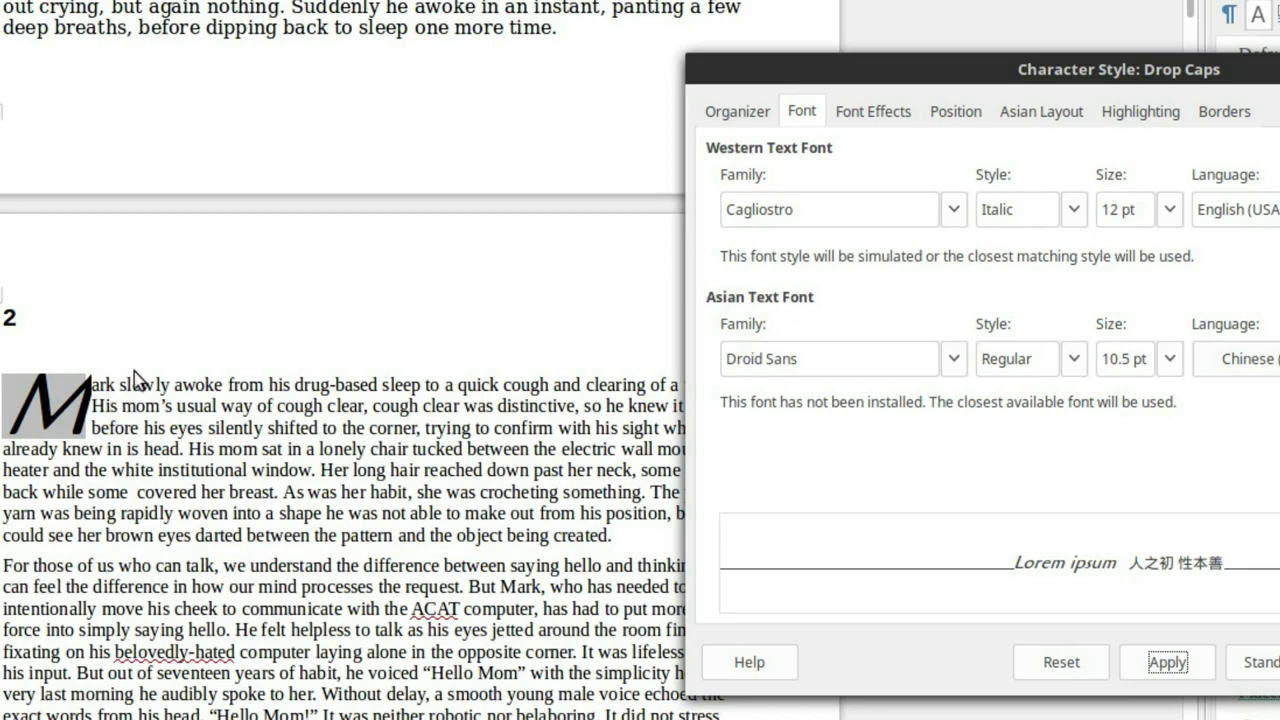
click(1057, 223)
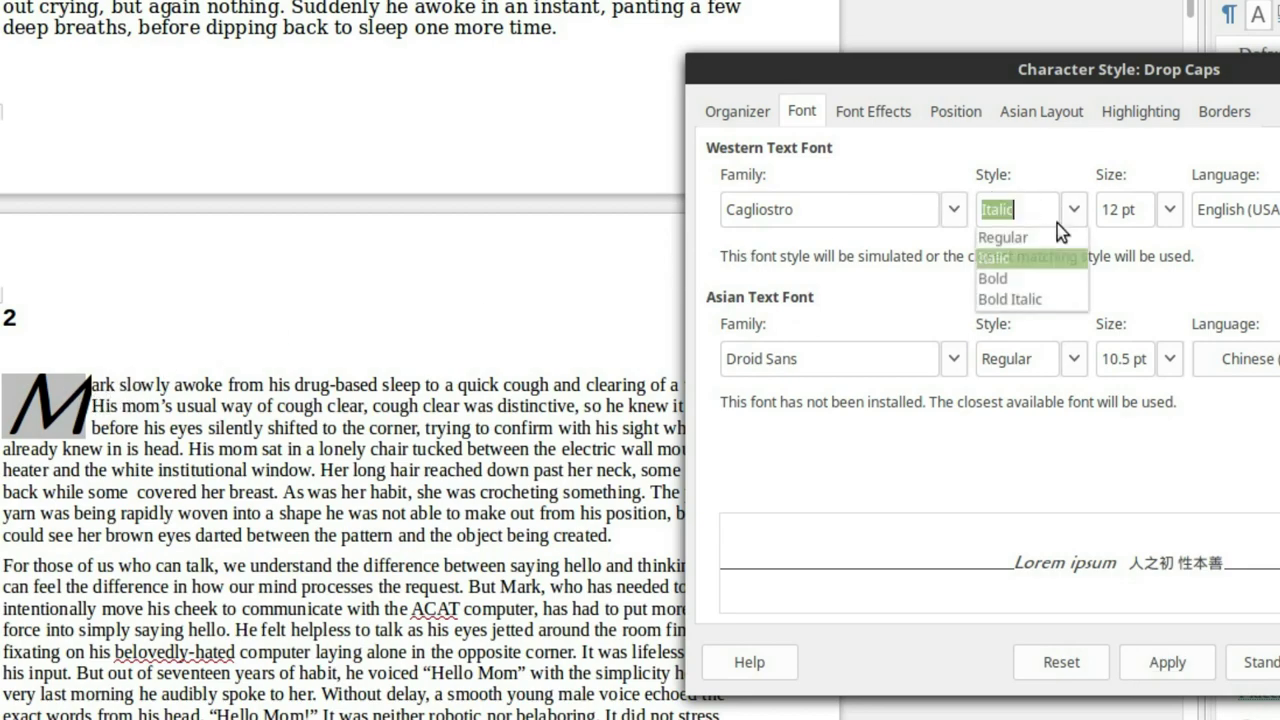
click(1032, 276)
click(1162, 656)
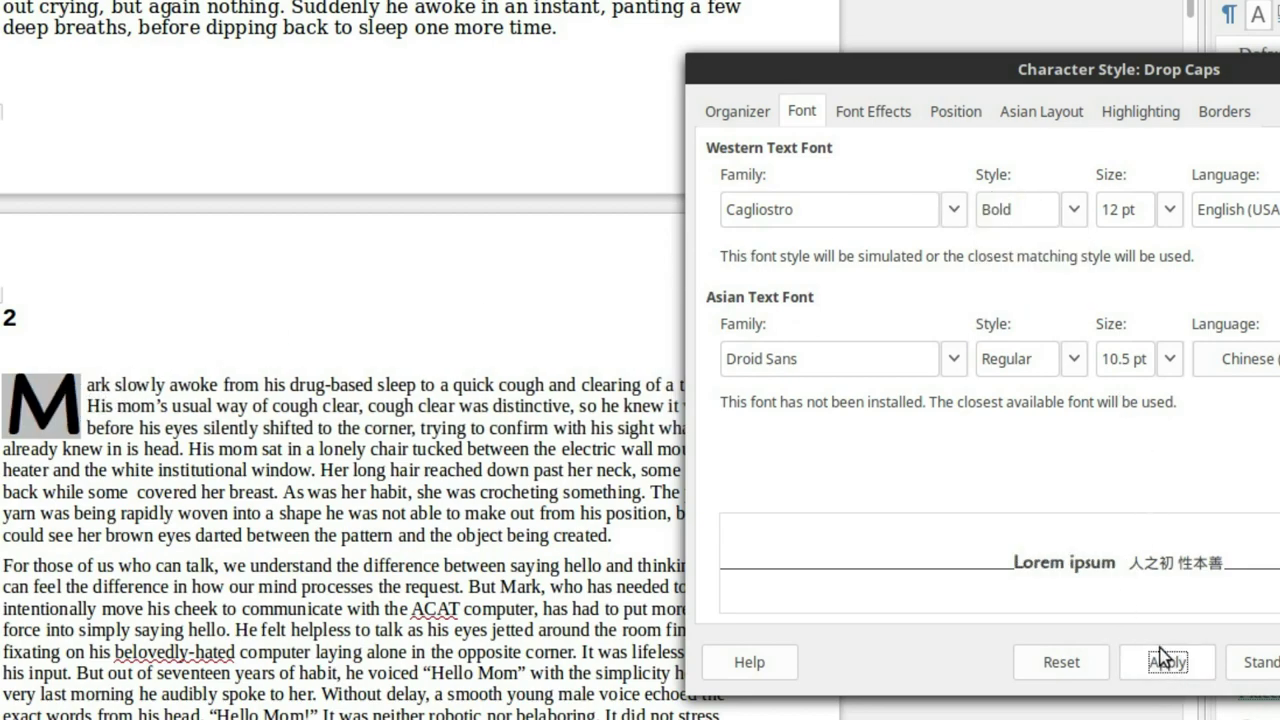
Try Bold Italic, then settle on Cagliostro Regular and apply it
click(1058, 218)
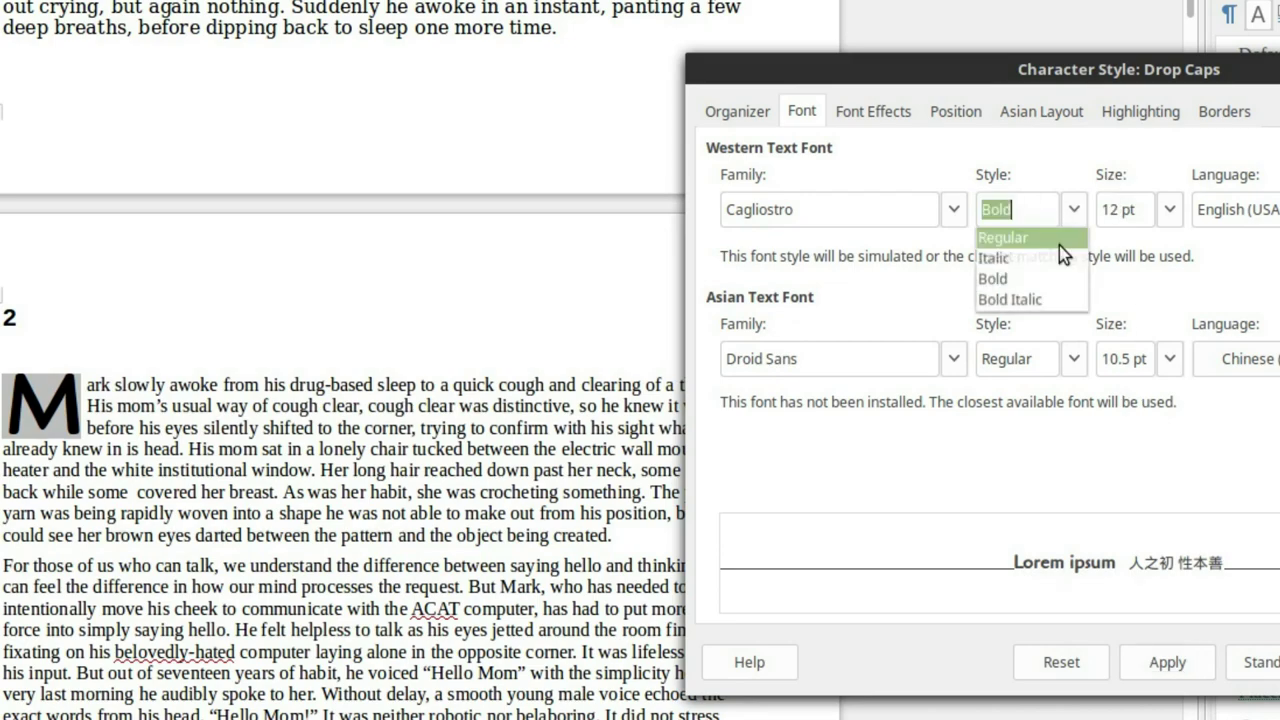
click(1024, 300)
click(1167, 662)
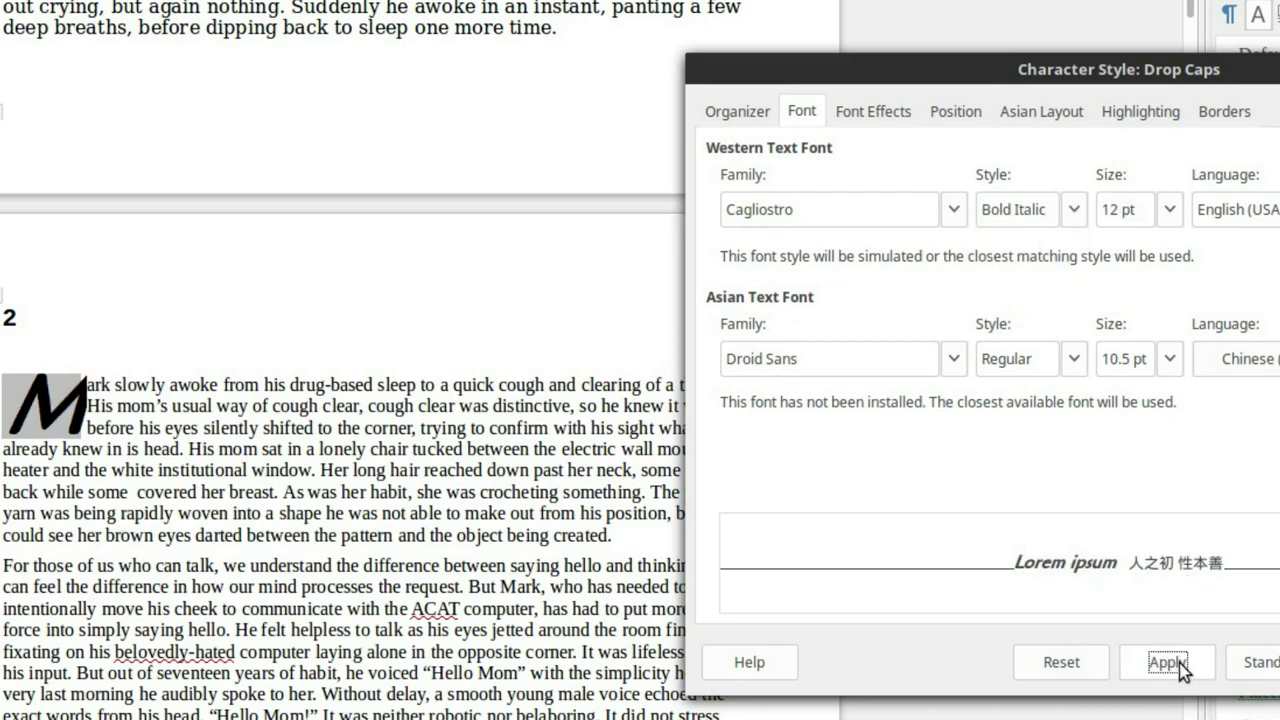
click(1077, 215)
click(1000, 234)
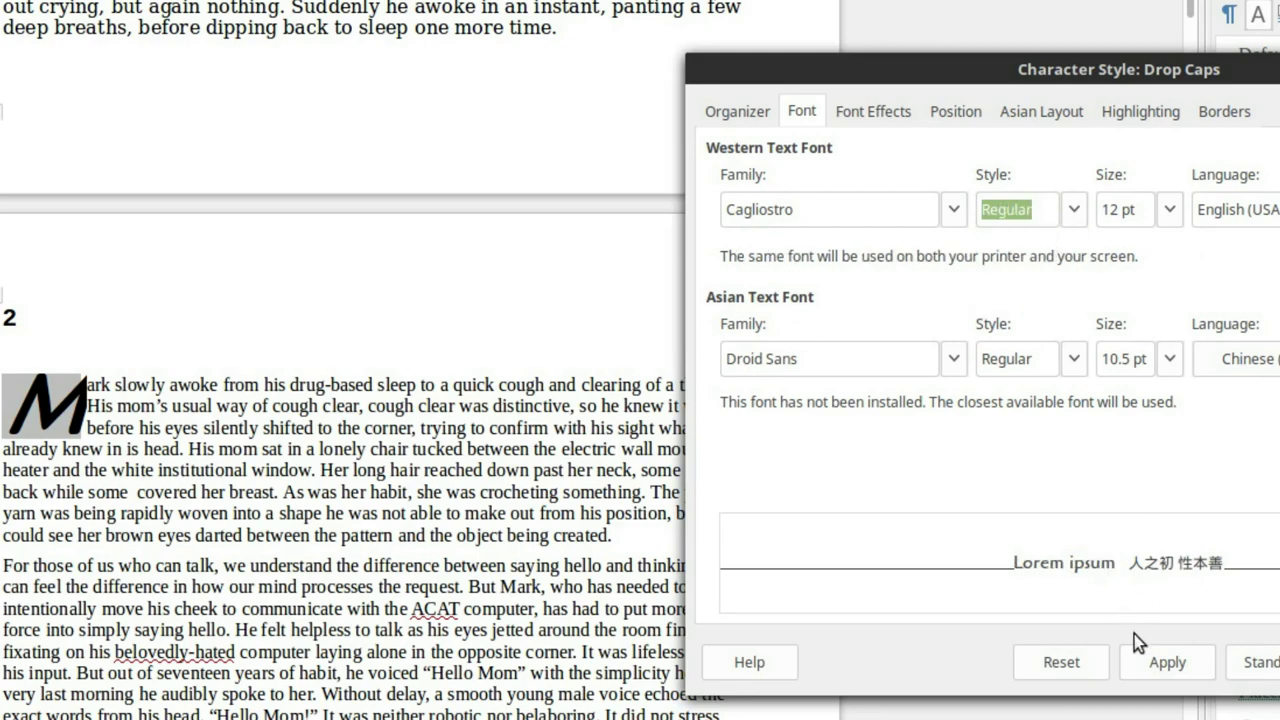
click(1151, 659)
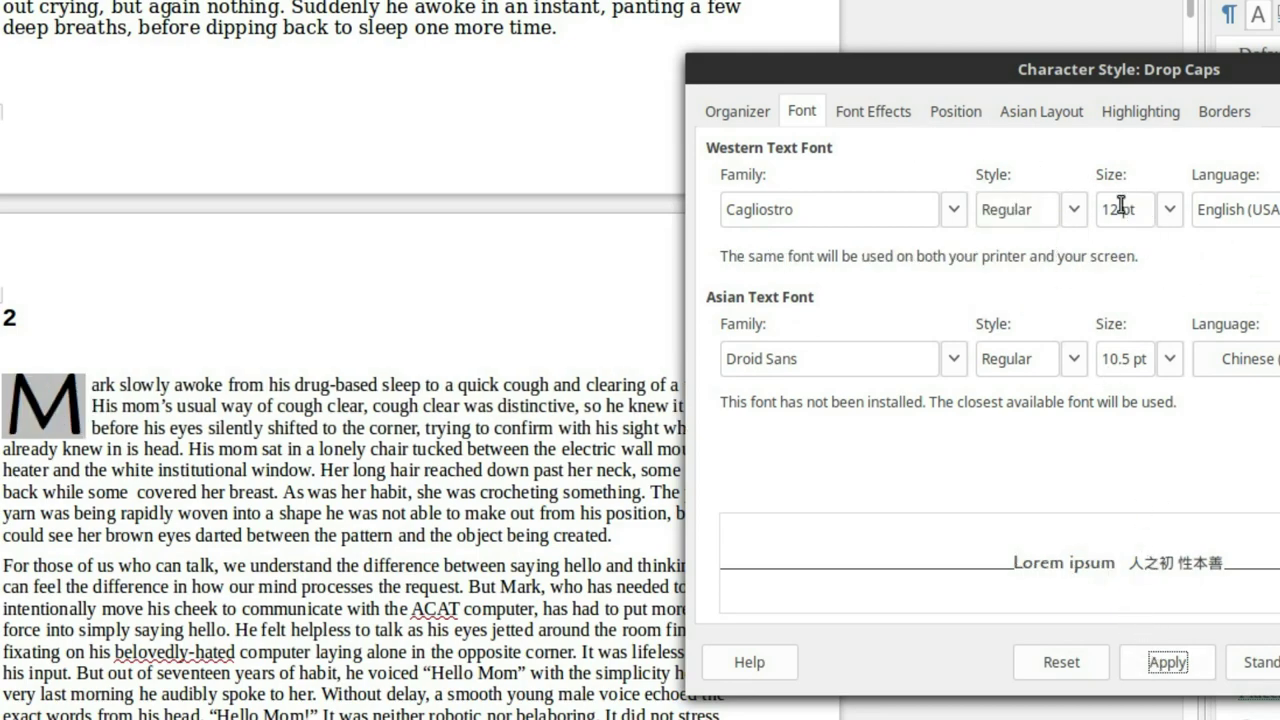
Try the Outline and Shadow font effects on the drop cap
click(870, 111)
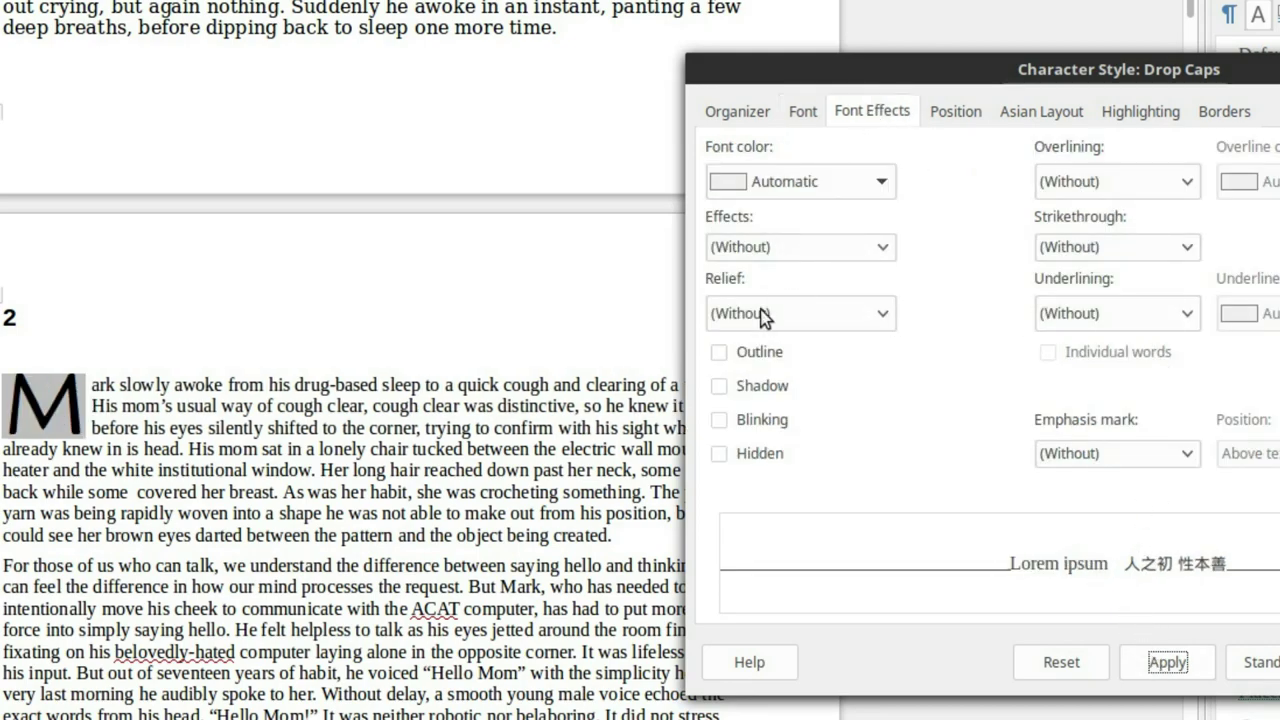
click(728, 358)
click(1175, 664)
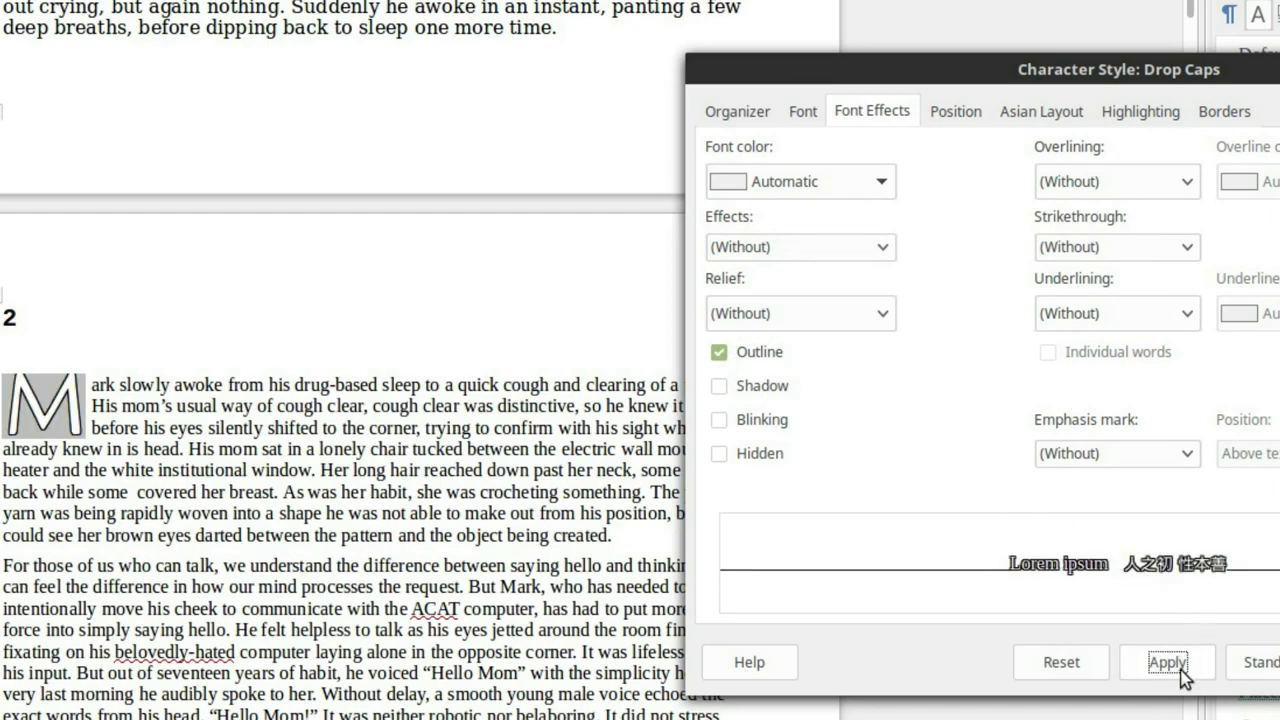
click(720, 352)
click(722, 386)
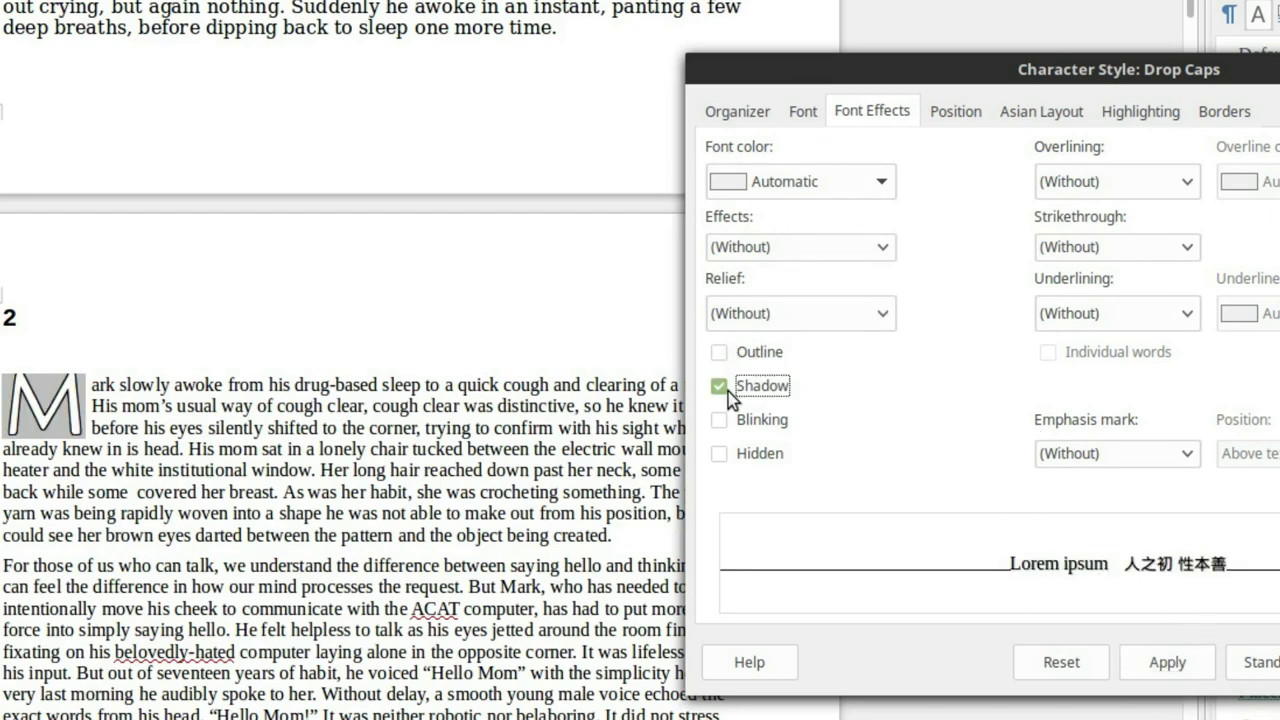
click(1168, 662)
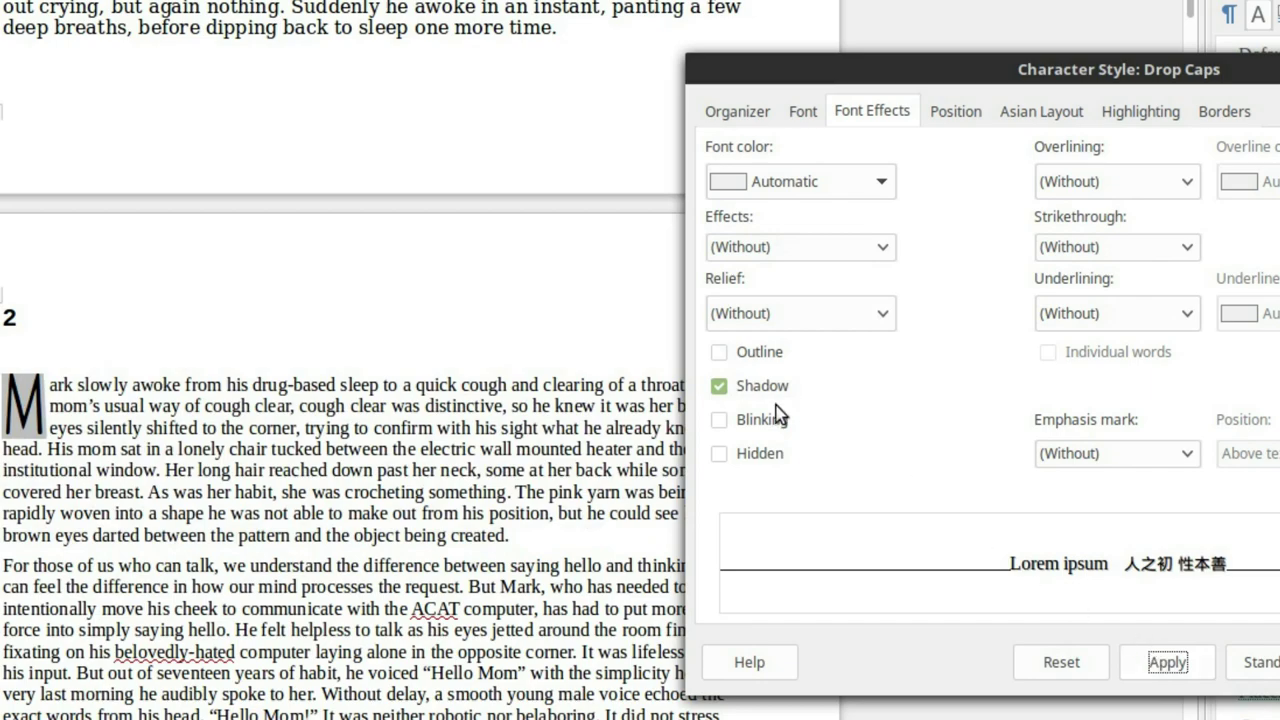
Try the Blinking and Hidden effects, turning each off afterwards
click(719, 386)
click(719, 420)
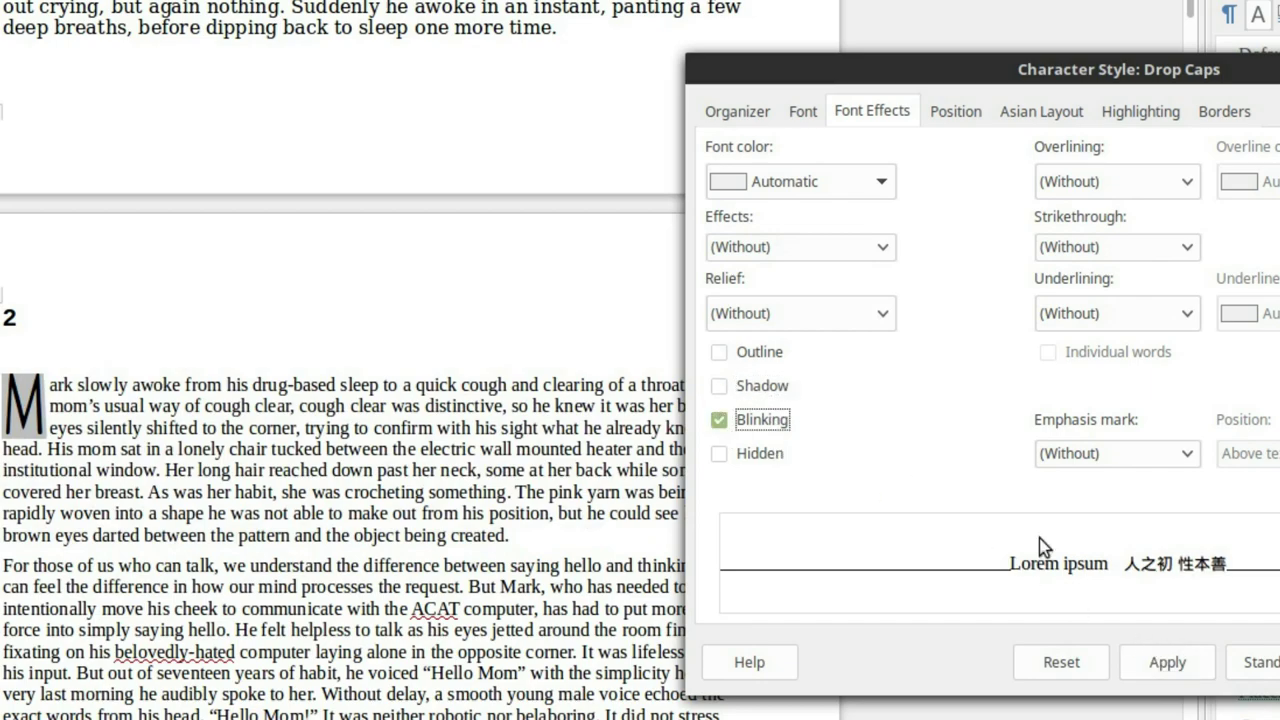
click(1180, 664)
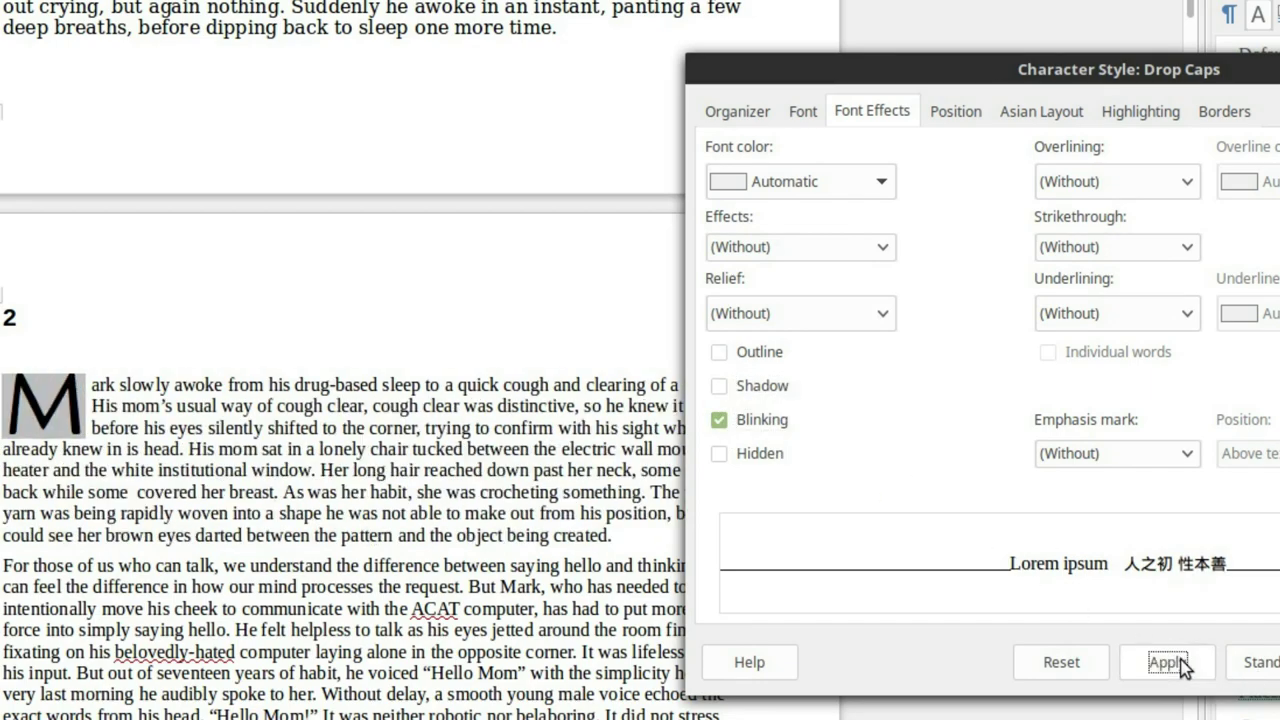
click(717, 424)
click(712, 456)
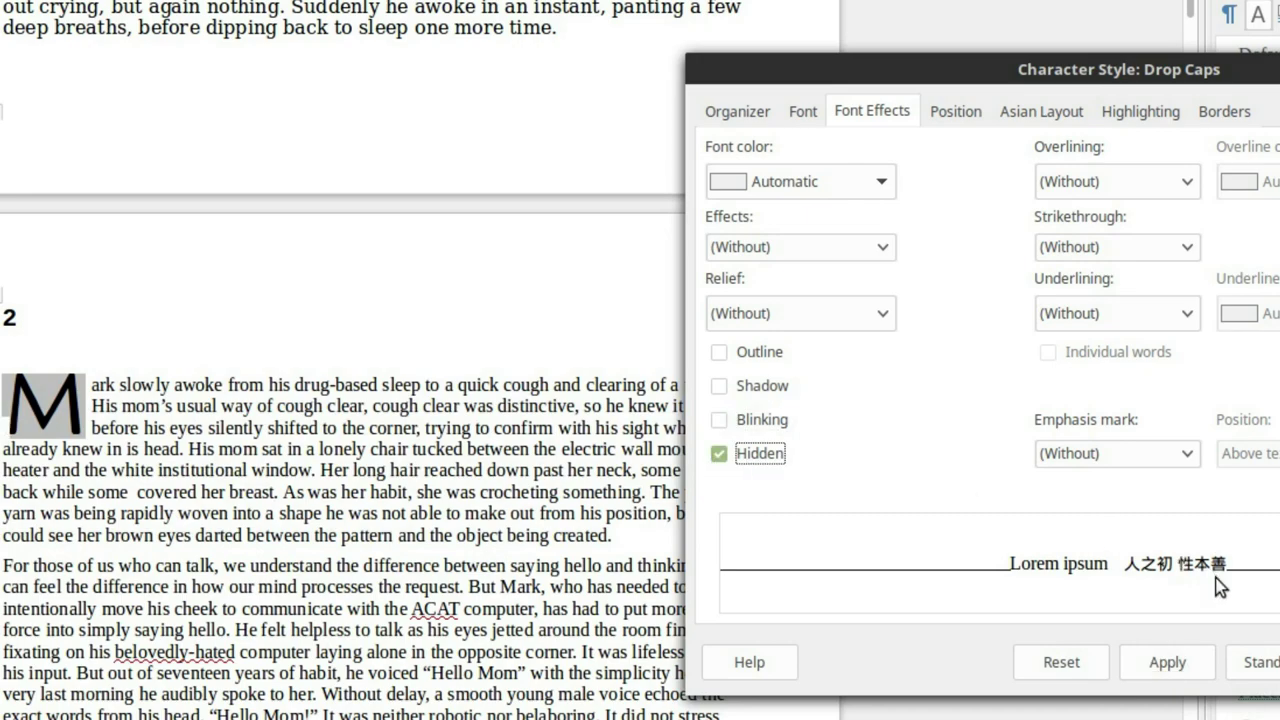
click(1198, 665)
click(716, 455)
Keep Outline checked, review the case and Position options, and confirm the style
click(710, 362)
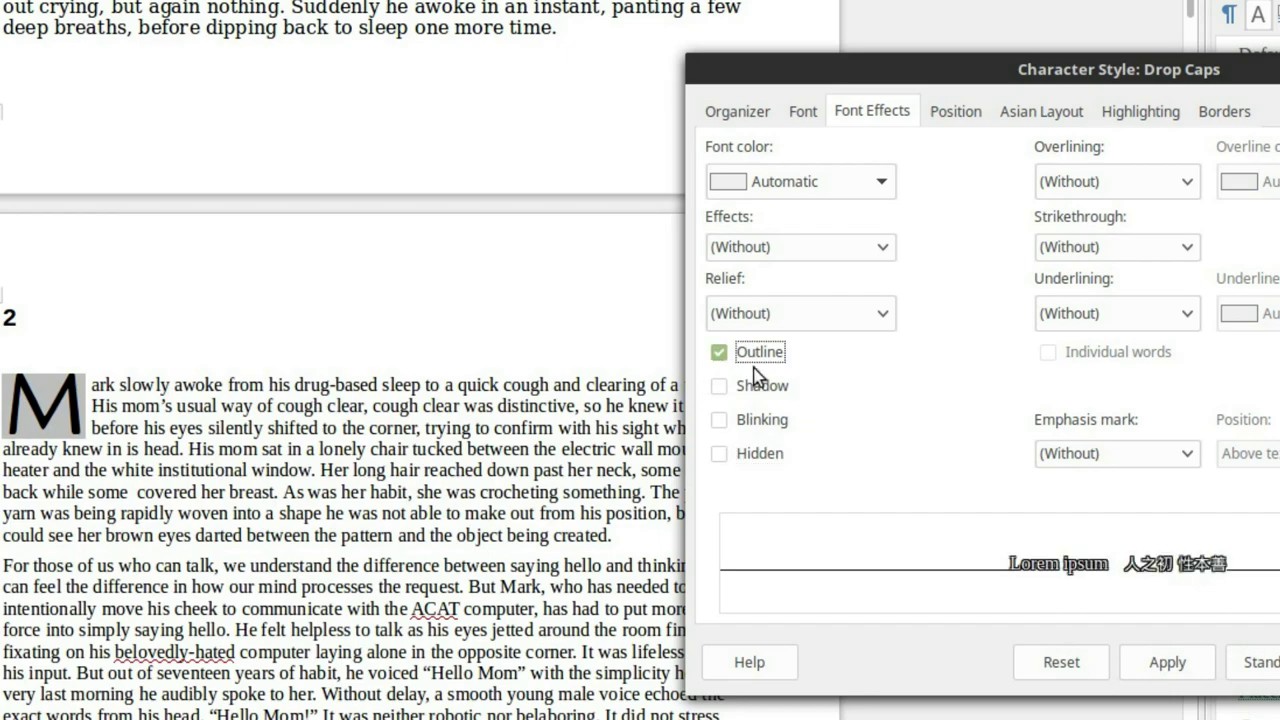
click(884, 247)
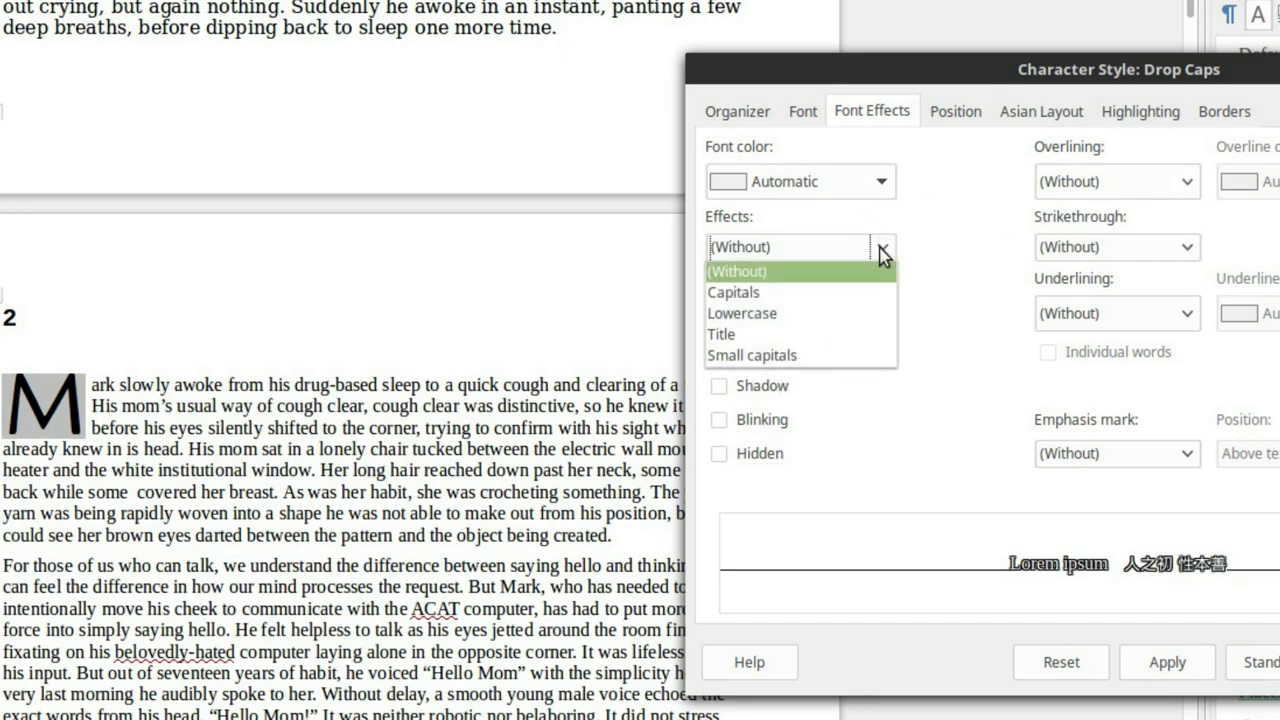
click(952, 292)
click(956, 112)
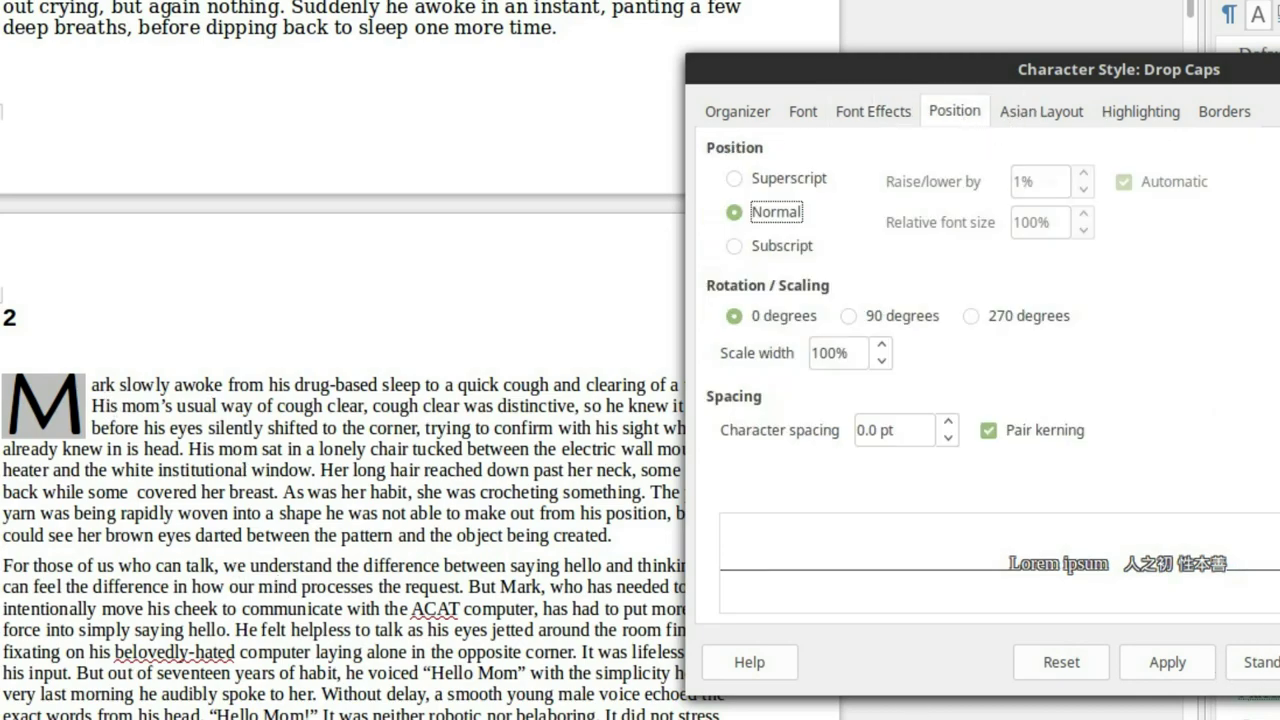
key(Return)
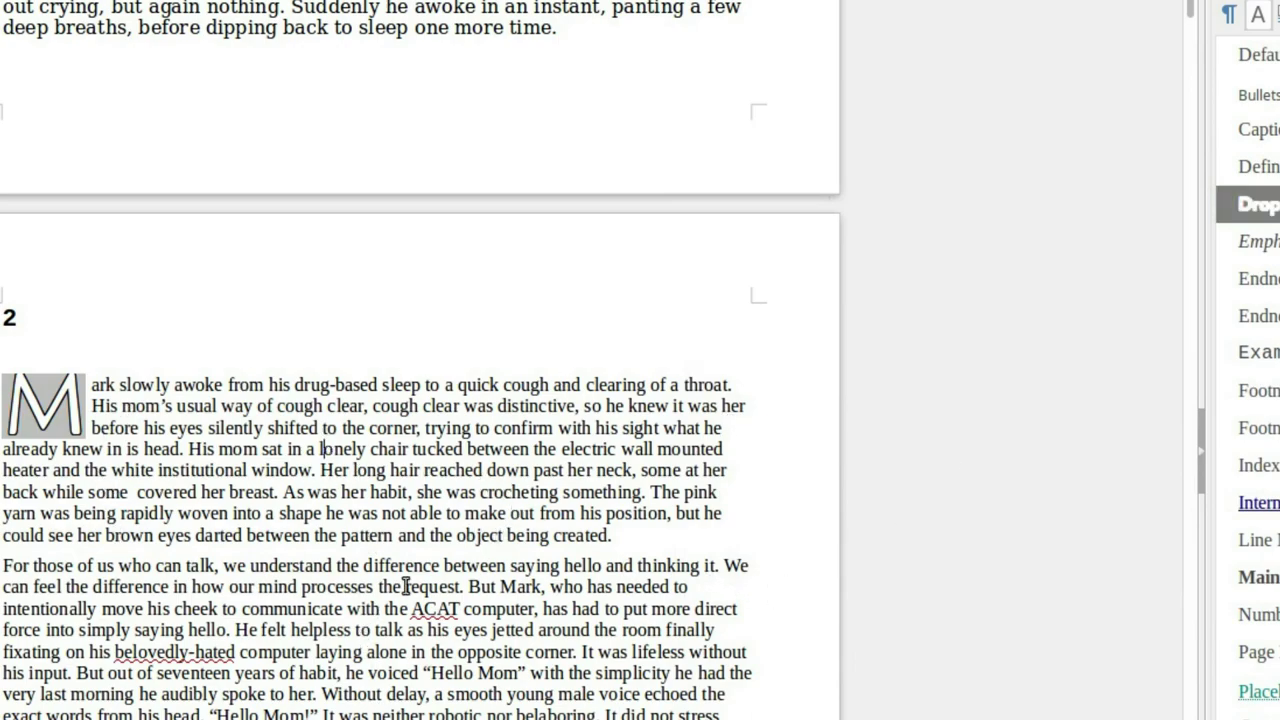
Apply the Drop Caps paragraph style, found under Text Body, to chapter 3's opening paragraph
scroll(350, 640, down, 5)
scroll(355, 670, down, 7)
scroll(362, 700, down, 6)
scroll(362, 700, down, 10)
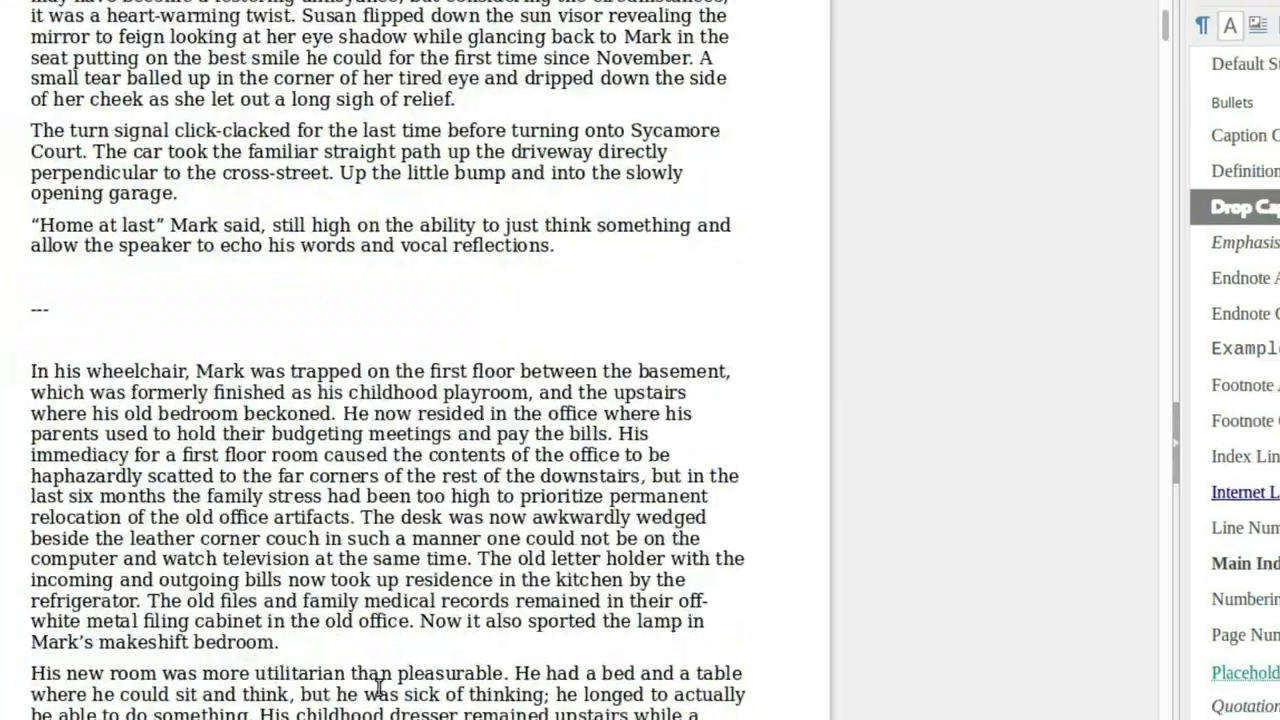
scroll(400, 600, down, 3)
scroll(481, 519, down, 5)
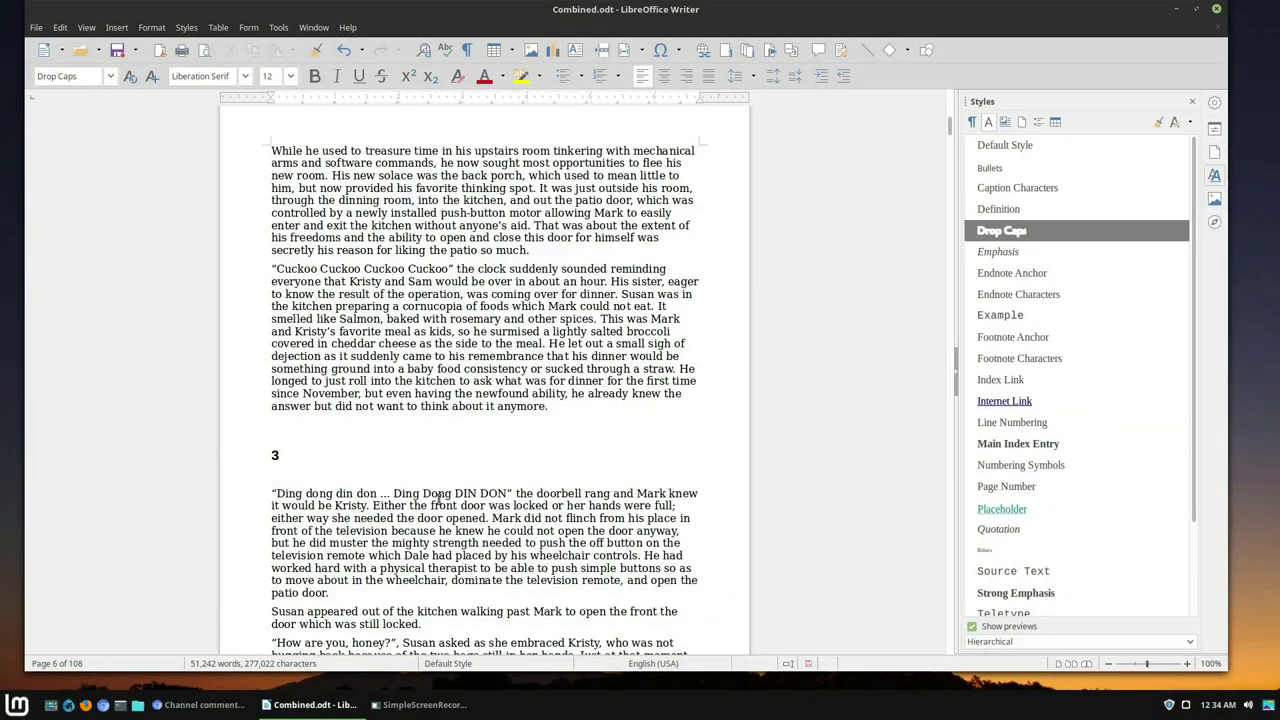
click(438, 498)
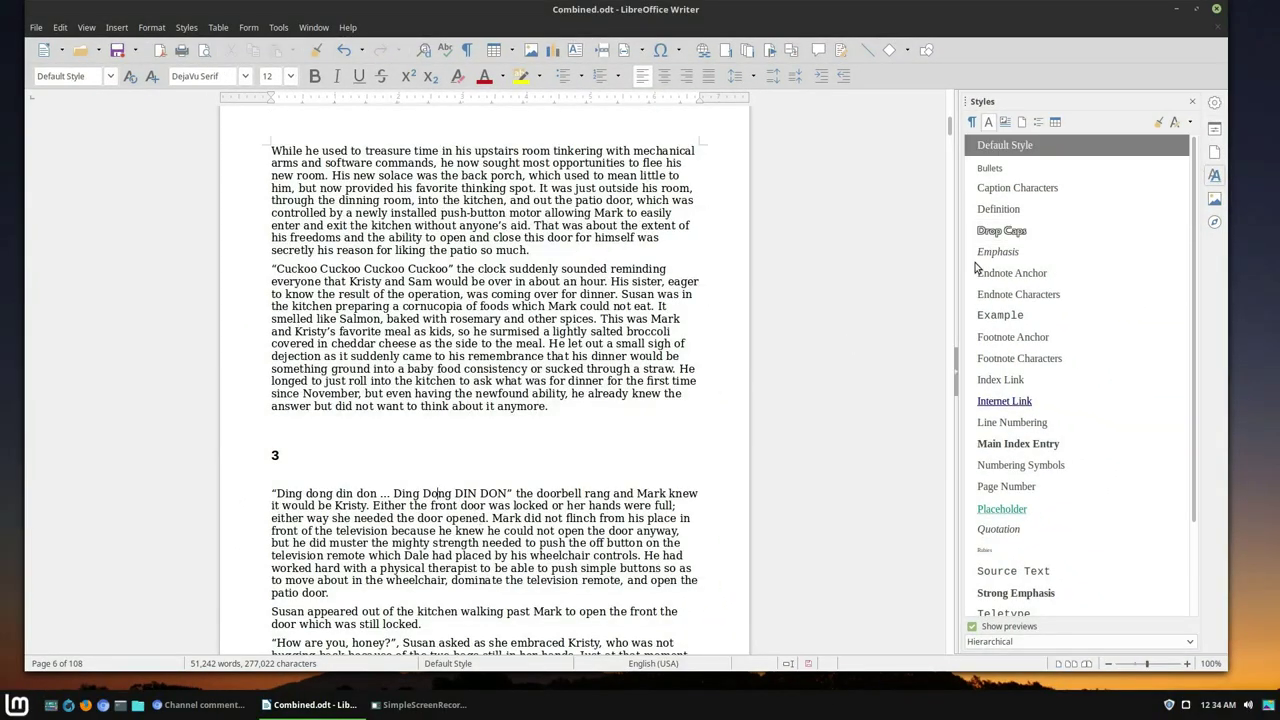
click(971, 122)
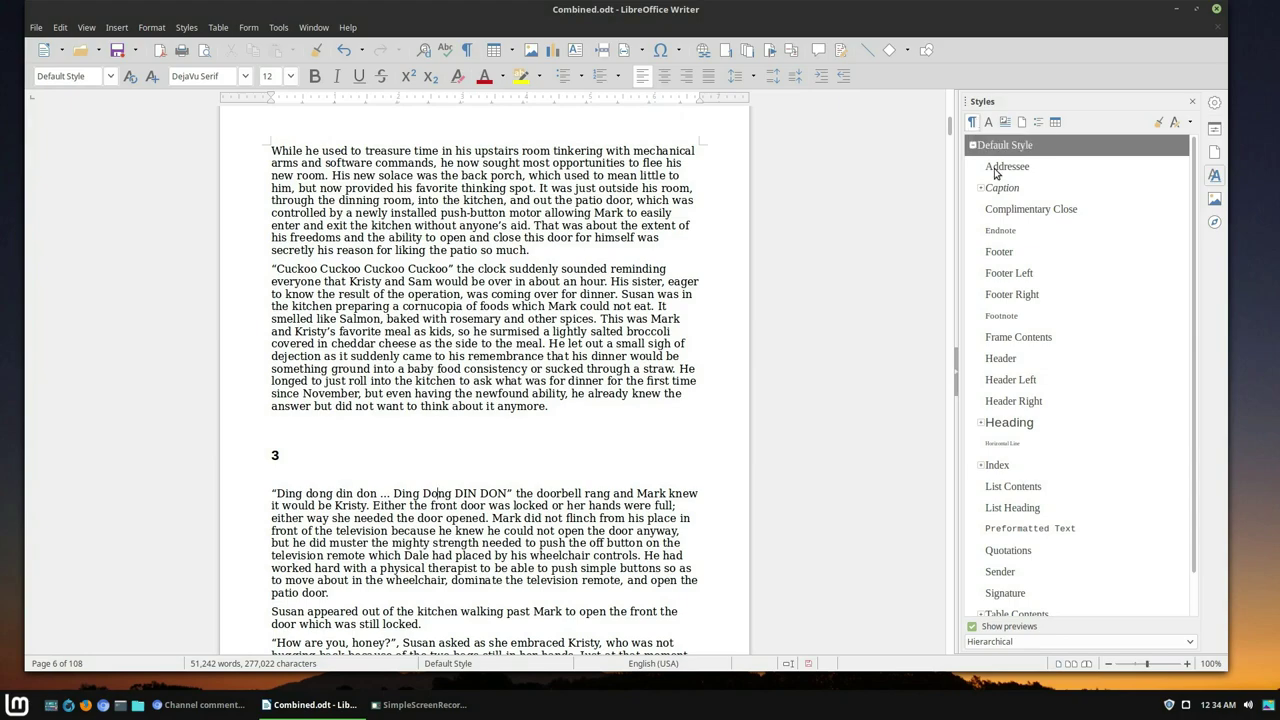
scroll(1058, 408, down, 1)
click(995, 594)
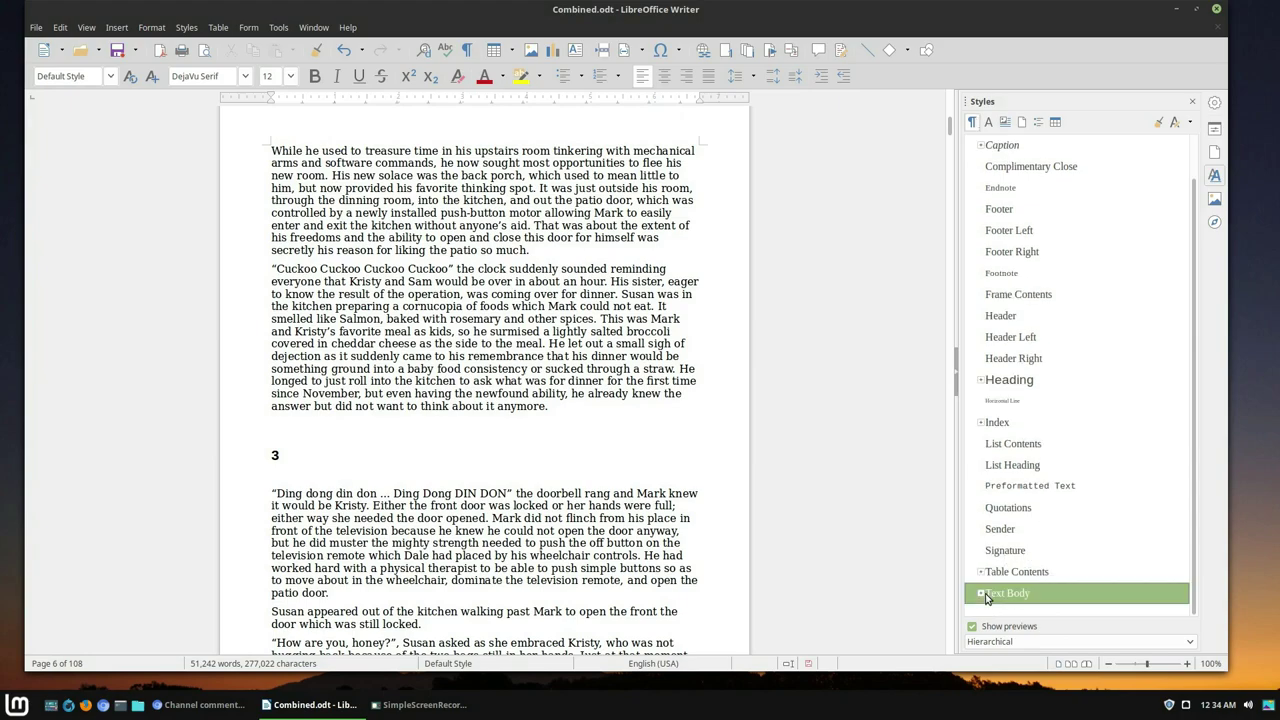
click(983, 594)
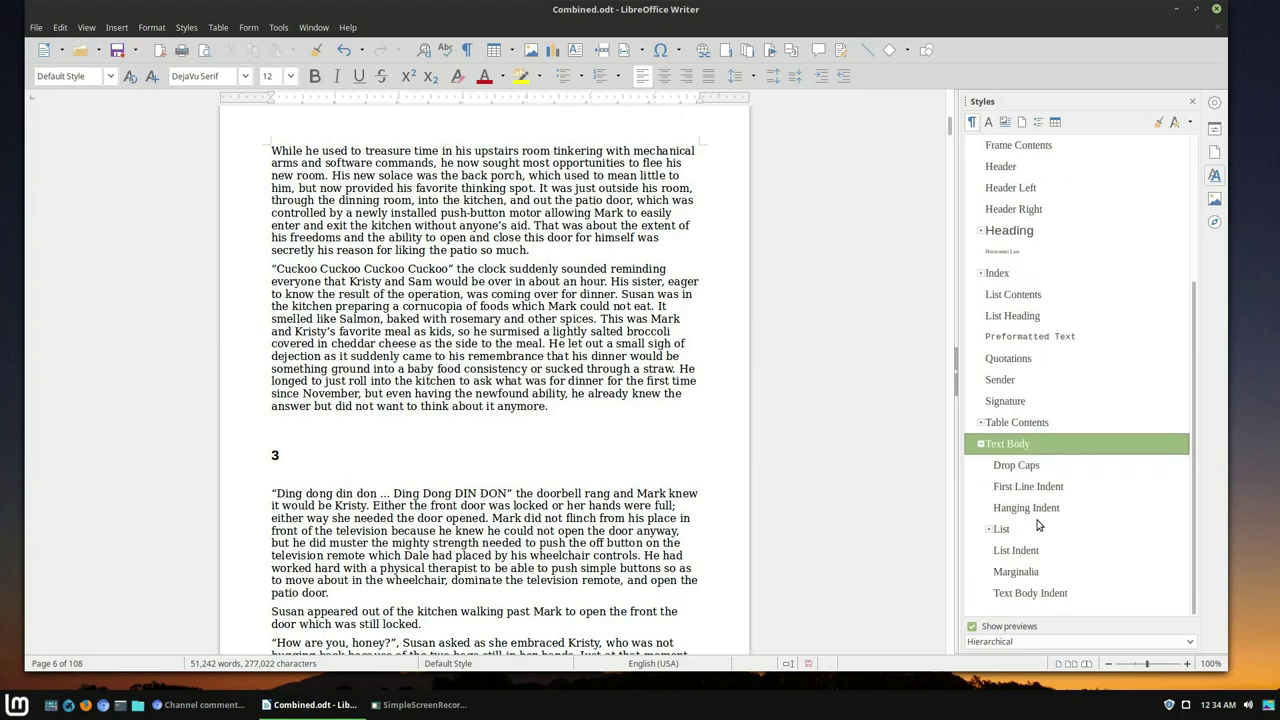
double_click(1026, 472)
Apply the Drop Caps paragraph style to chapter 4's opening paragraph
scroll(594, 517, down, 2)
scroll(560, 516, down, 8)
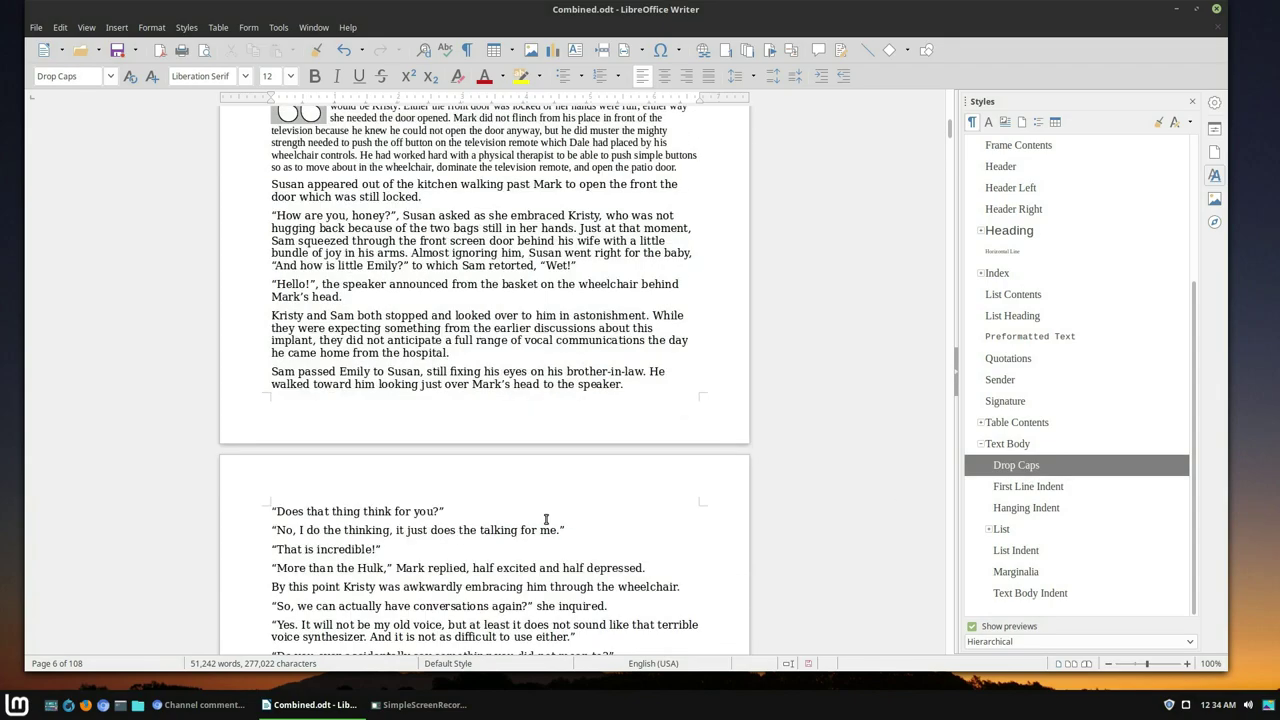
scroll(560, 516, down, 5)
scroll(560, 517, down, 6)
scroll(566, 467, down, 2)
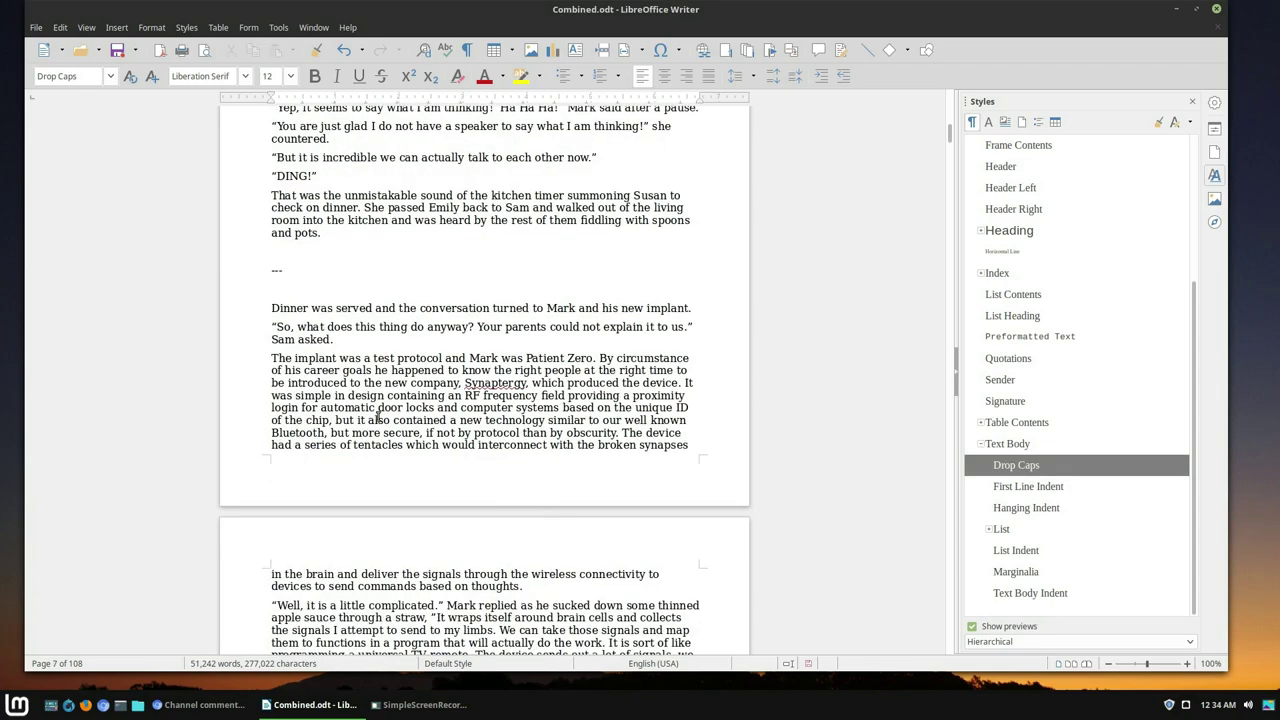
scroll(378, 418, down, 5)
scroll(380, 425, down, 3)
scroll(388, 440, down, 4)
scroll(393, 438, down, 7)
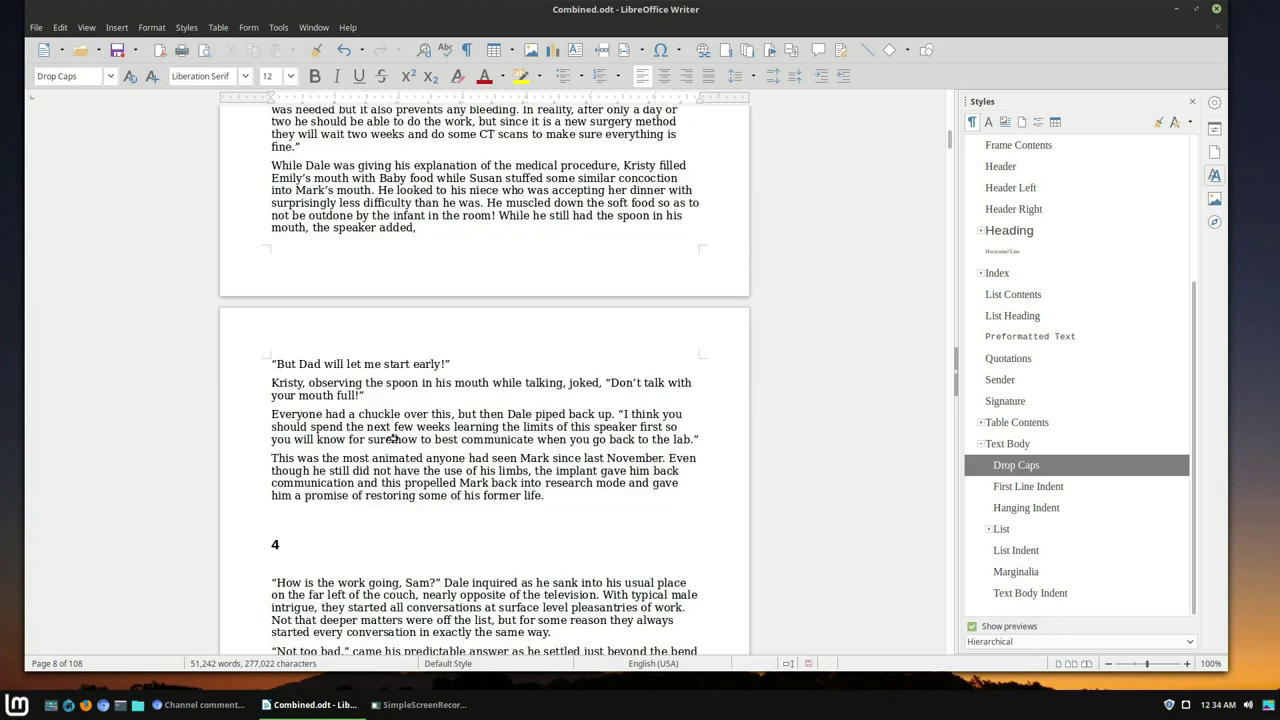
scroll(392, 435, down, 4)
click(371, 398)
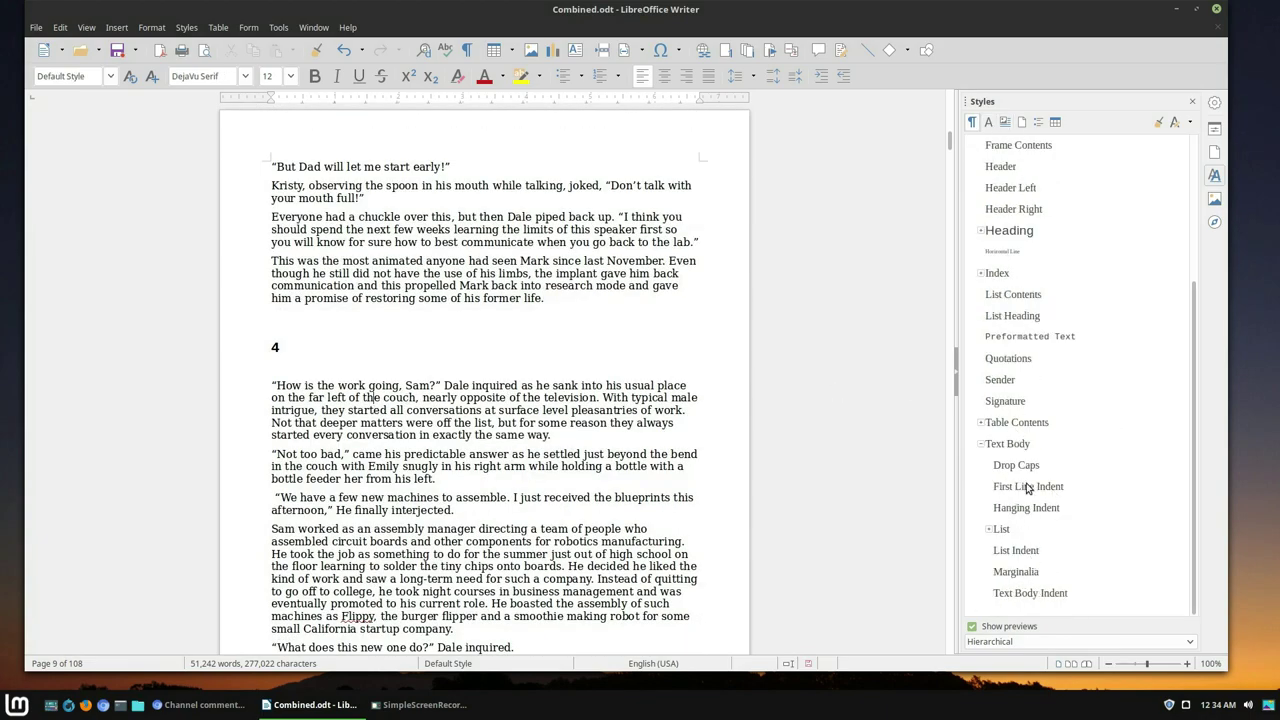
scroll(1008, 323, up, 1)
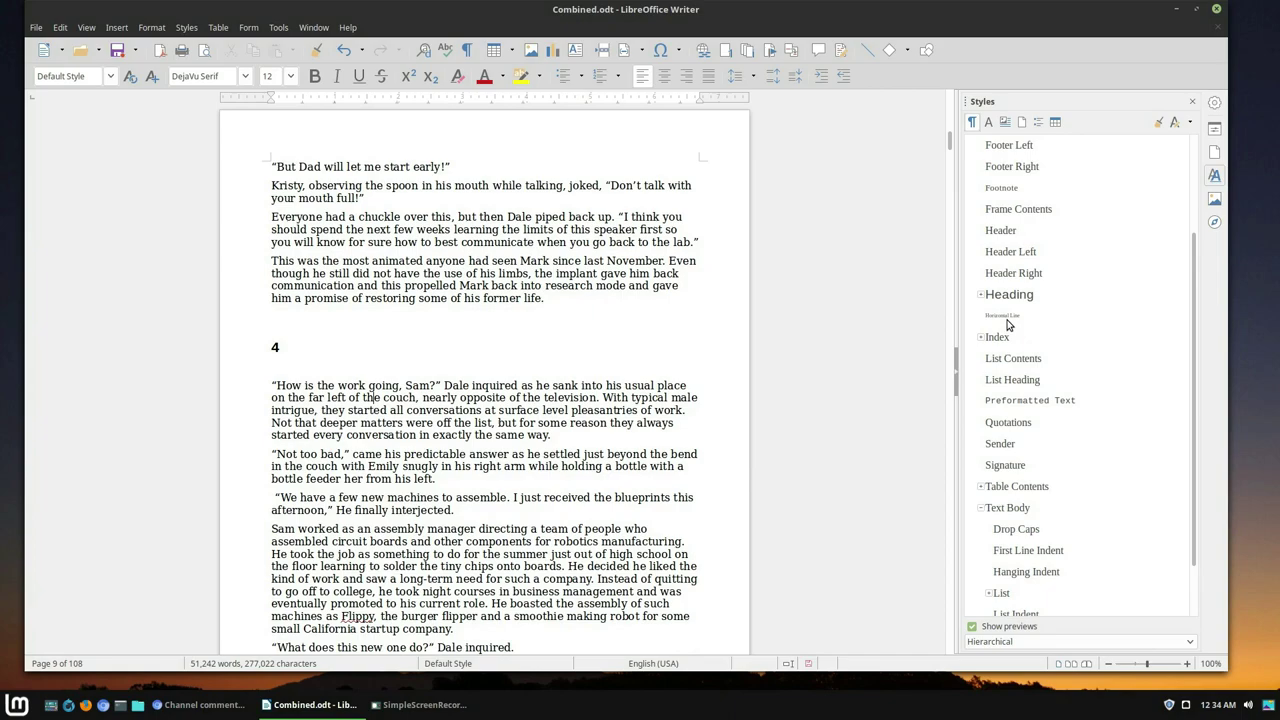
double_click(1015, 529)
scroll(421, 425, down, 2)
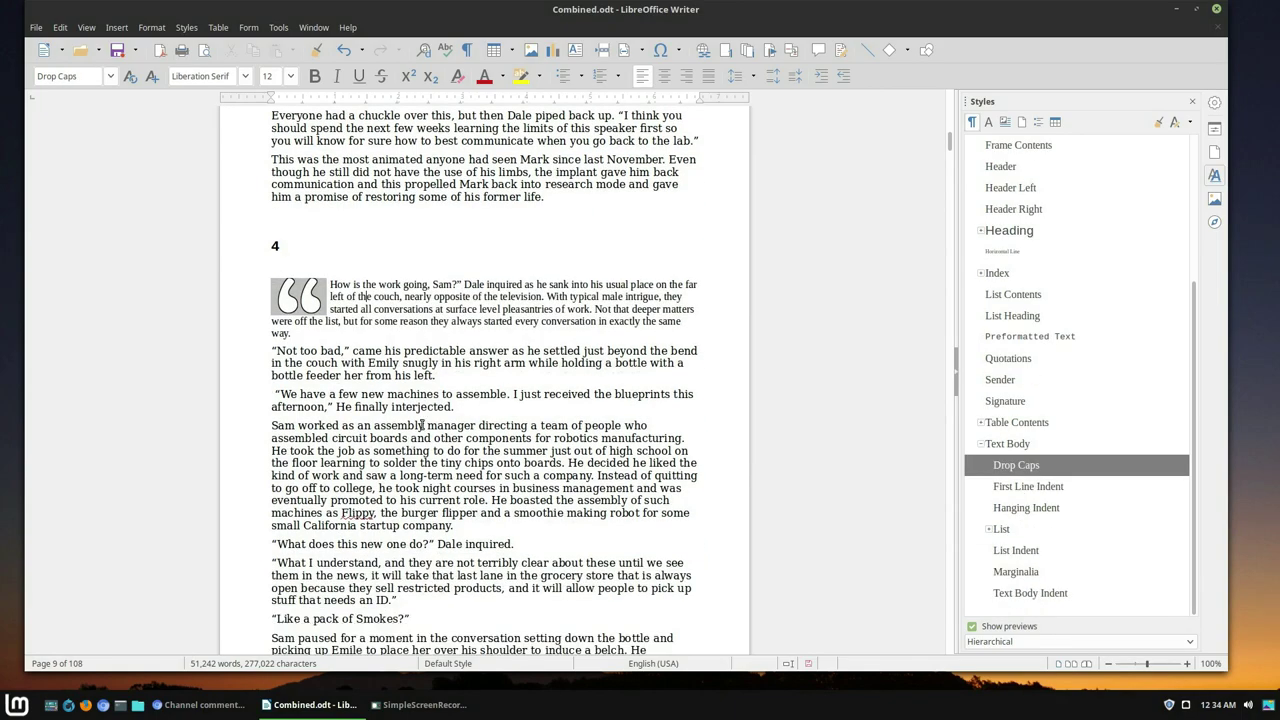
scroll(535, 312, down, 1)
scroll(535, 312, down, 5)
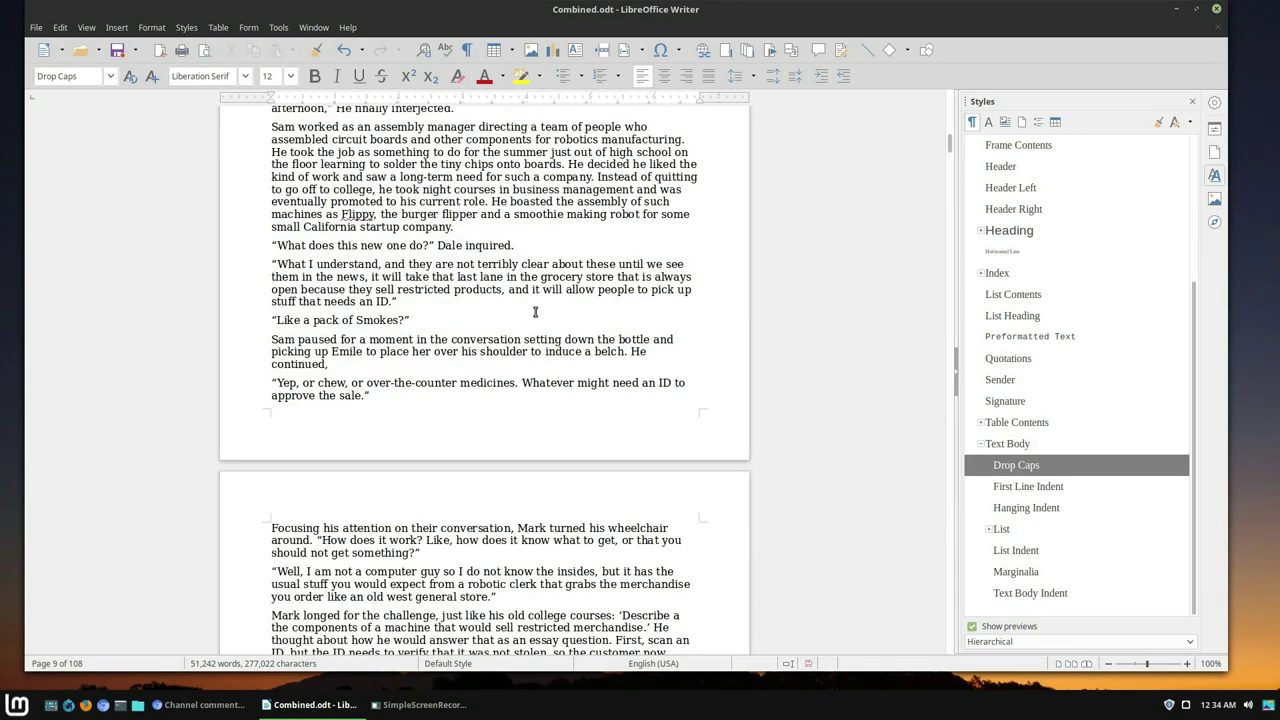
scroll(535, 312, up, 5)
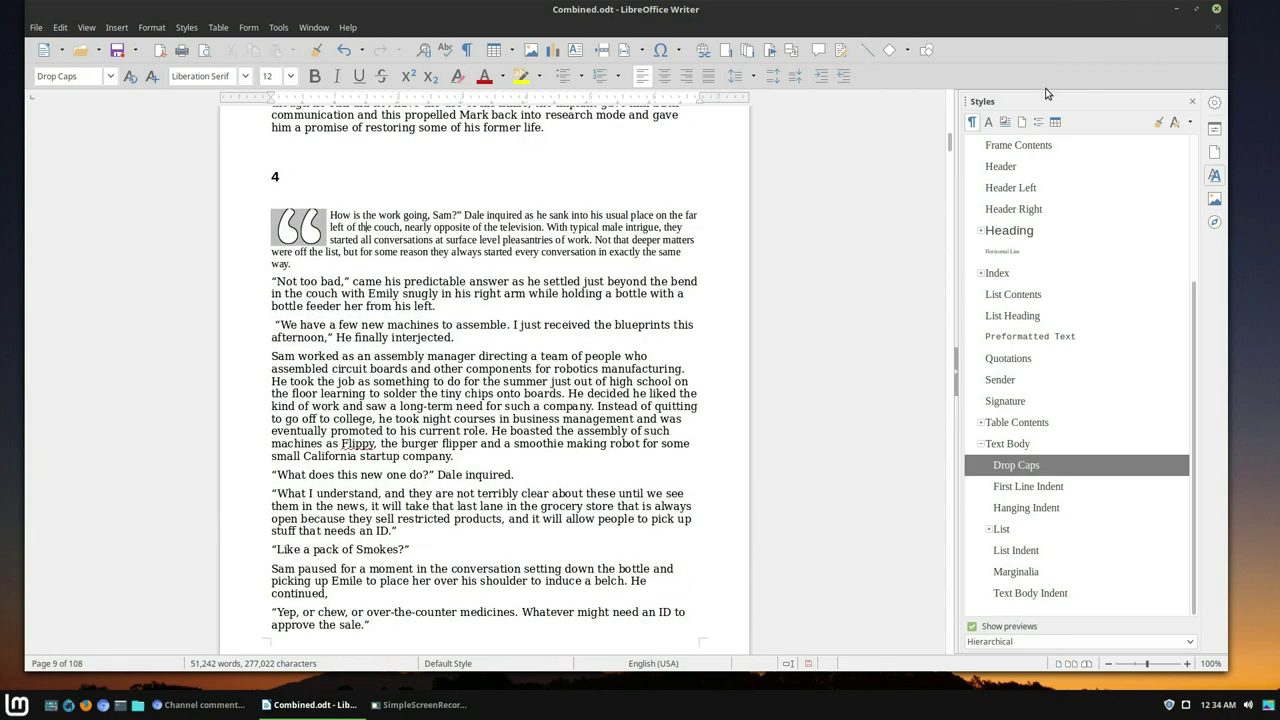
click(988, 121)
Uncheck Outline in the Drop Caps character style's Font Effects and confirm
click(988, 233)
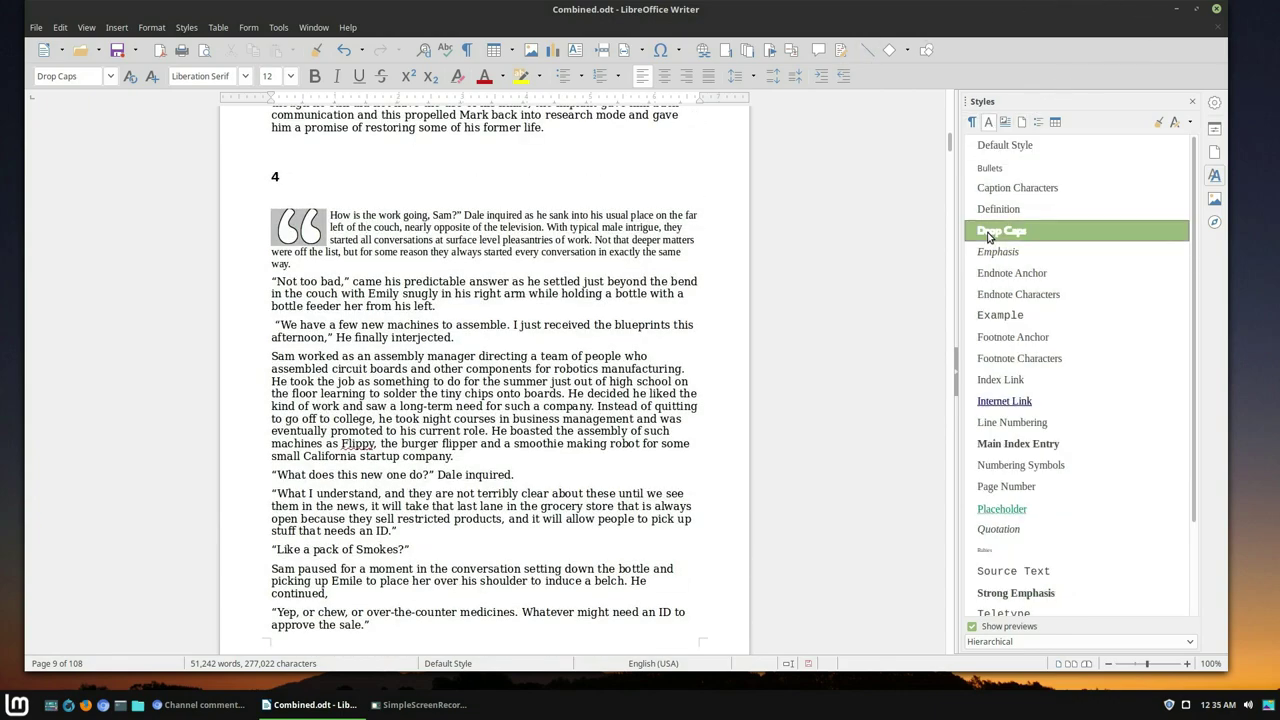
right_click(988, 233)
click(1010, 254)
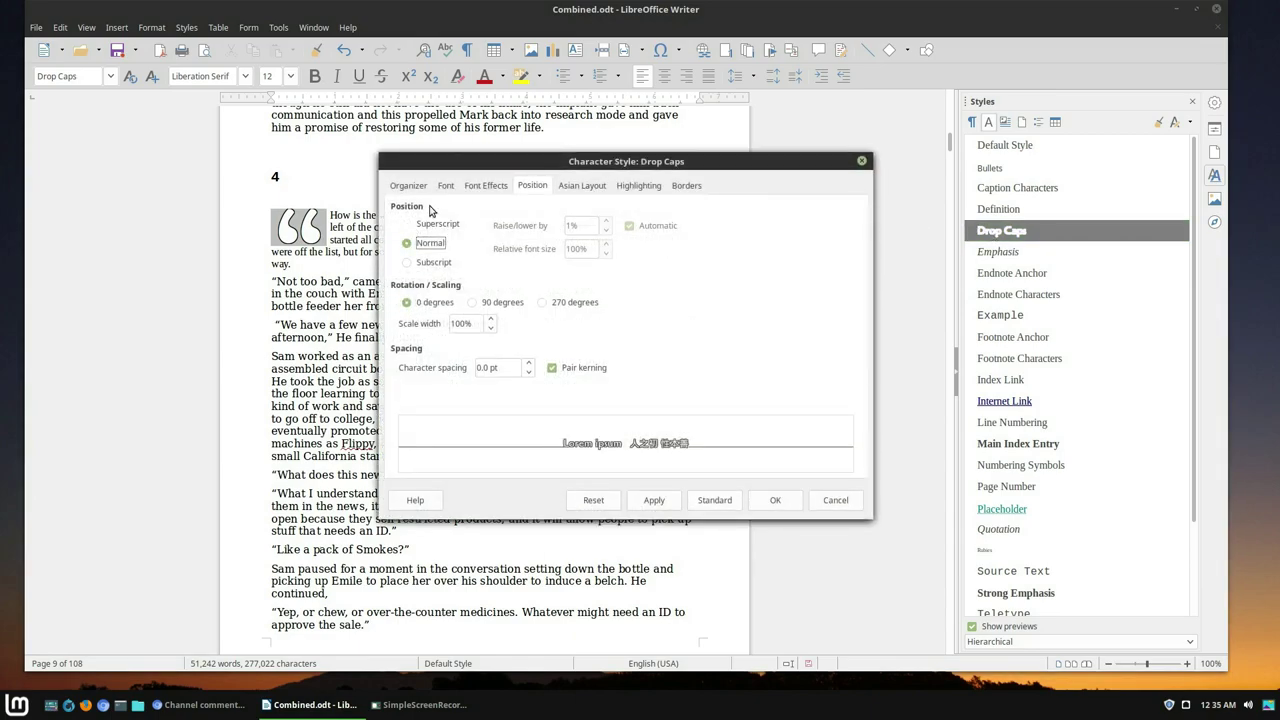
click(480, 185)
click(403, 325)
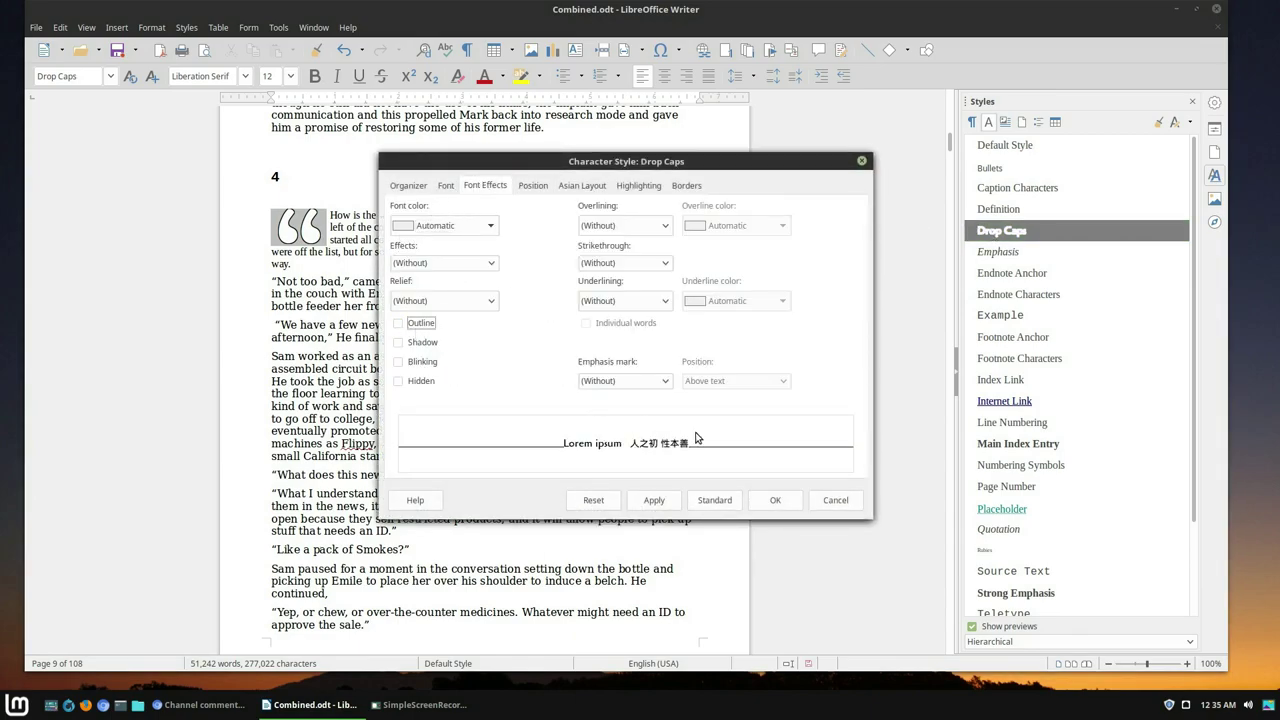
click(656, 500)
click(776, 500)
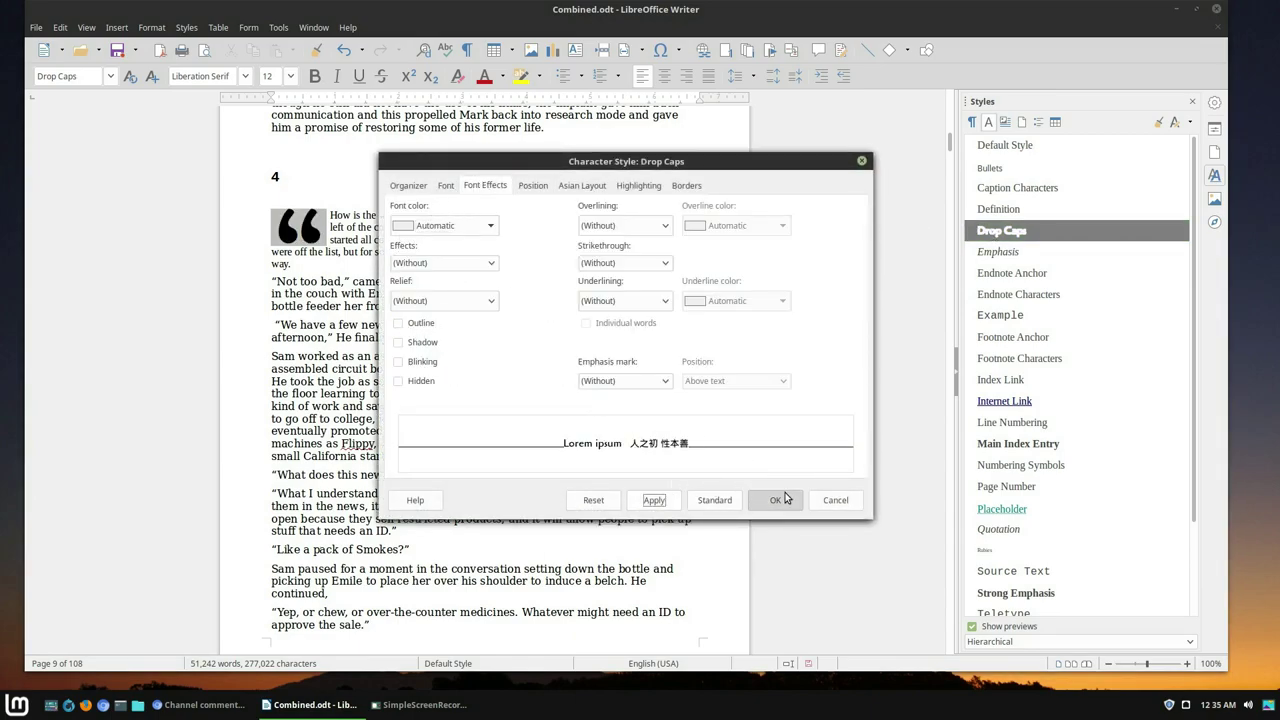
Scroll back up to check the now solid drop capitals
scroll(617, 252, up, 10)
scroll(617, 252, up, 10)
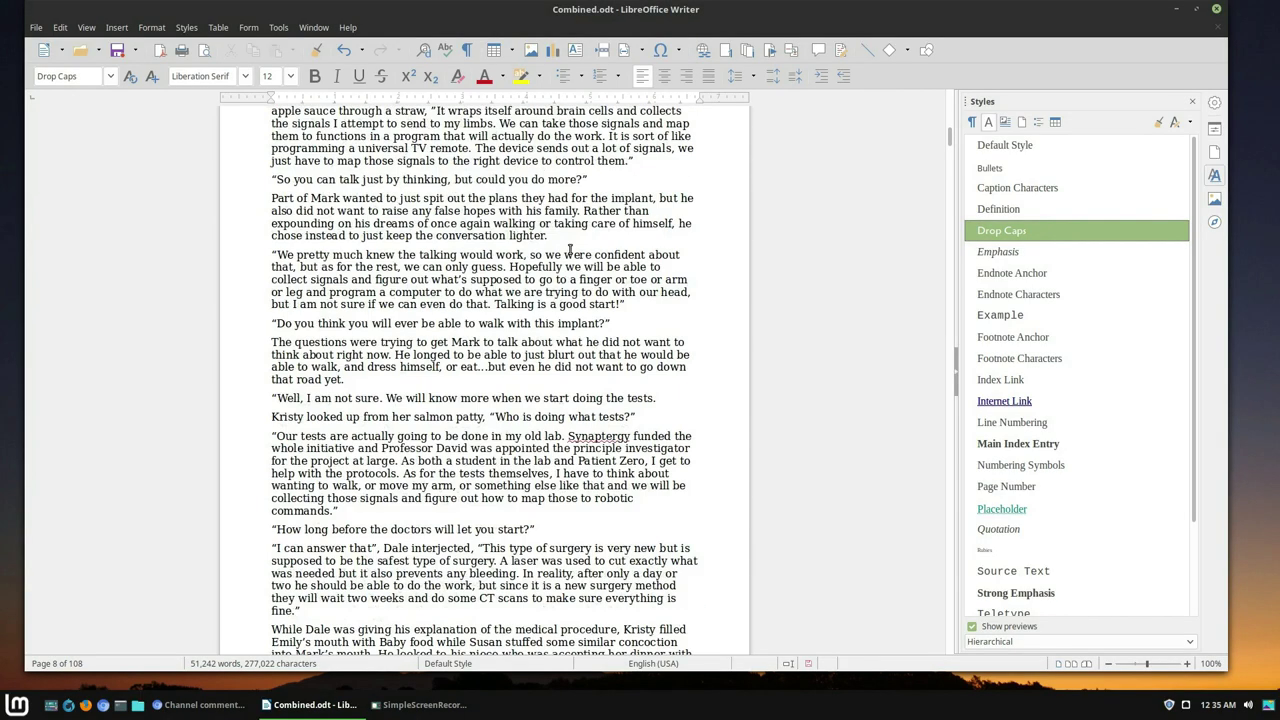
scroll(600, 251, up, 10)
scroll(570, 249, up, 10)
scroll(570, 249, up, 10)
scroll(570, 249, up, 10)
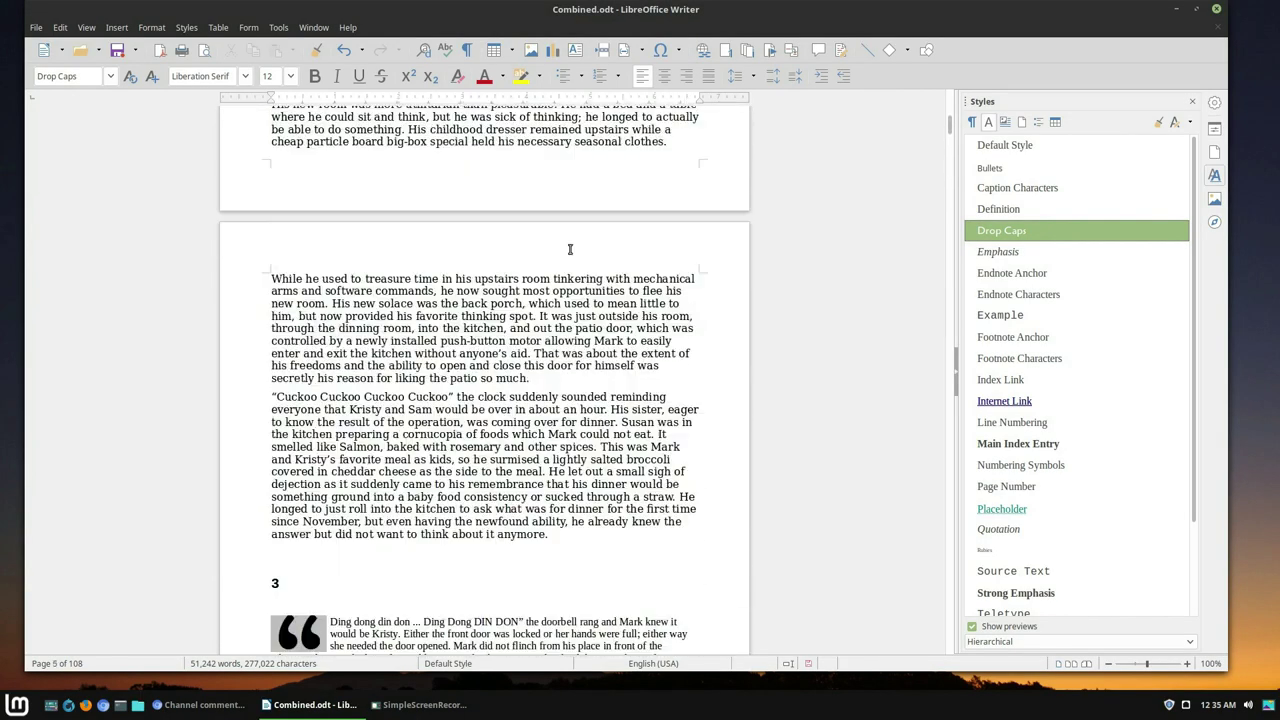
scroll(570, 249, up, 10)
scroll(570, 249, up, 10)
scroll(570, 249, up, 5)
scroll(570, 249, up, 7)
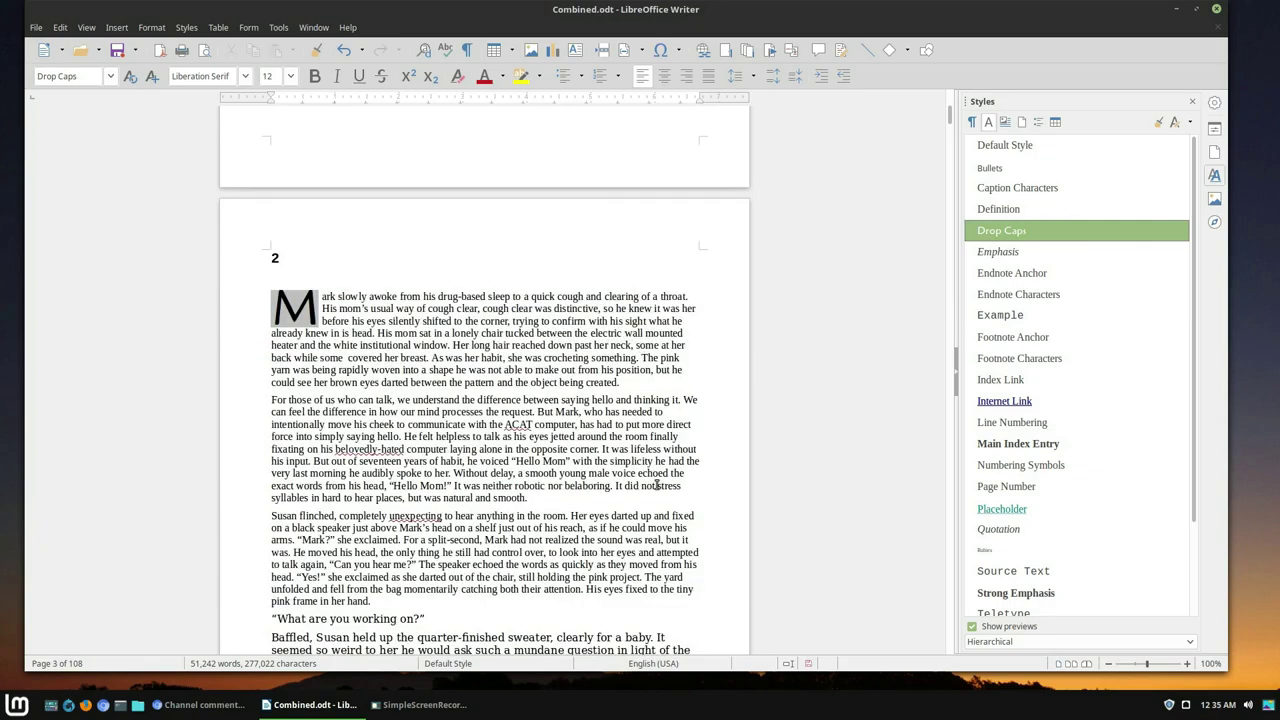
click(973, 122)
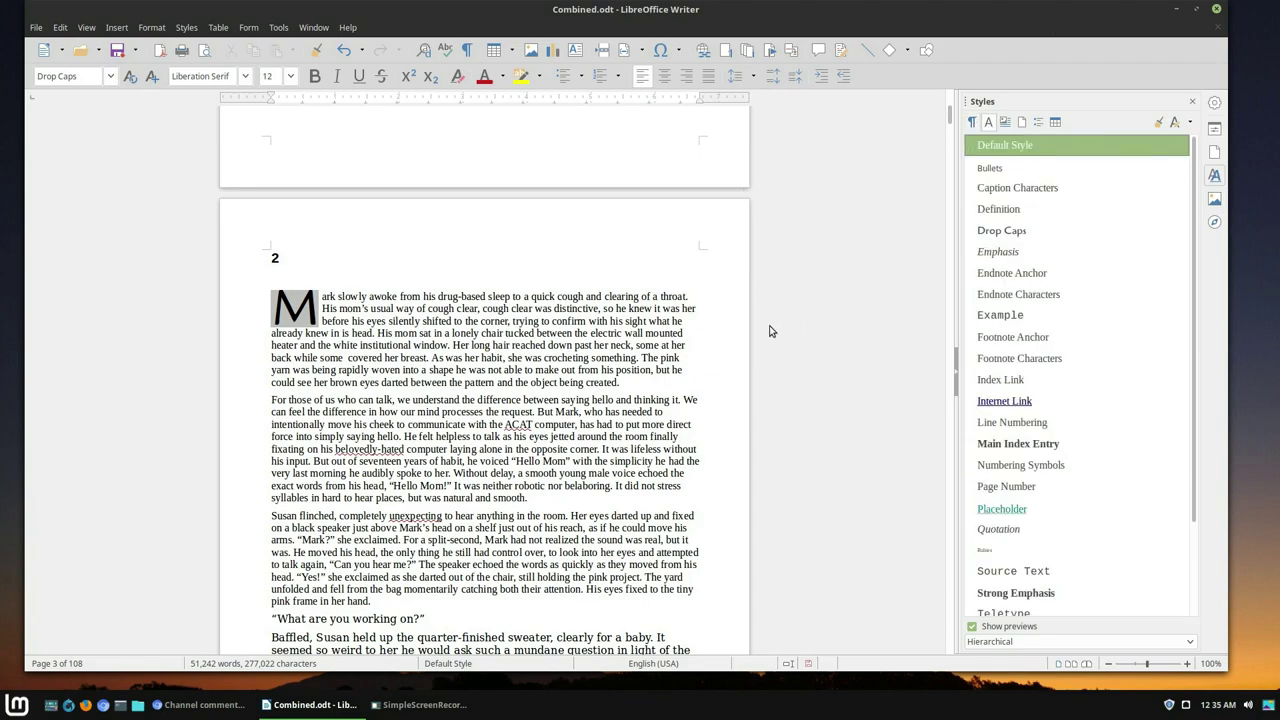
scroll(1090, 340, down, 3)
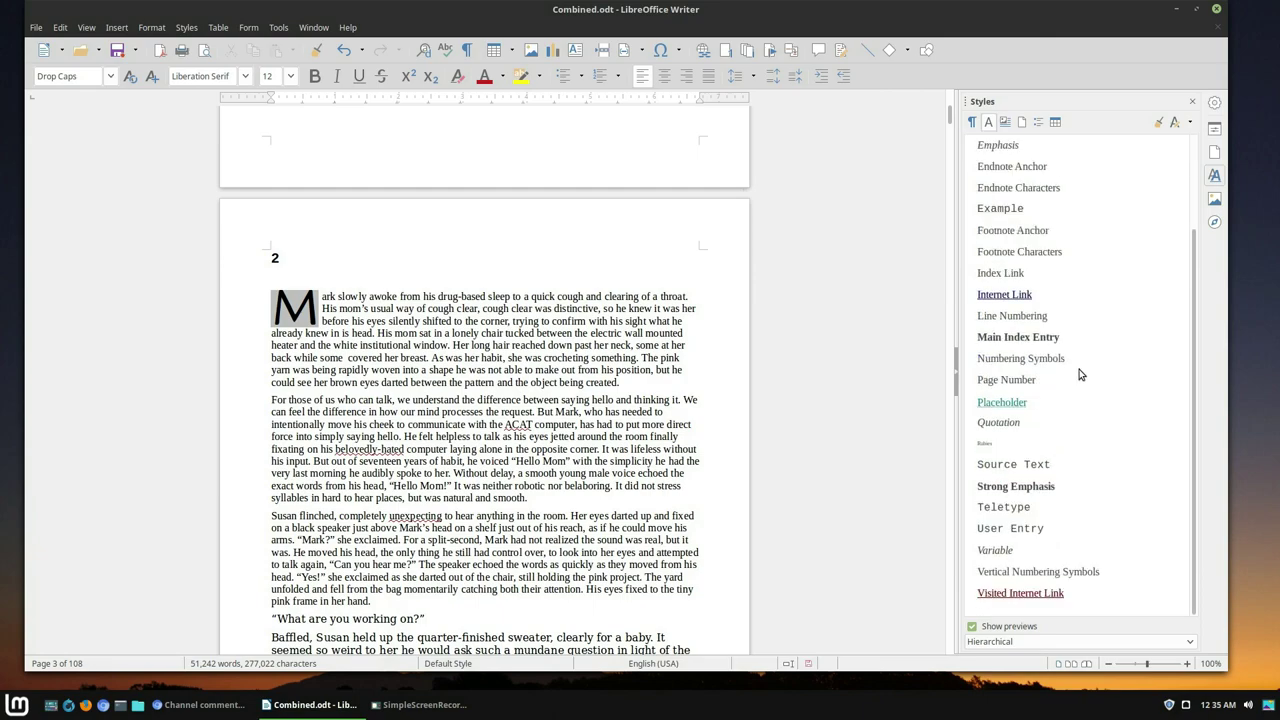
click(971, 122)
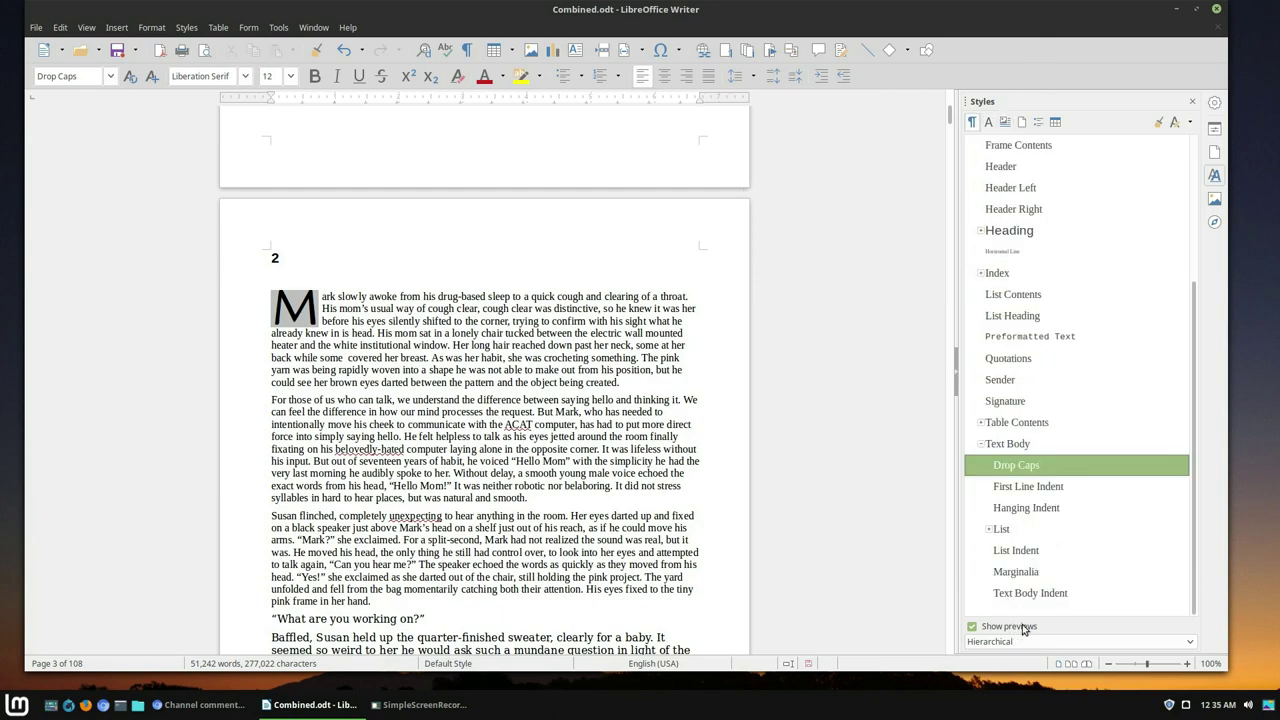
right_click(1027, 449)
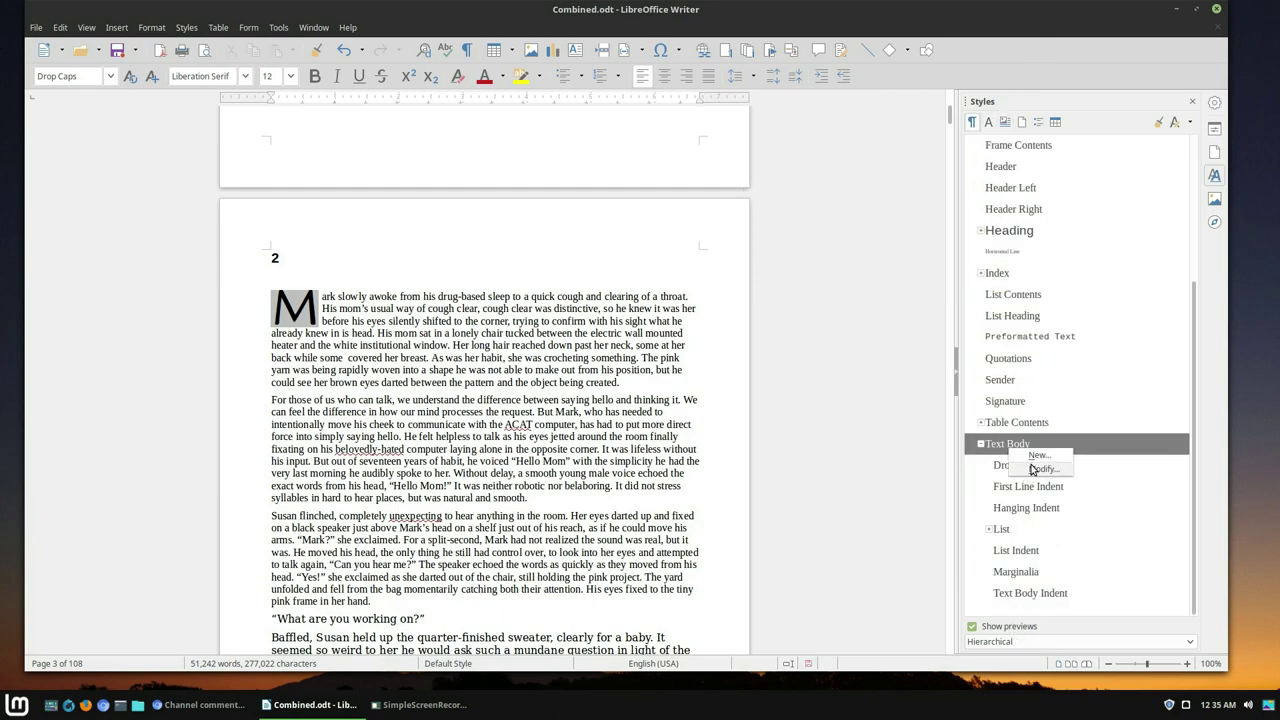
click(1037, 456)
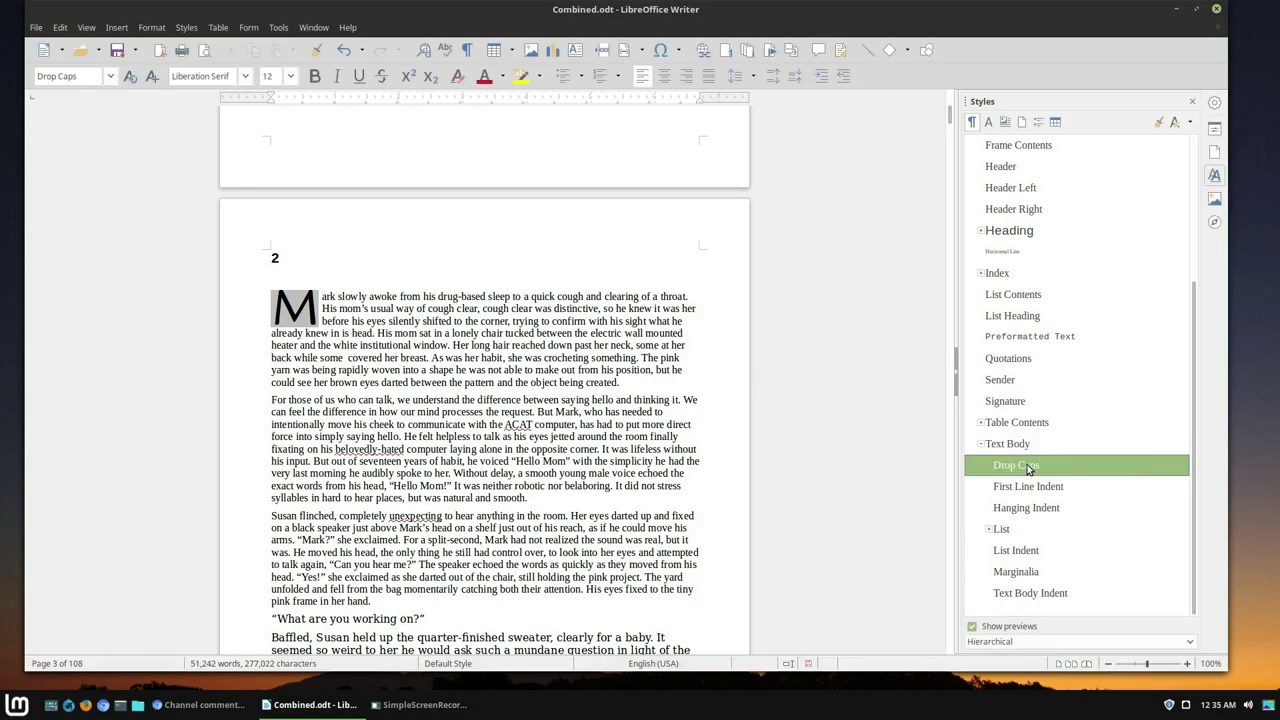
click(988, 122)
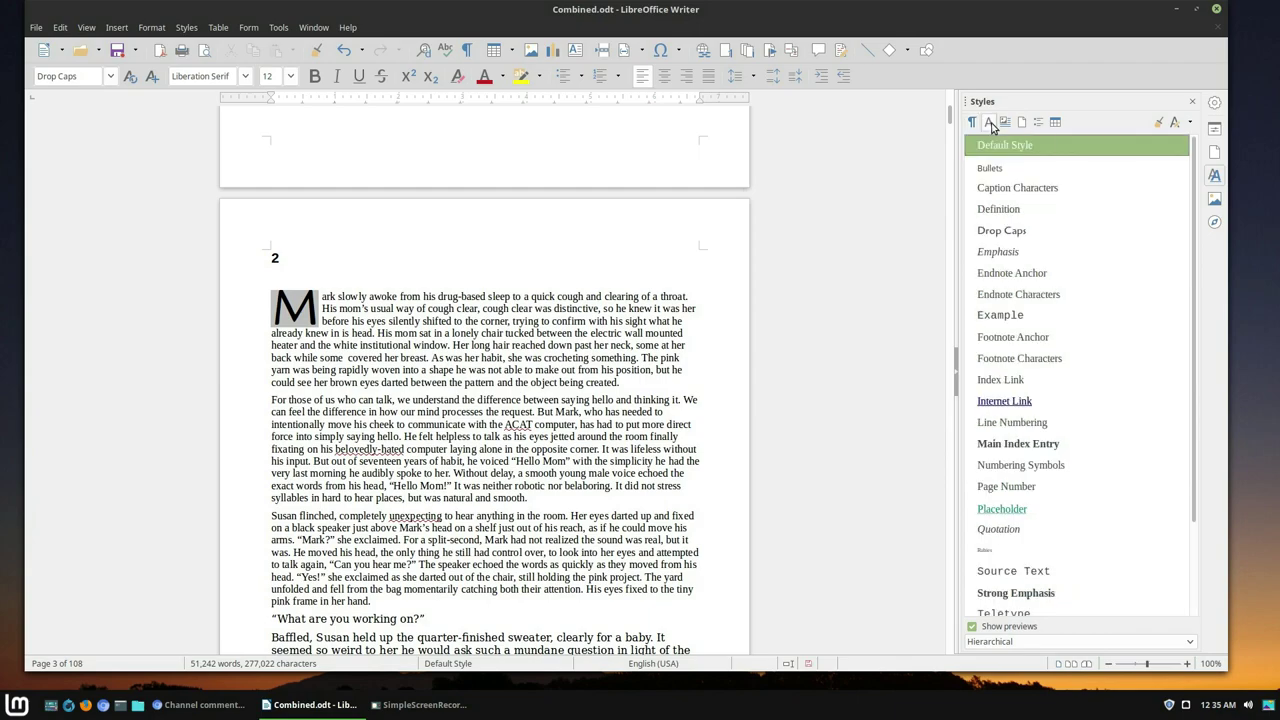
click(998, 231)
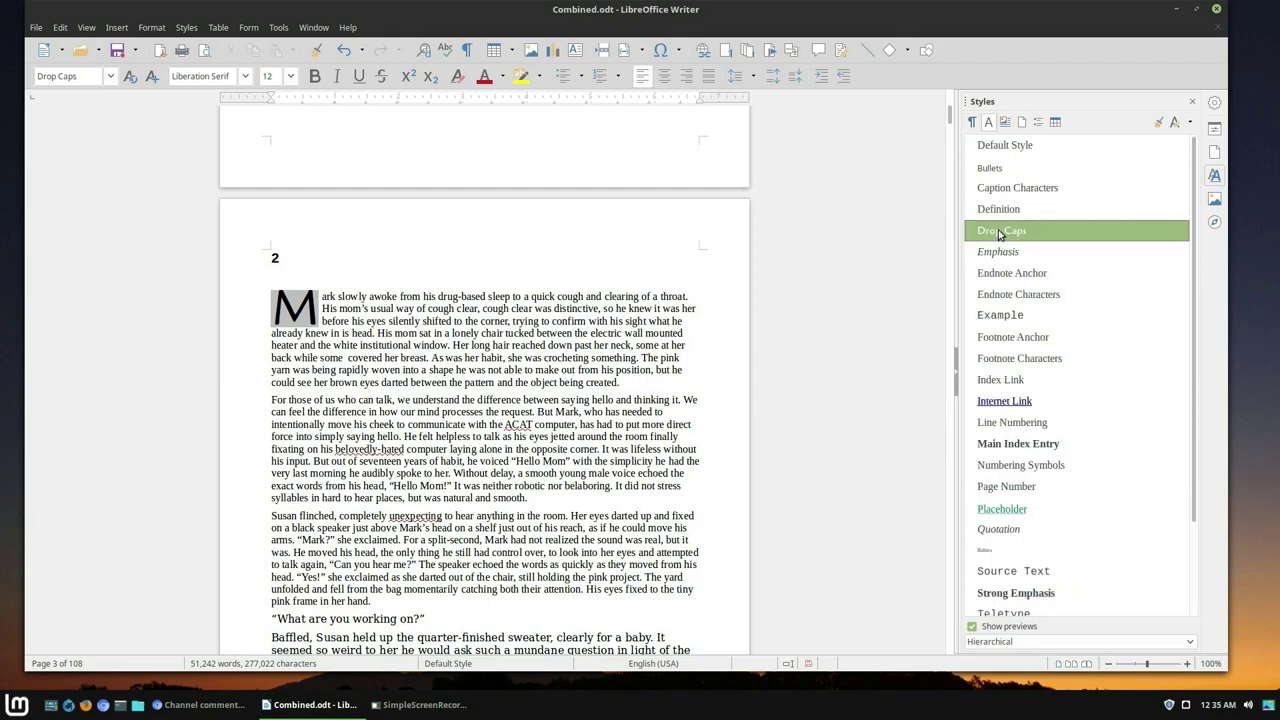